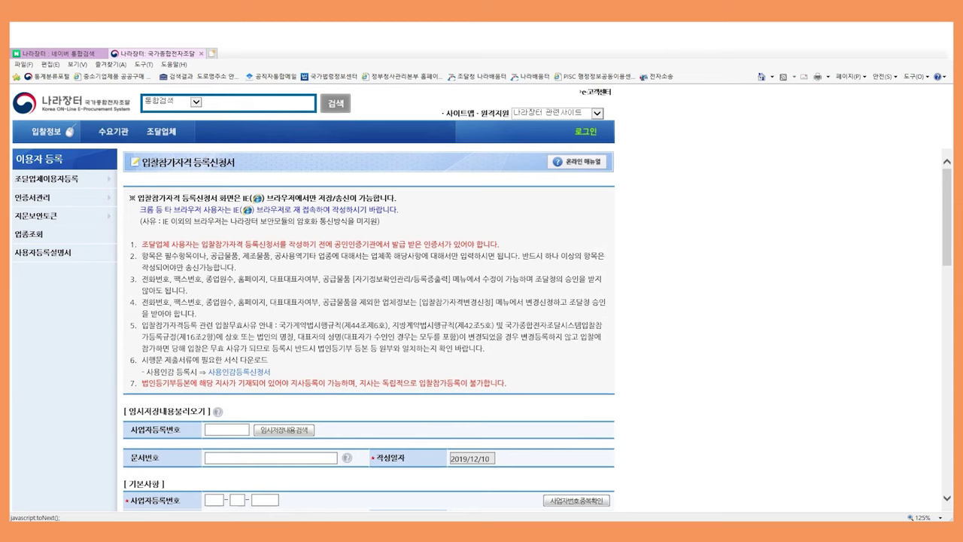
Enter the business registration number and run its duplicate check
scroll(369, 331, down, 3)
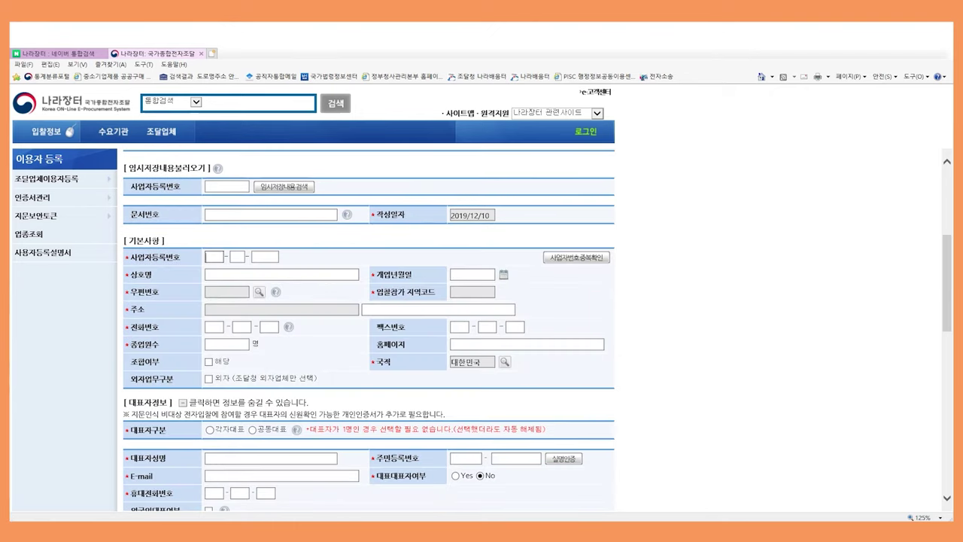
text(111)
text(82)
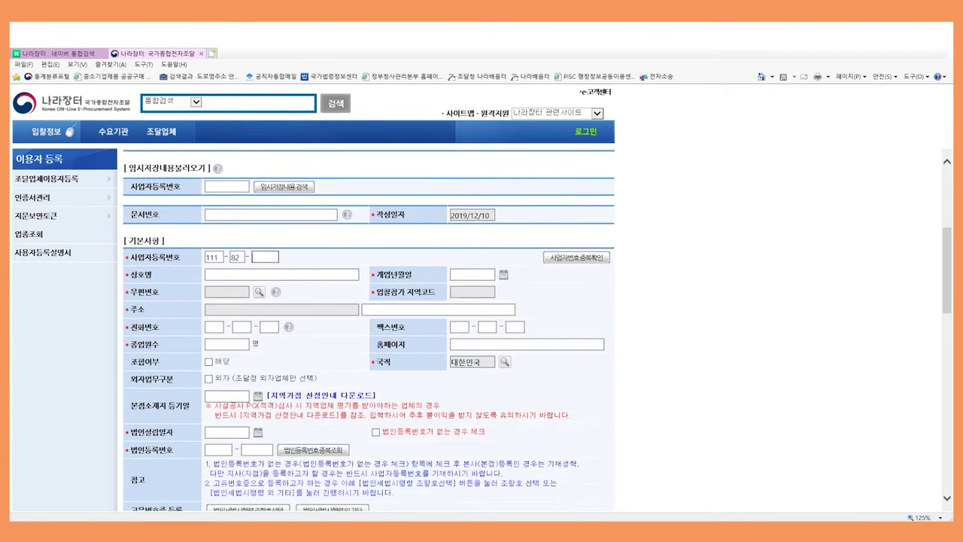
text(11111)
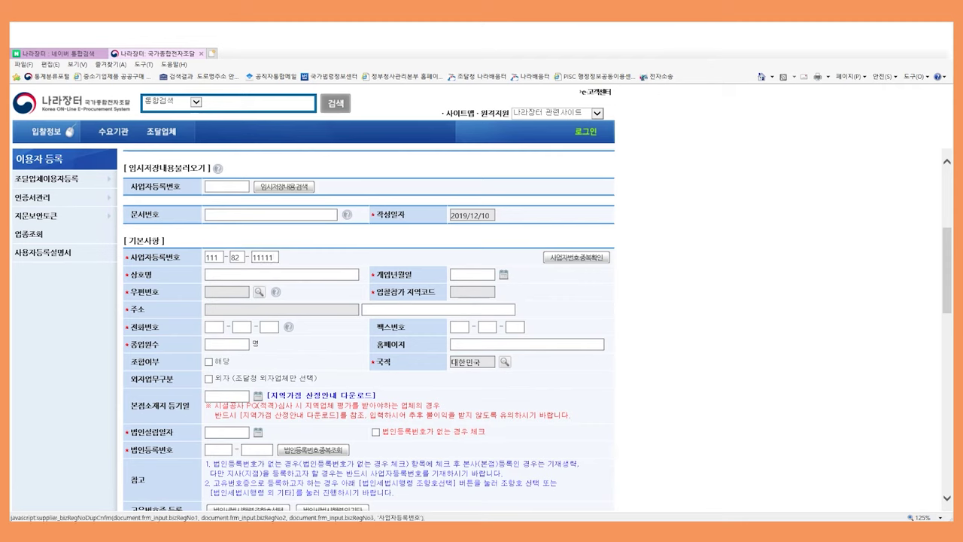
click(576, 257)
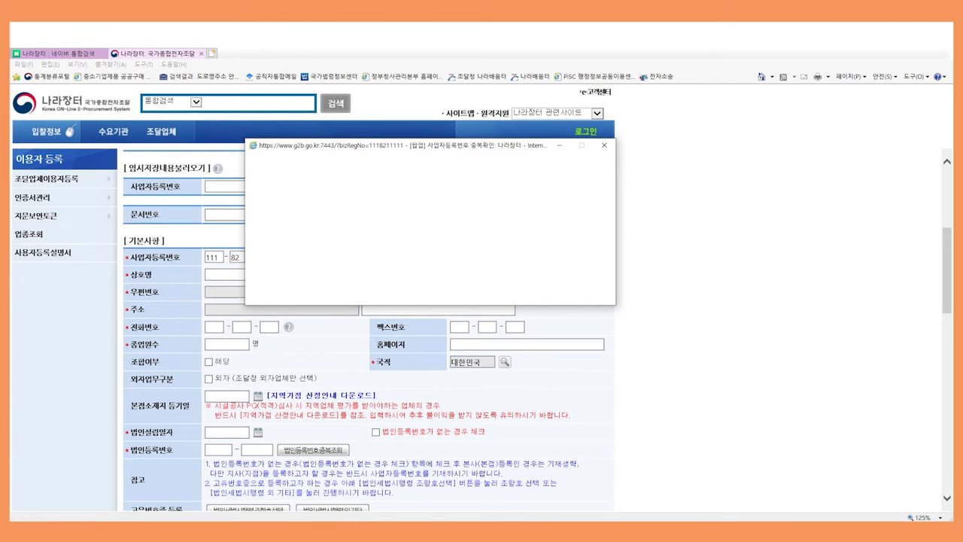
click(282, 274)
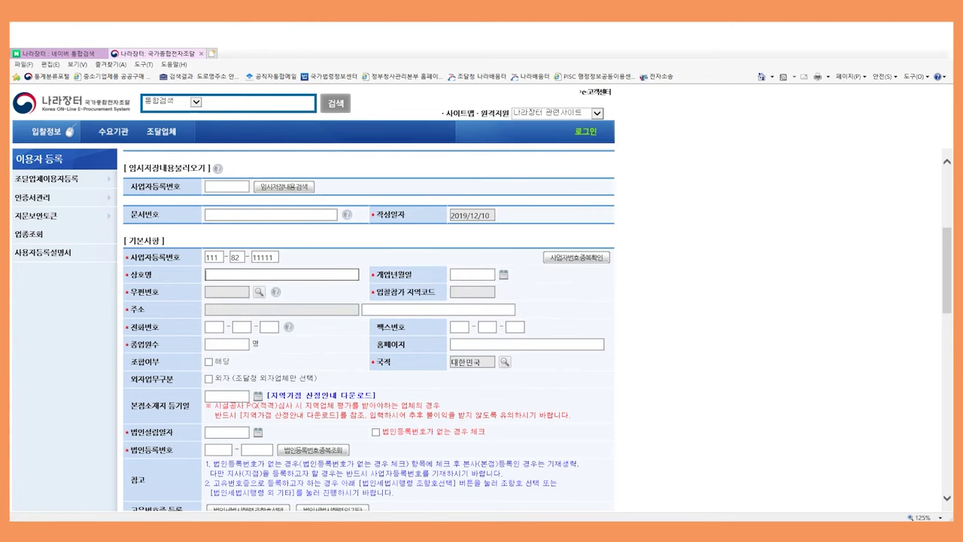
Enter company name 주식회사 나라장터 and opening date 2020/01/01
text(ㅈ)
text(ㅜ식회사 나)
text(라장터)
key(Tab)
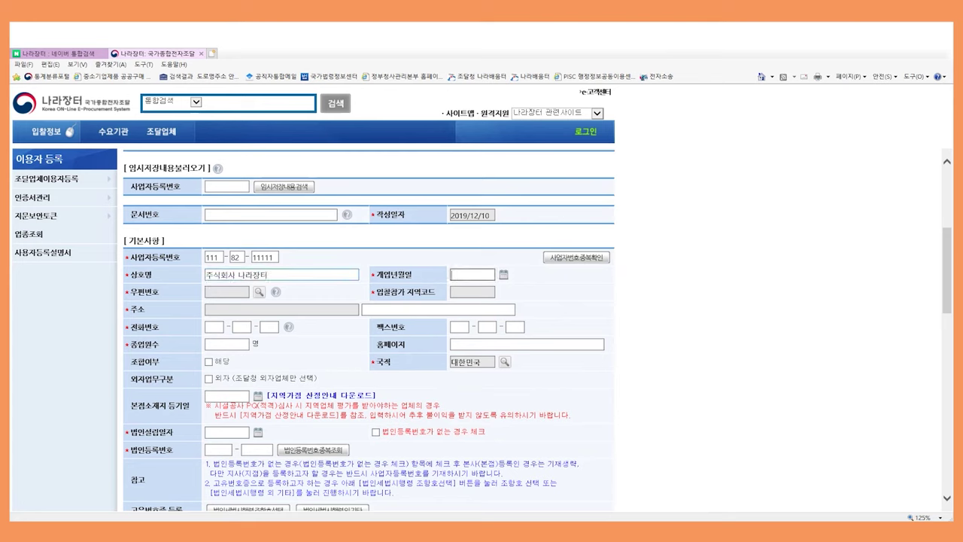
text(20200101)
key(Tab)
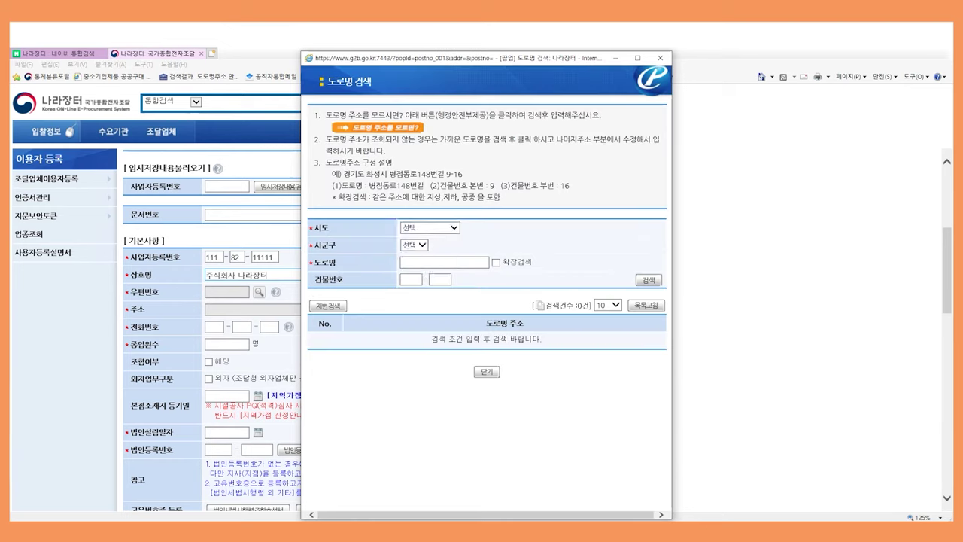
Look up road address 청사로 189 in 대전광역시 서구 and apply it to the form
click(429, 228)
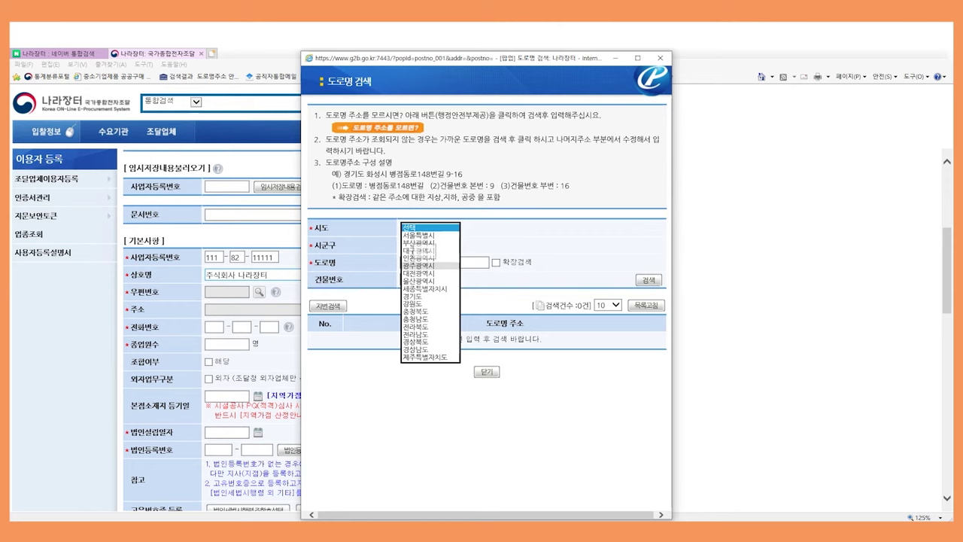
click(421, 272)
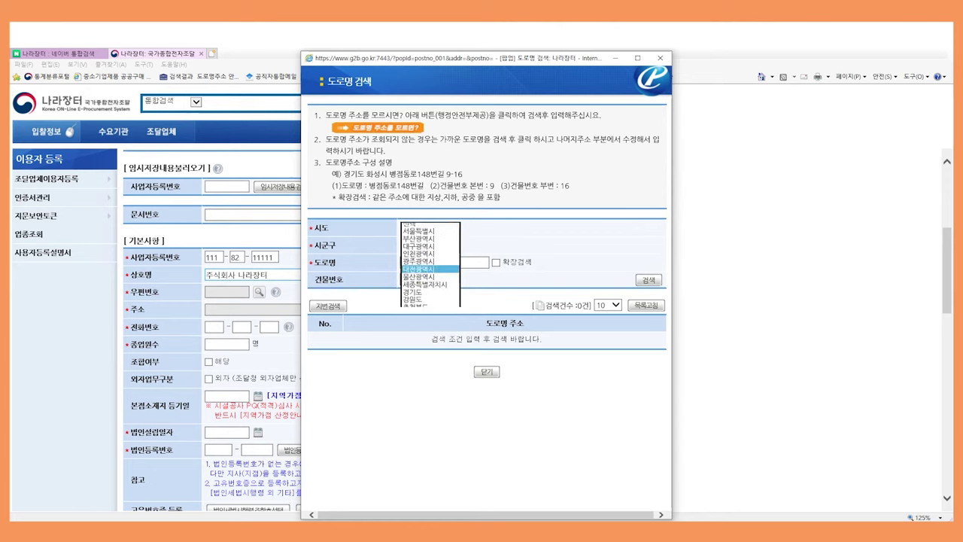
click(414, 245)
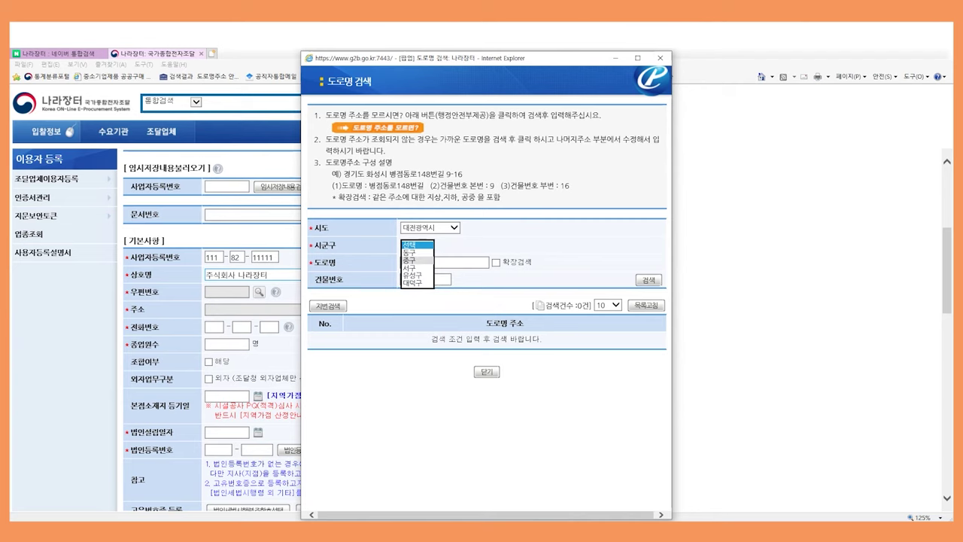
click(410, 268)
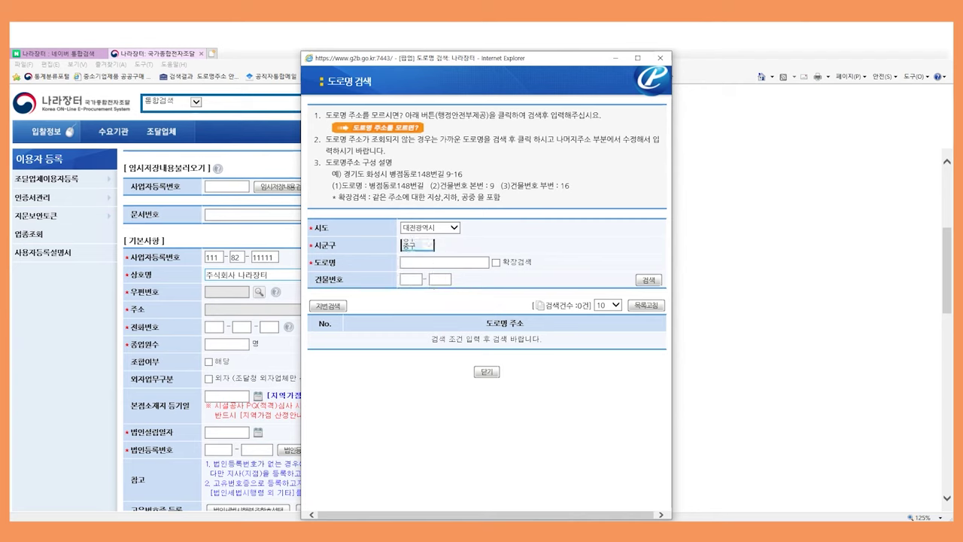
text(청사로)
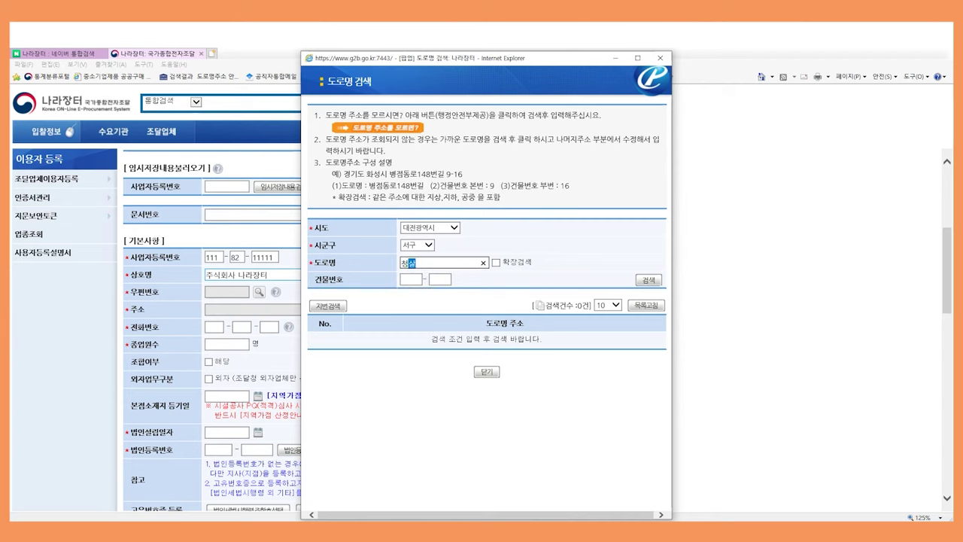
key(Tab)
text(189)
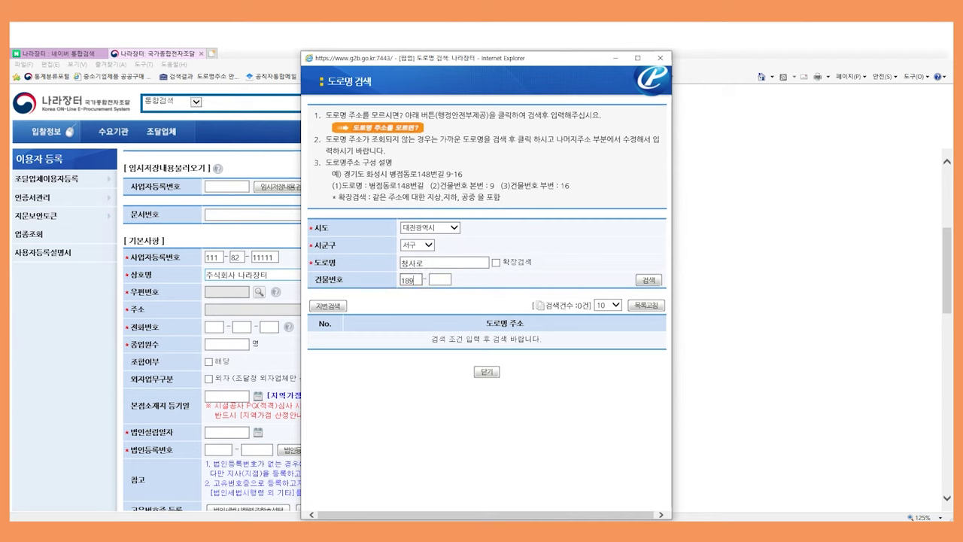
key(Return)
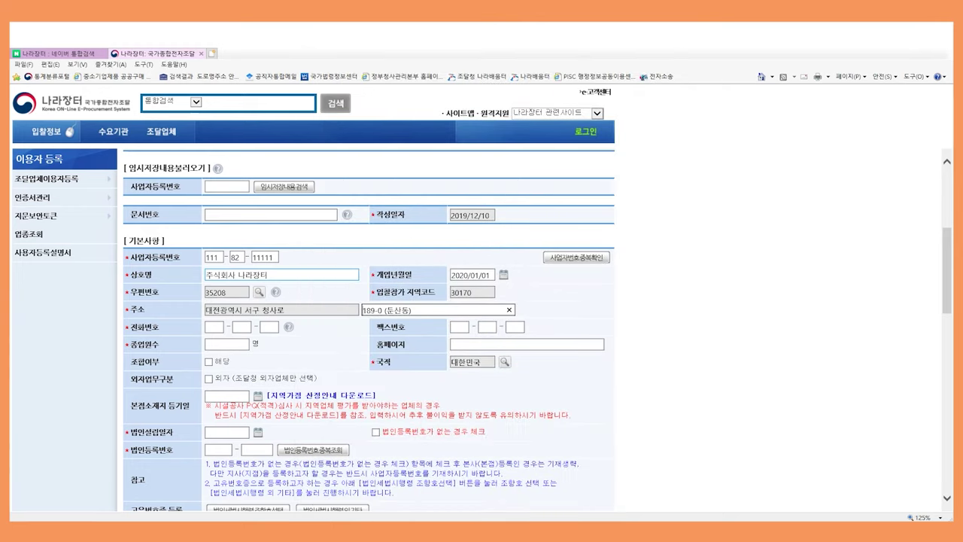
Enter the company's phone and fax numbers
click(215, 327)
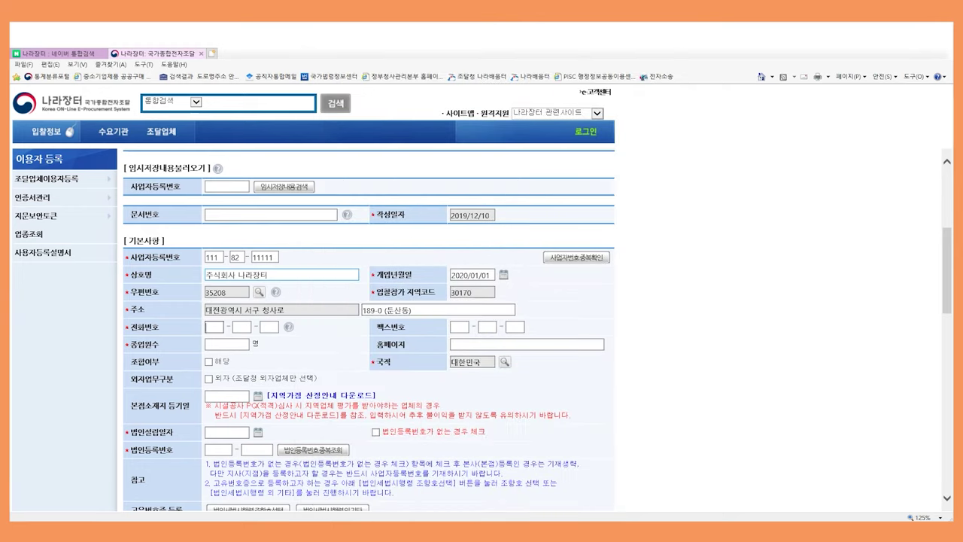
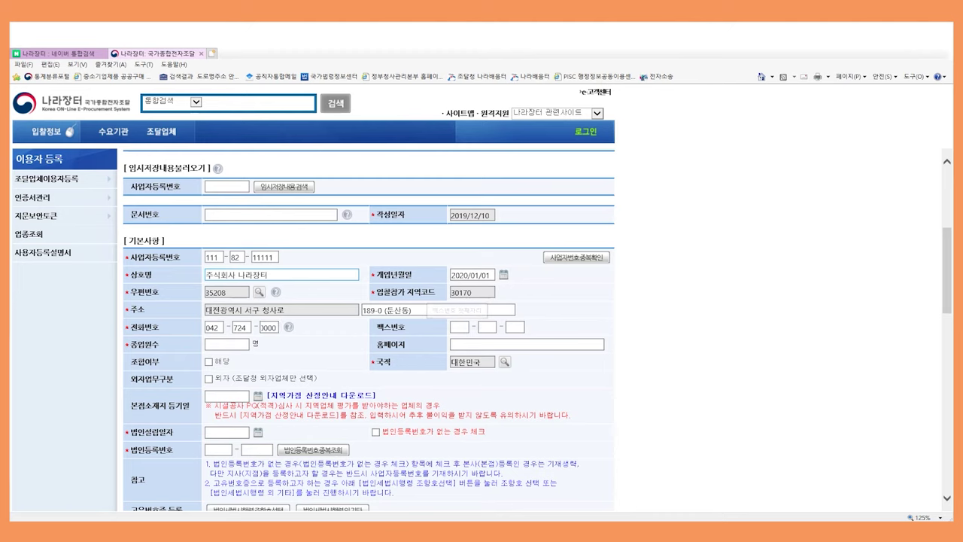
click(459, 327)
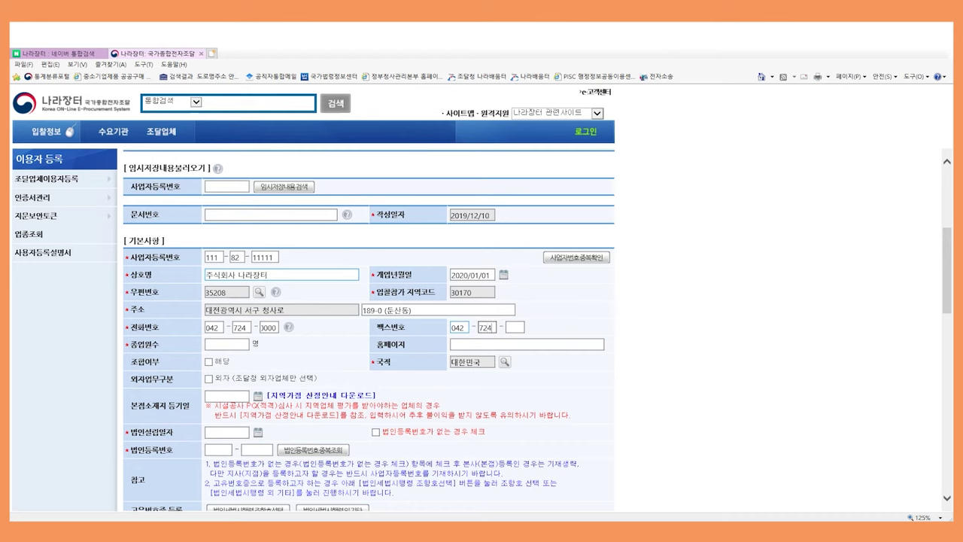
click(226, 344)
text(10)
click(527, 344)
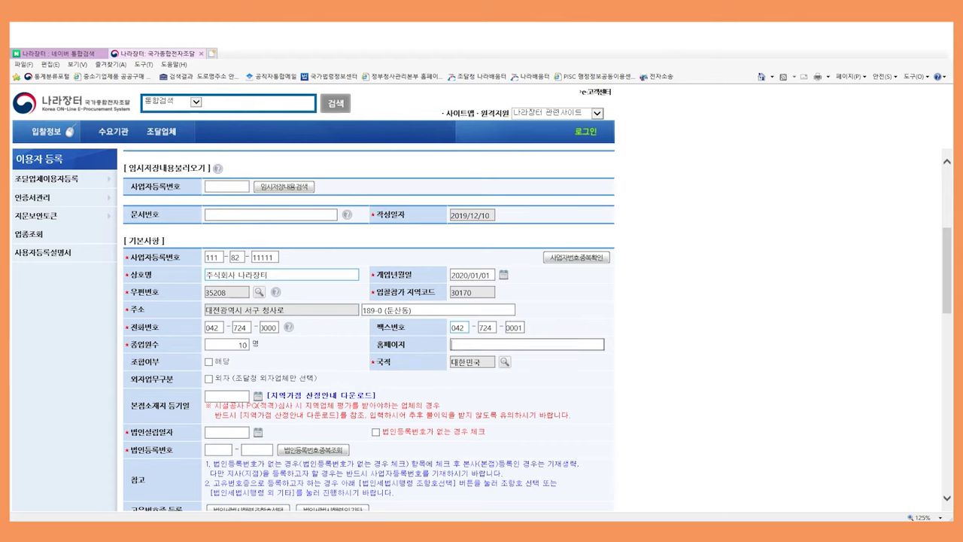
text(www.g2b.go.kr)
key(Tab)
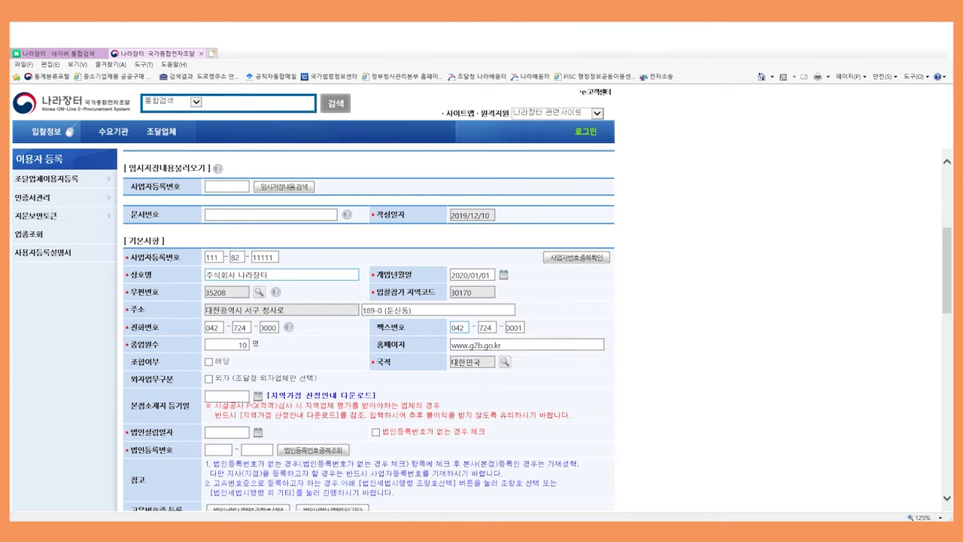
scroll(369, 329, down, 1)
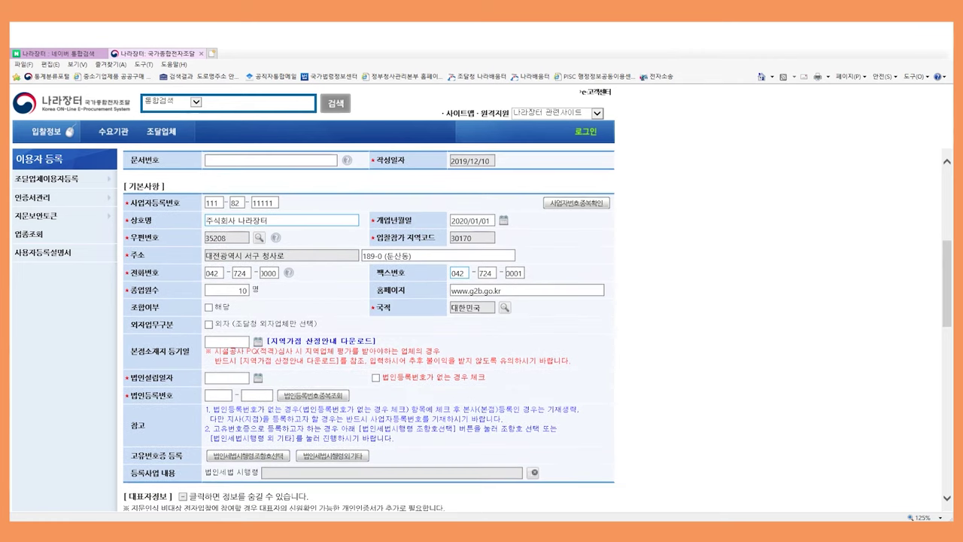
Enter incorporation date 2020/01/01, the corporate registration number and the representative's resident number
click(227, 378)
text(20200101)
key(Tab)
text(1111111111111)
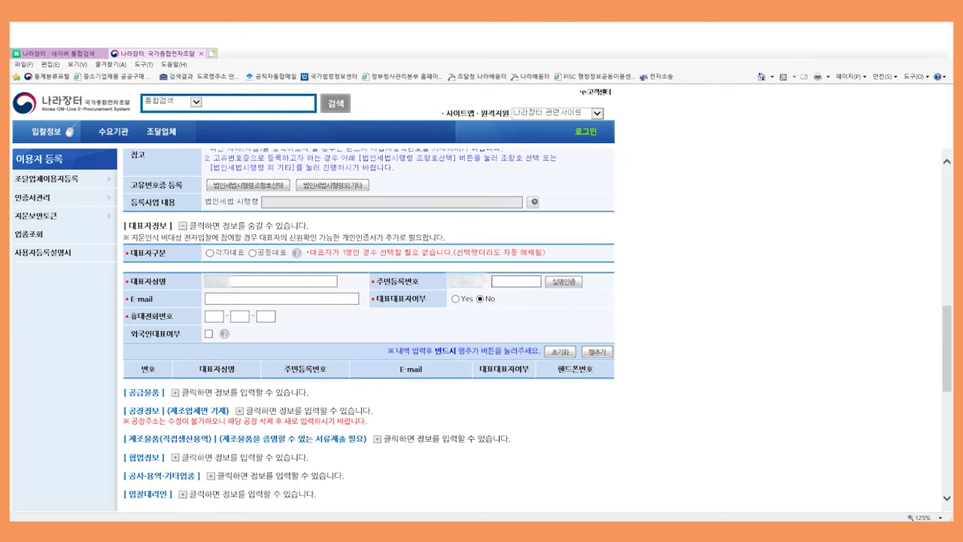
text(*******)
Verify the representative's real name by entering the security code
click(563, 282)
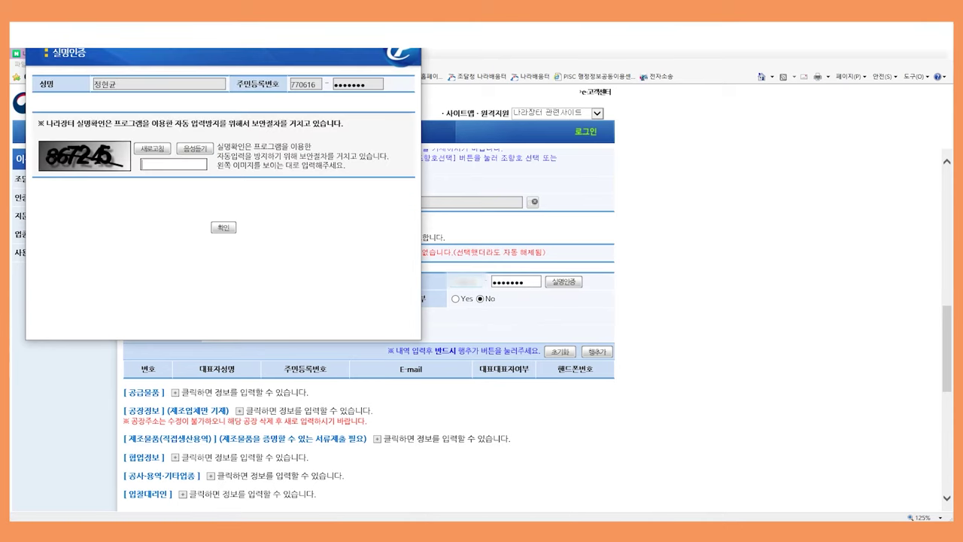
text(867245)
key(Return)
key(Return)
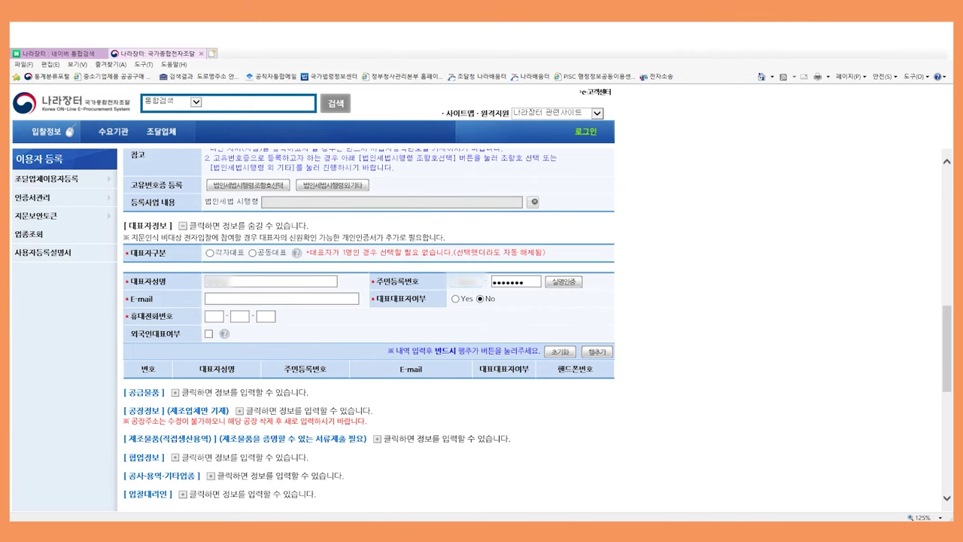
Fill in the representative's e-mail and mobile number and add them to the list
click(282, 299)
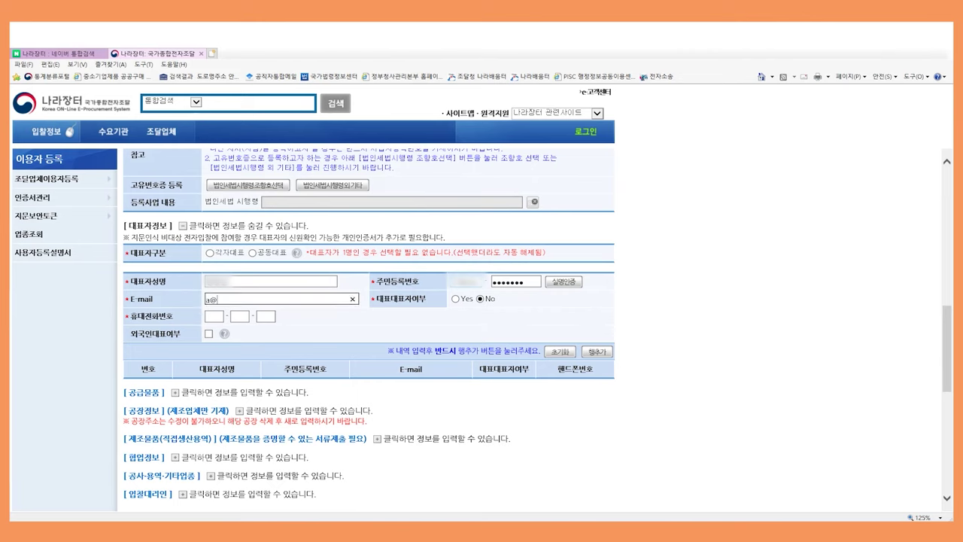
key(Tab)
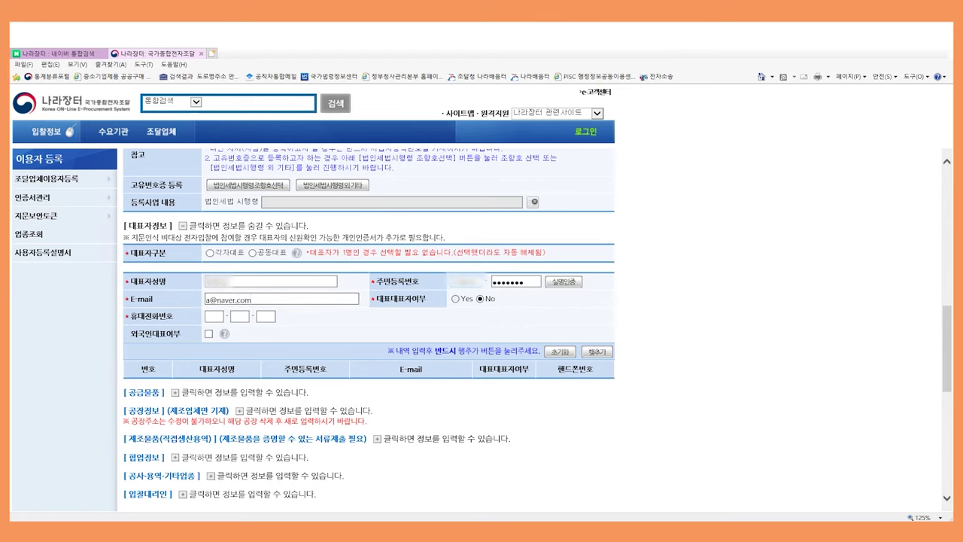
key(Tab)
text(000)
key(Tab)
text(0000)
key(Tab)
text(0000)
key(Return)
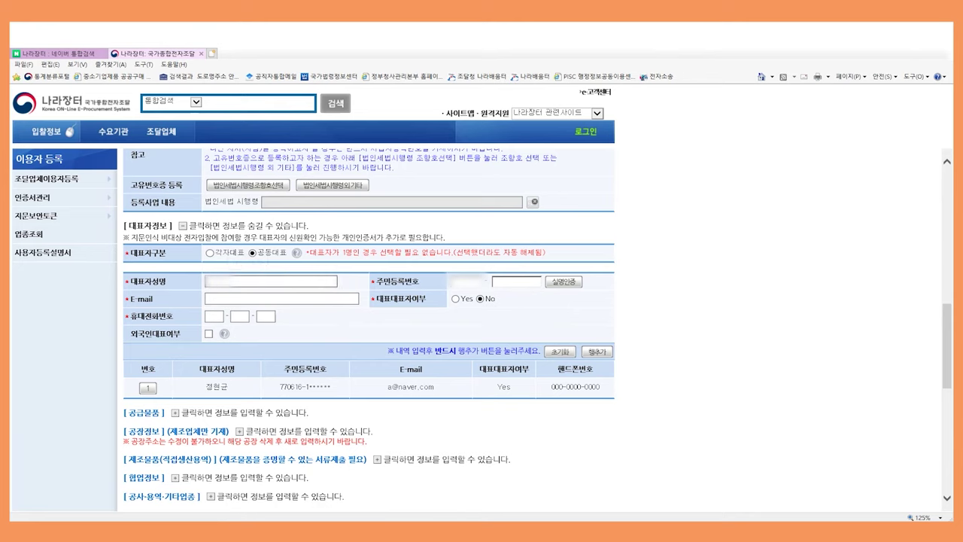
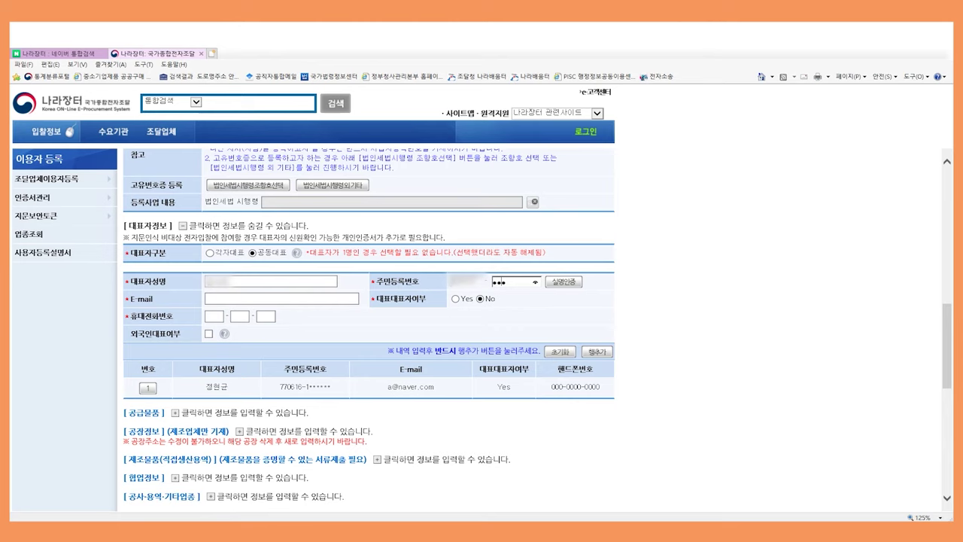
Enter a second representative's name, e-mail and mobile number, then expand 공급물품
text(123456)
click(282, 299)
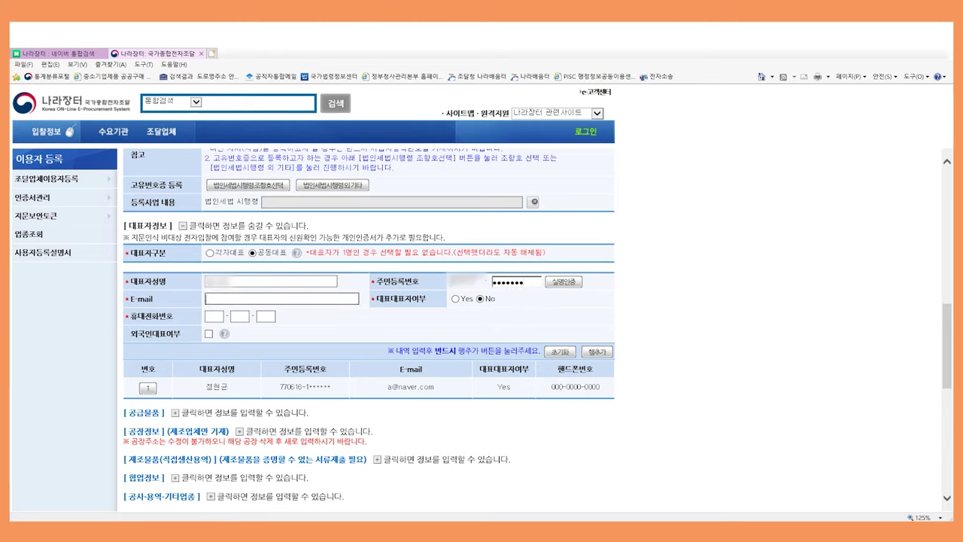
key(Tab)
key(Tab)
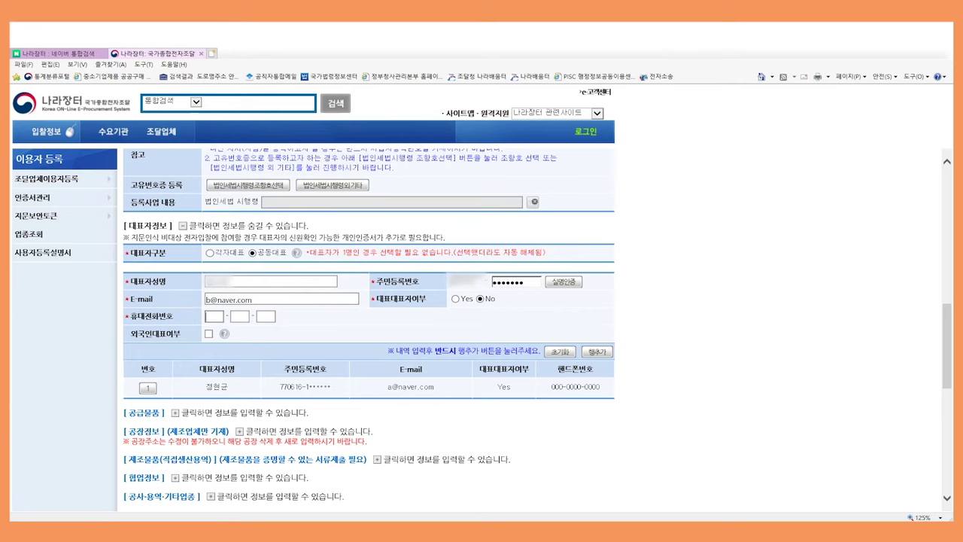
text(000-0000-0)
text(0000)
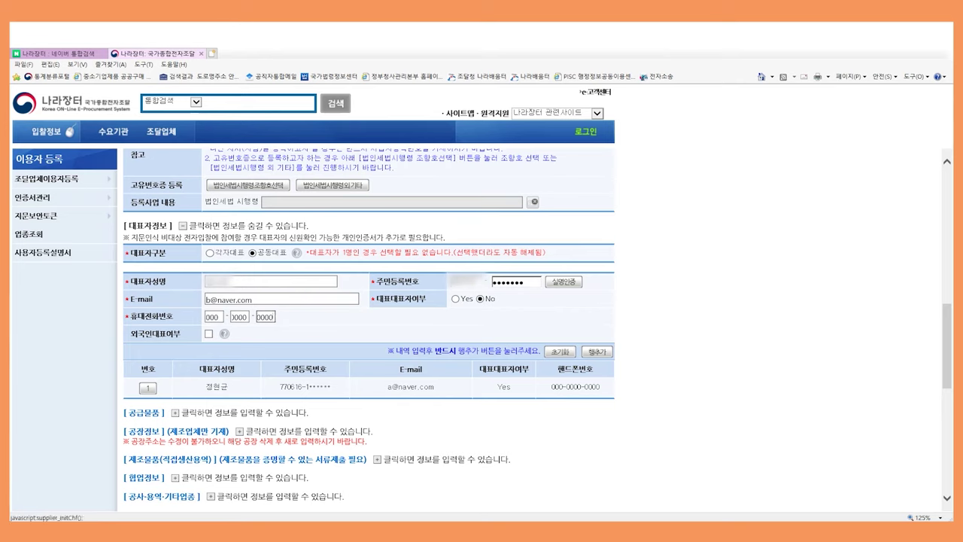
scroll(369, 324, down, 3)
click(175, 159)
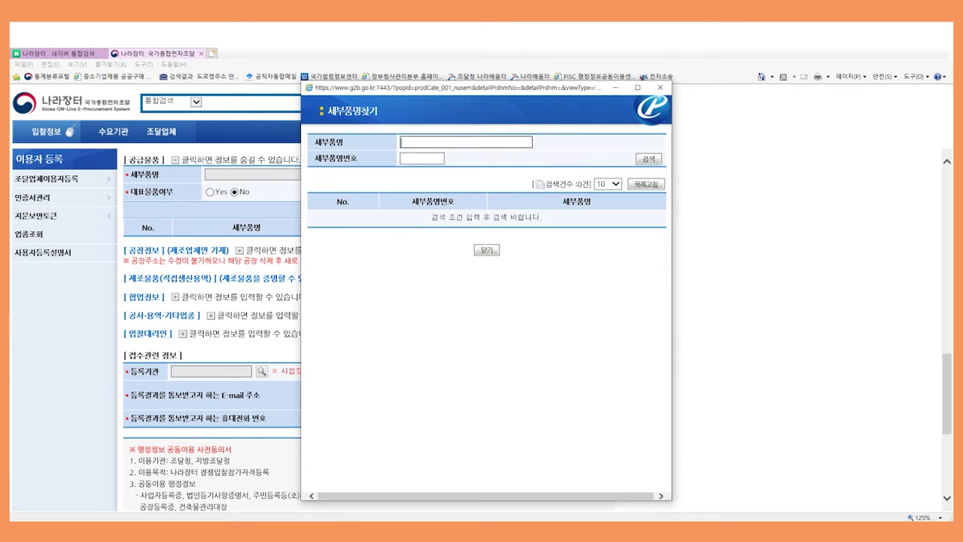
text(교육)
key(Return)
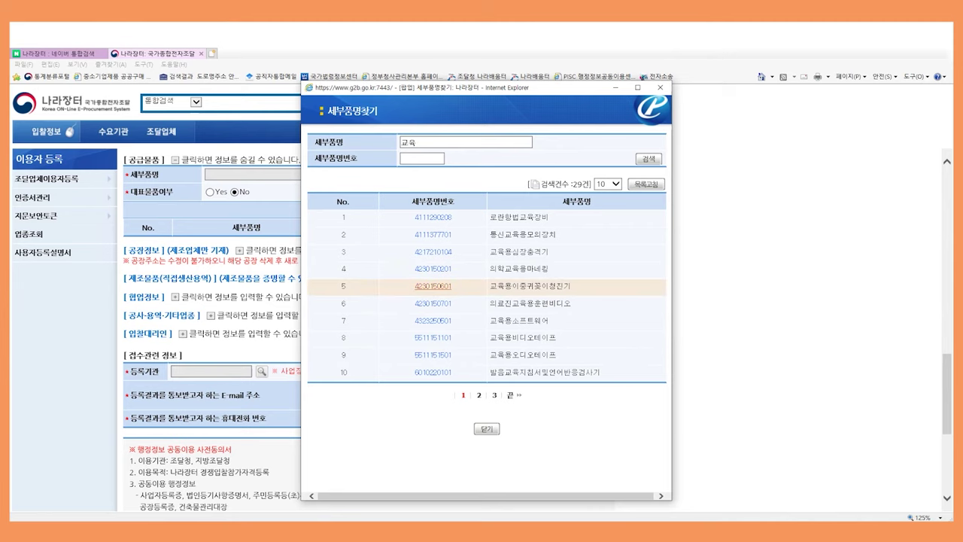
click(433, 286)
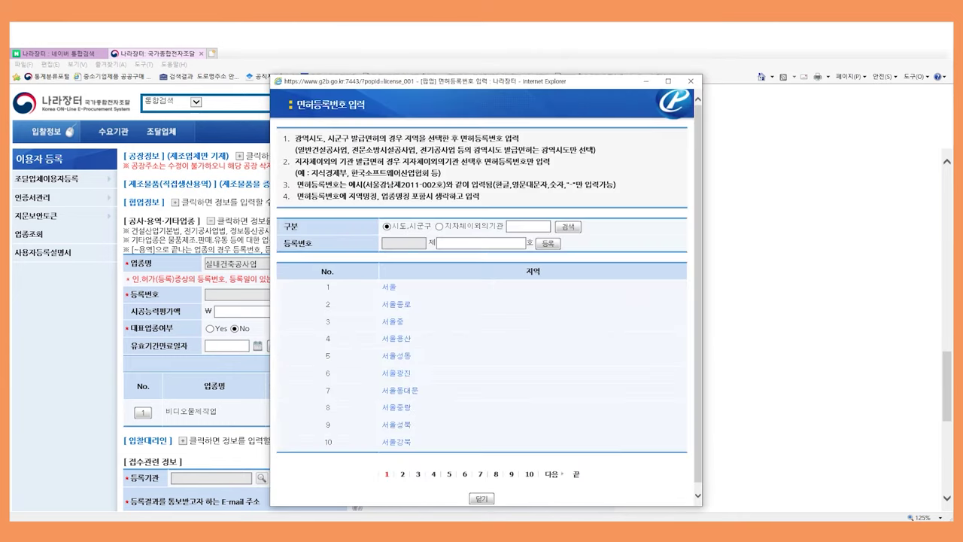
Enter the 서울-issued licence registration number for 실내건축공사업
click(389, 287)
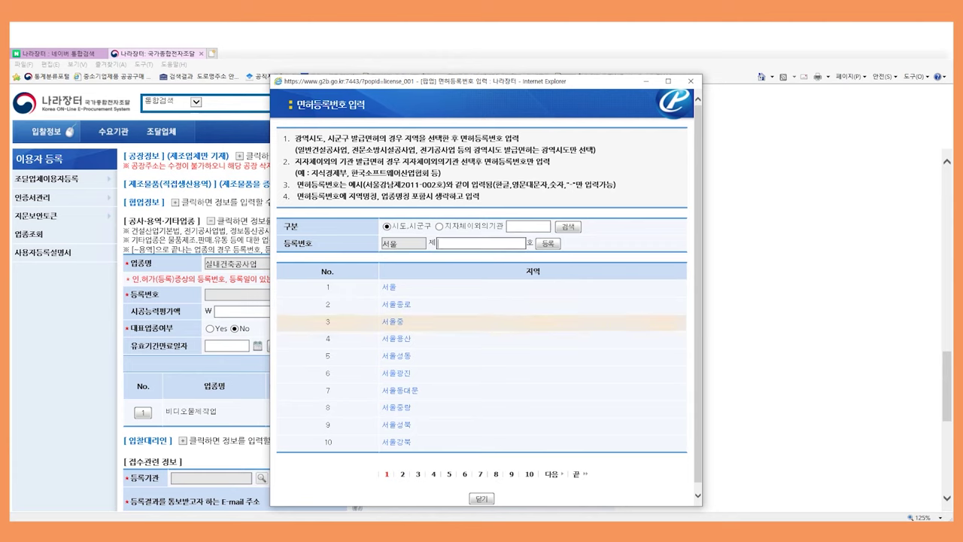
text(01-01210)
key(Return)
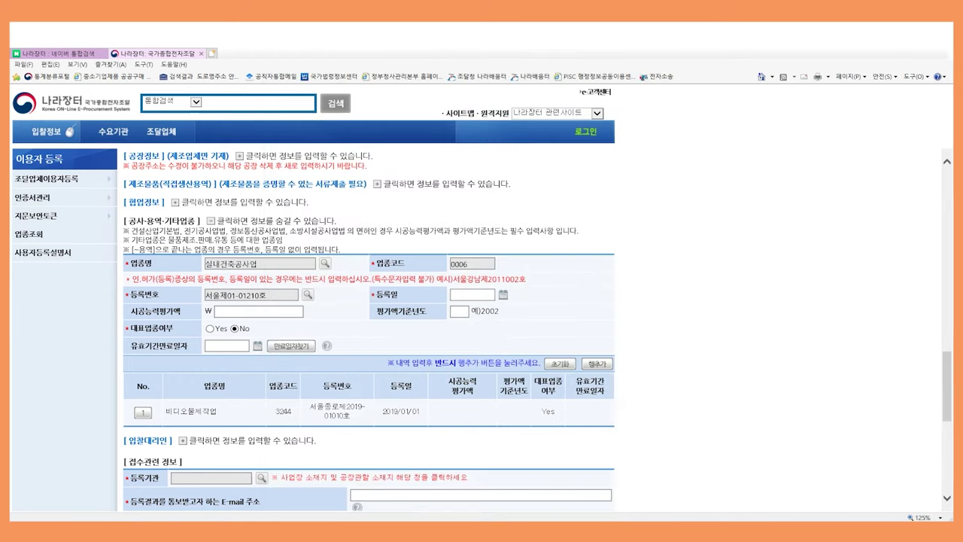
Add the licence row with date 2011/01/01, capacity 210,000,000 and base year 2019
click(473, 294)
text(20110101)
key(Tab)
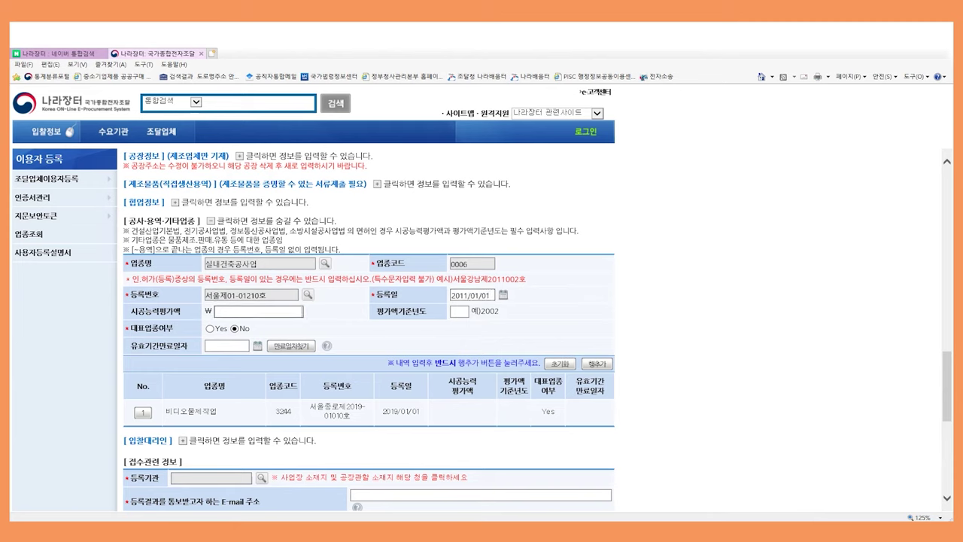
text(210,000,)
text(00)
text(0)
key(Tab)
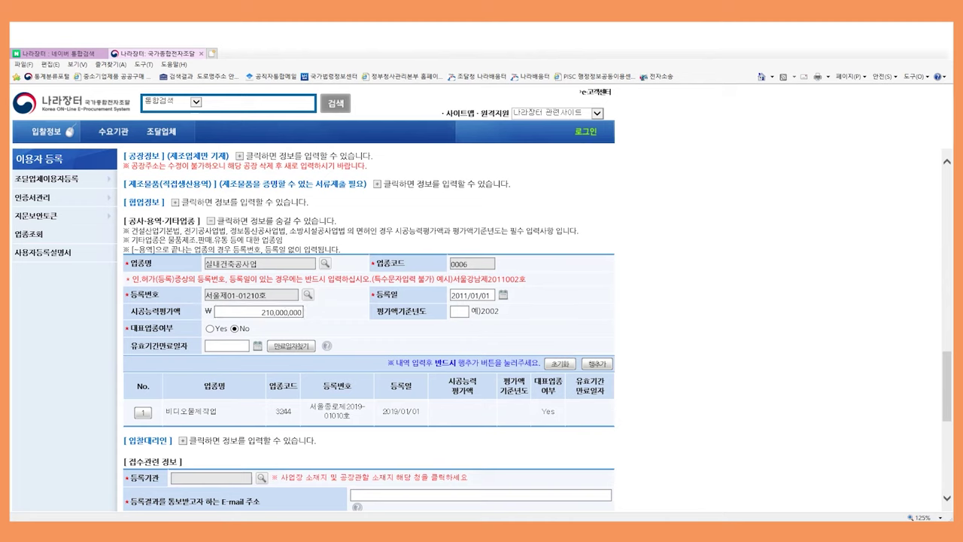
text(2014)
key(BackSpace)
text(9)
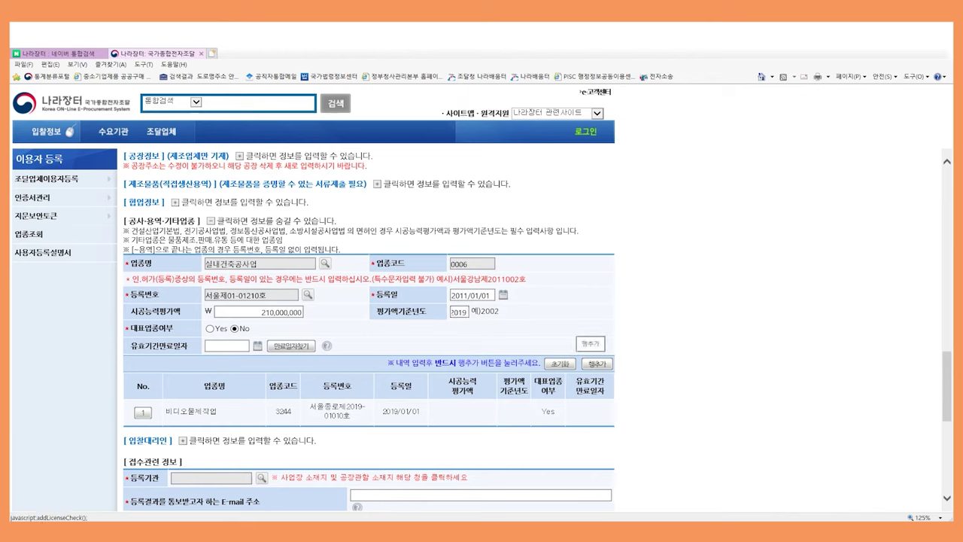
click(591, 344)
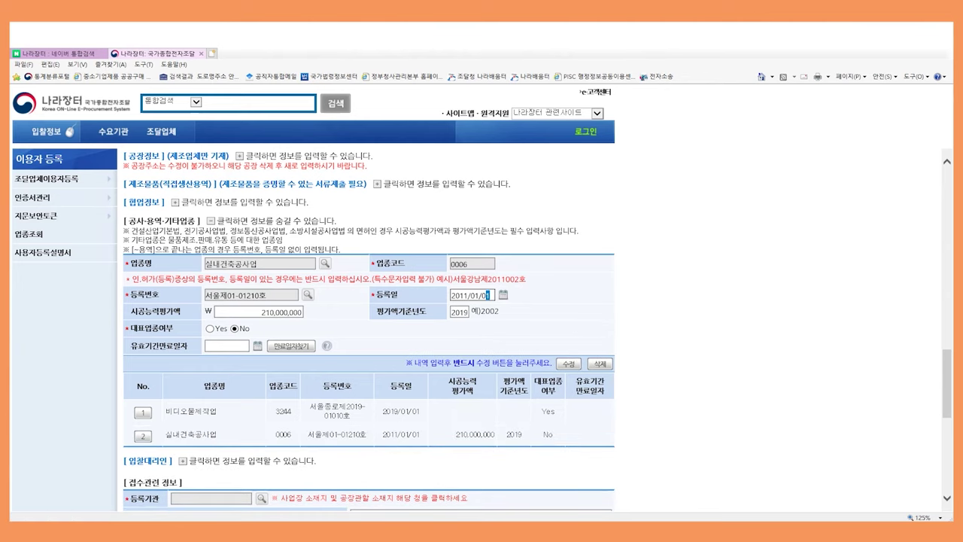
Correct the licence registration date to 2012/02/01 and save the row
drag(452, 295, 491, 295)
text(20120201)
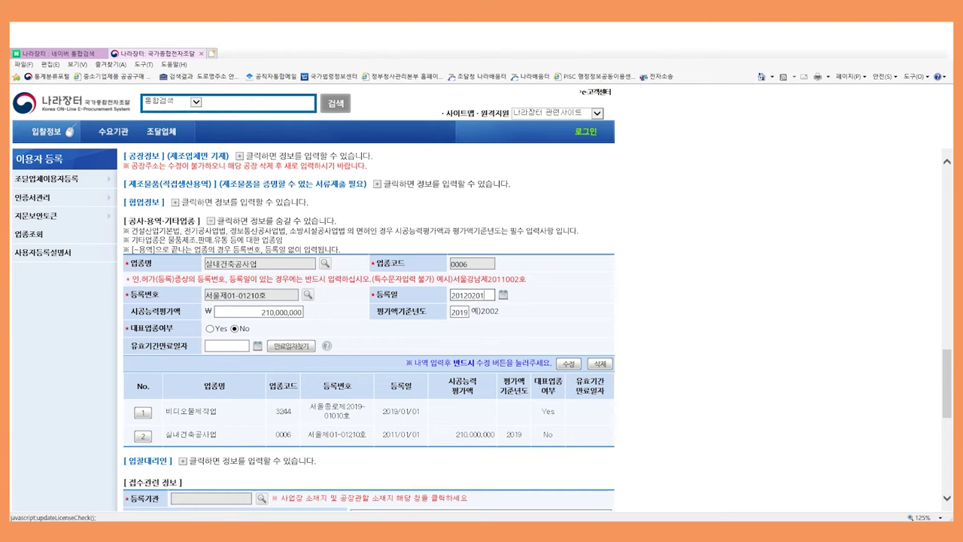
click(568, 364)
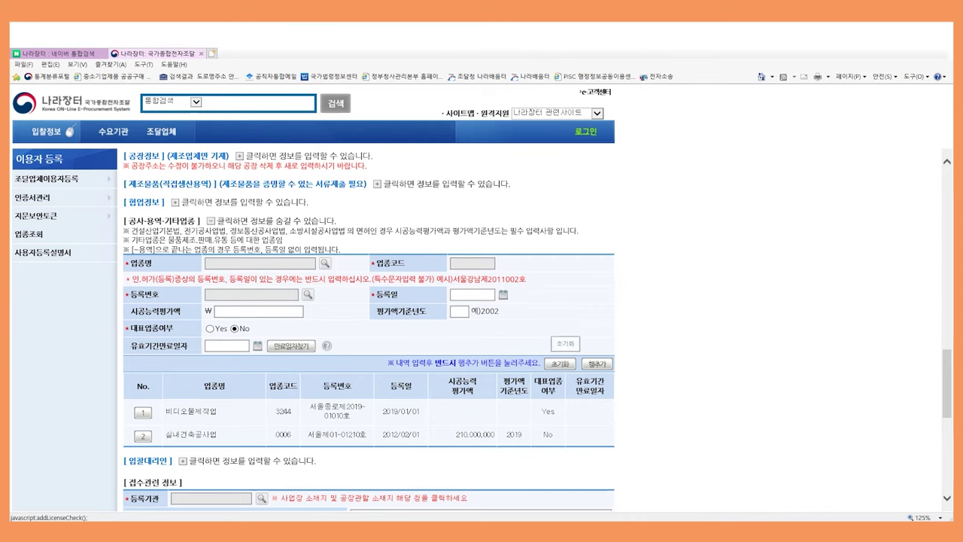
Enter bidding agent department 관리팀, title 주임, name and resident number, then request verification
click(182, 461)
text(관리티)
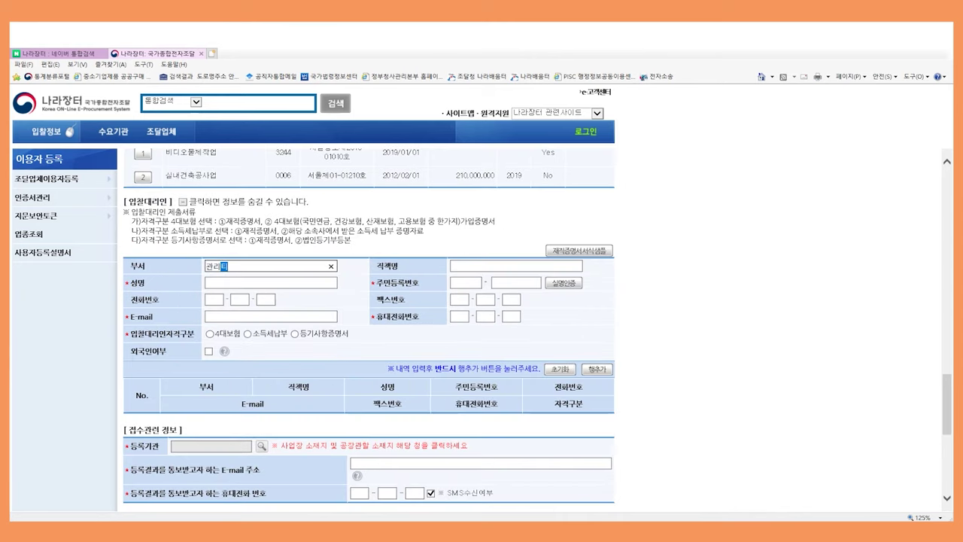
key(Tab)
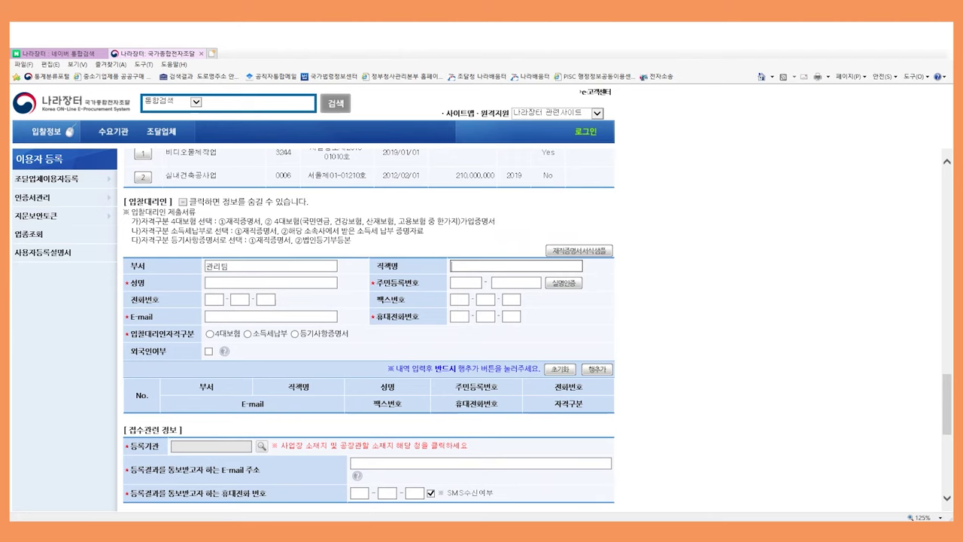
text(주임)
key(Tab)
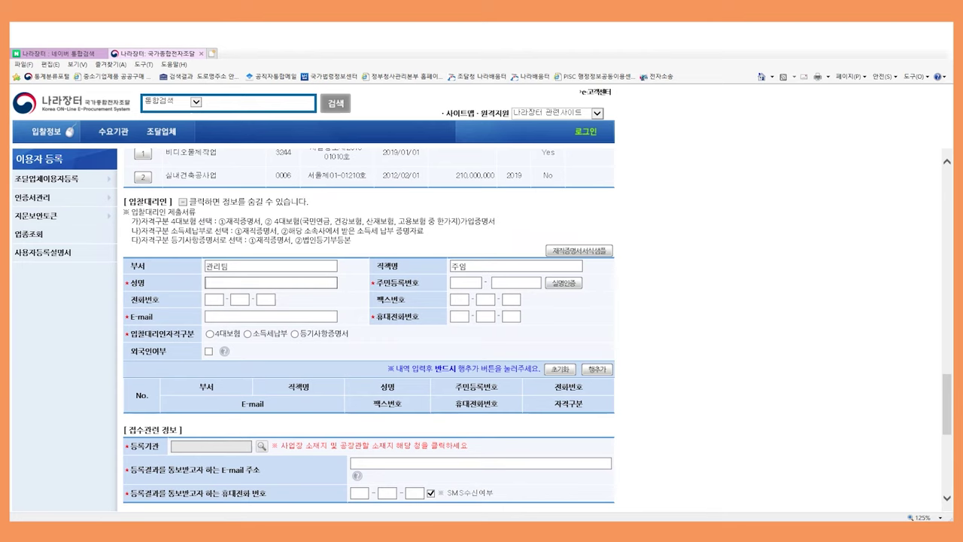
text(홍길동)
key(Tab)
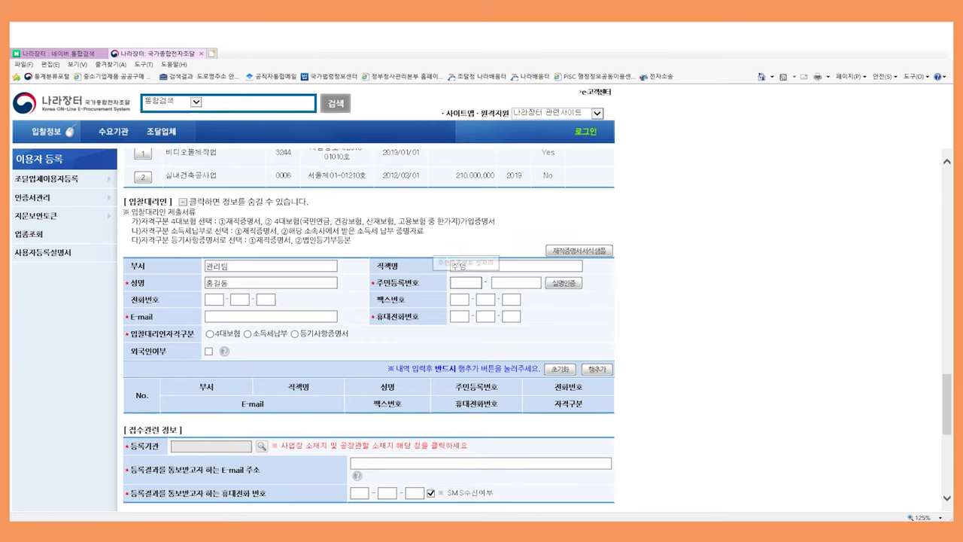
text(0)
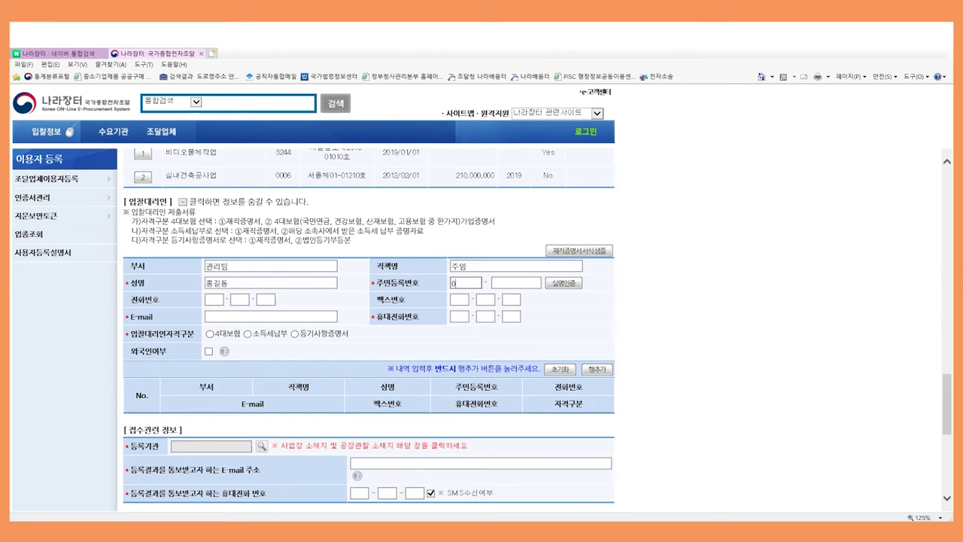
text(101011234567)
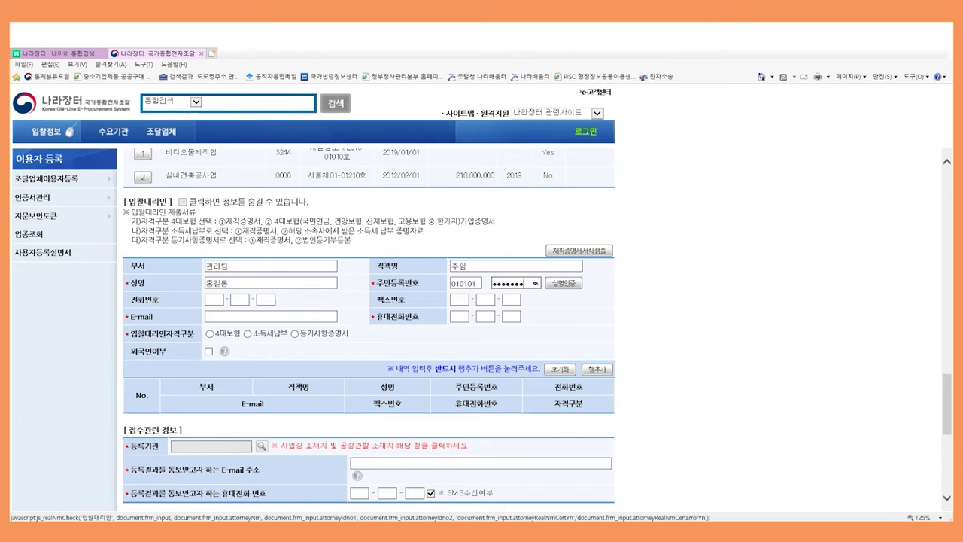
click(564, 283)
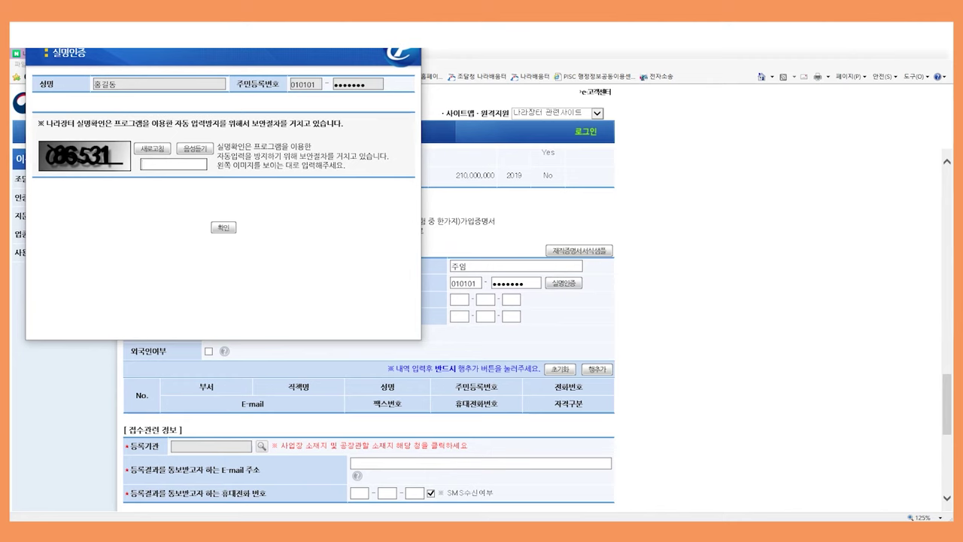
Enter the security code to complete the agent's real-name verification
text(086531)
key(Return)
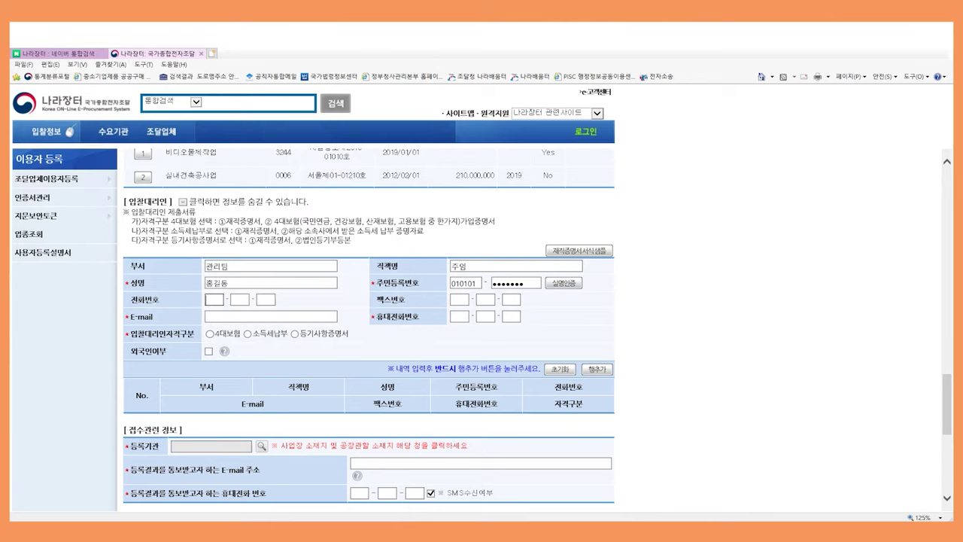
Enter the agent's phone, fax, e-mail and mobile number, and choose 4대보험 as qualification type
text(000000)
text(00000)
text(000)
text(0)
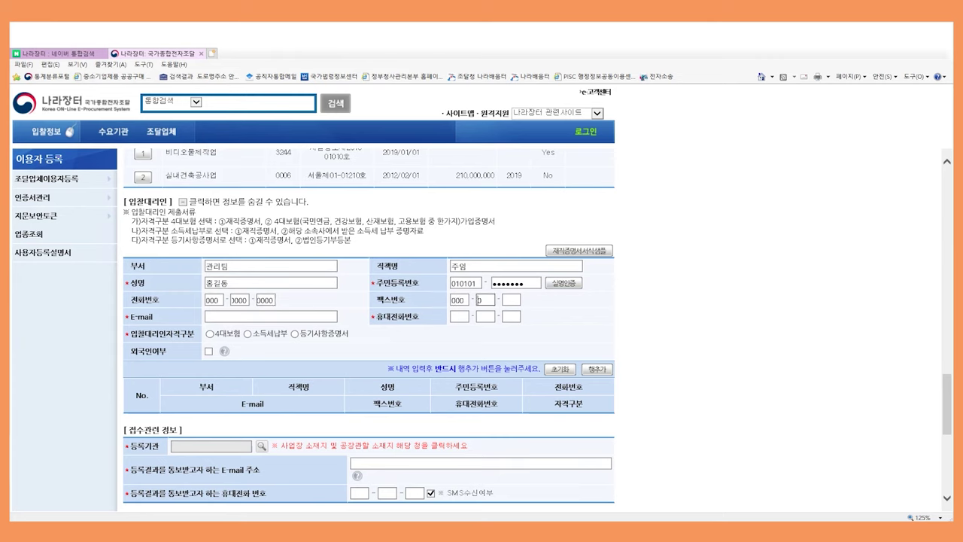
text(000000)
text(0)
click(271, 316)
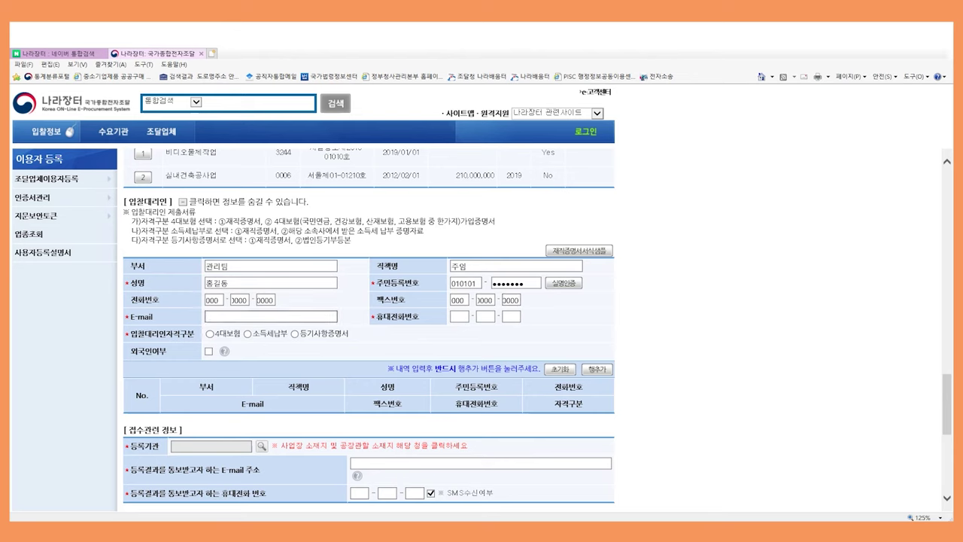
click(459, 316)
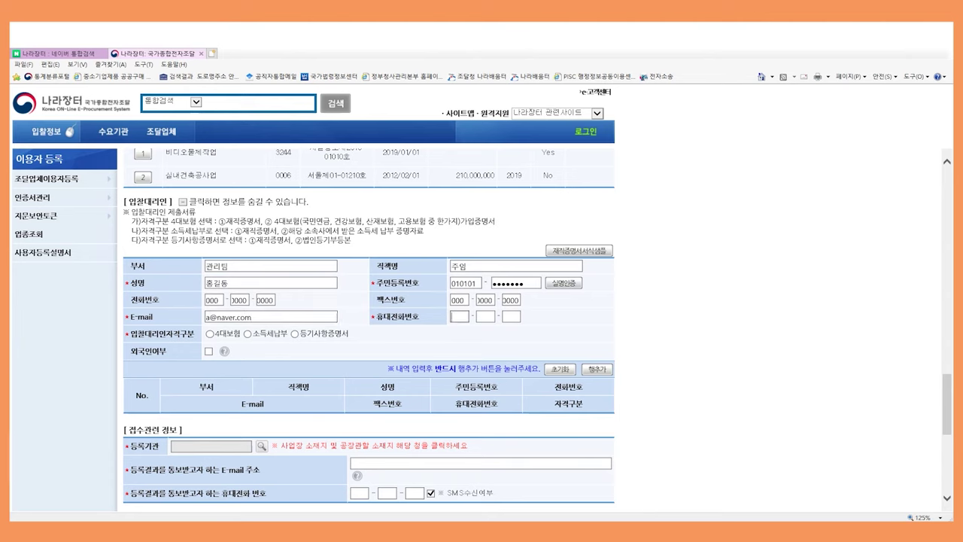
text(000-000-0000)
click(209, 333)
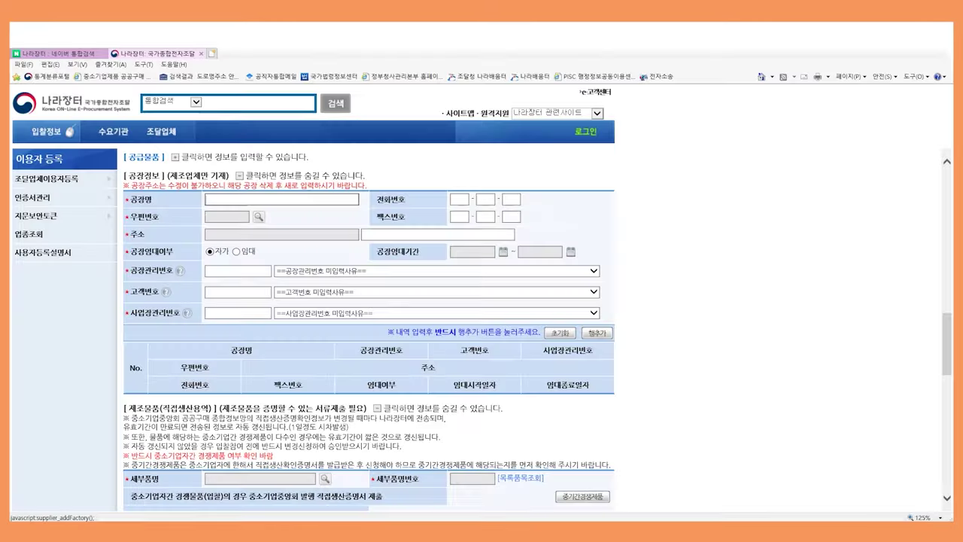
Enter factory name 주식회사 나라장터 and the factory's phone number
text(ㅈ)
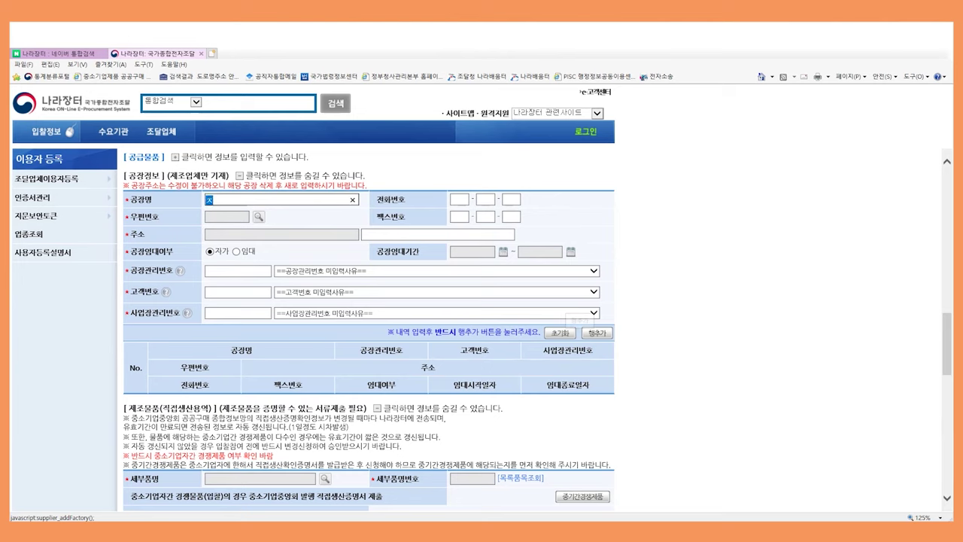
text(ㅜ식회)
text(사 나랑)
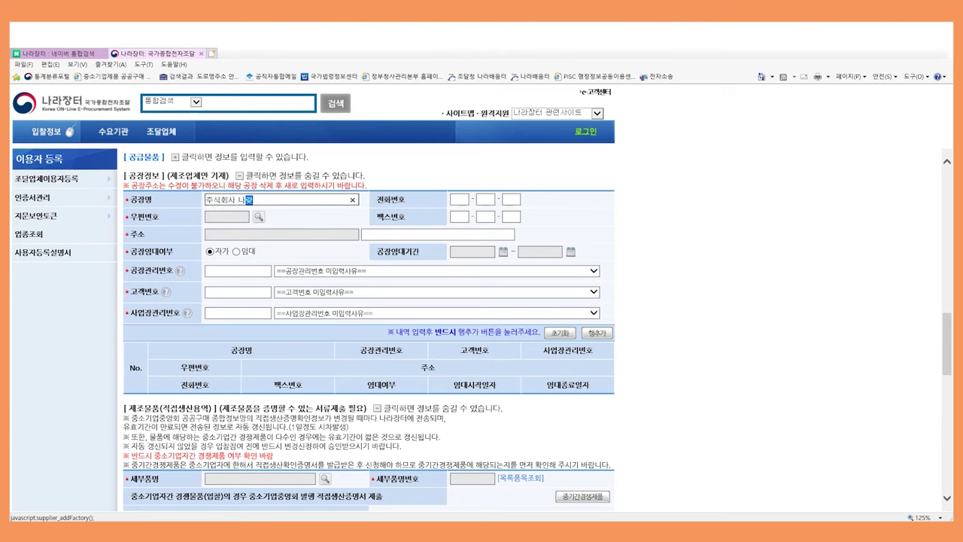
text(ㅈ)
key(BackSpace)
key(BackSpace)
text(ㅈㅏㅇㅌㅓ)
key(Tab)
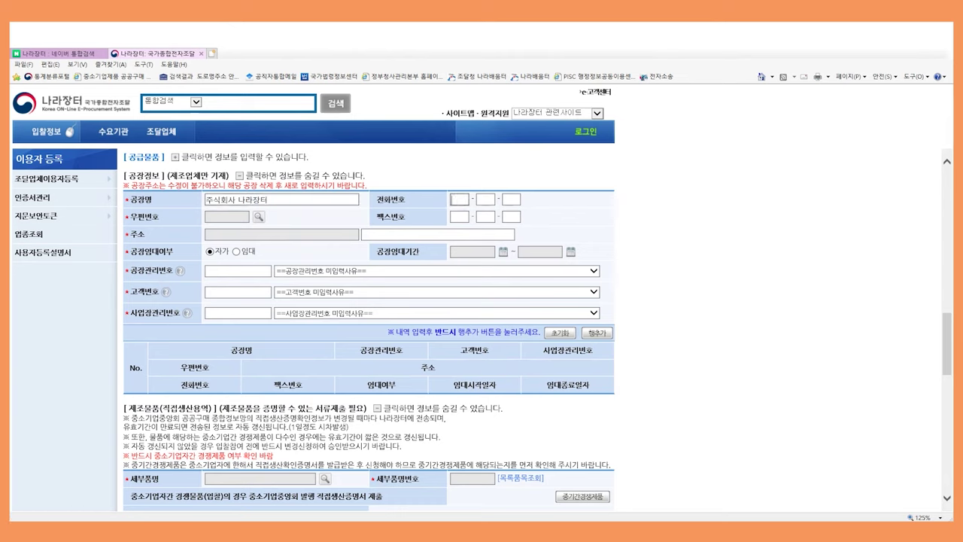
text(000-0000-0000)
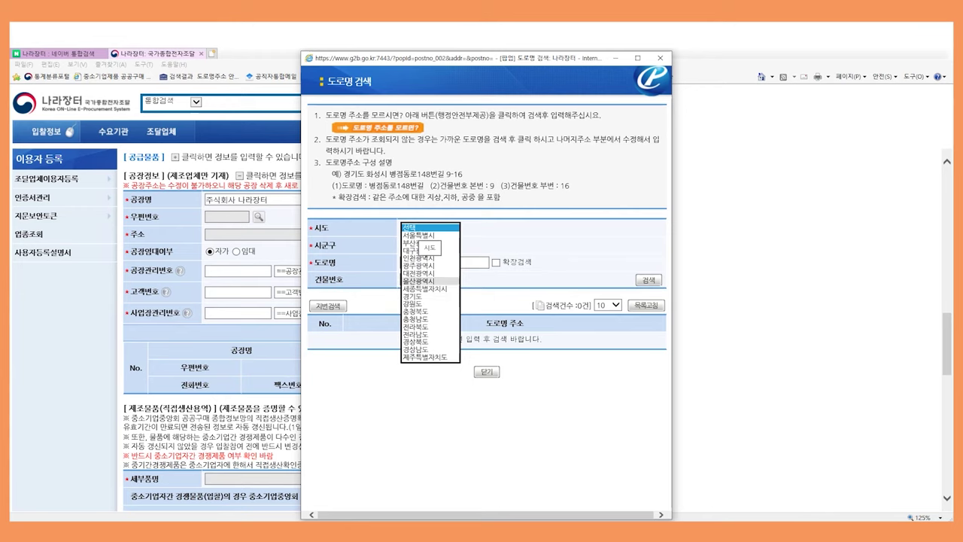
Look up the factory's road-name address by city, district, road and building number, and fill its postal code and address
click(419, 273)
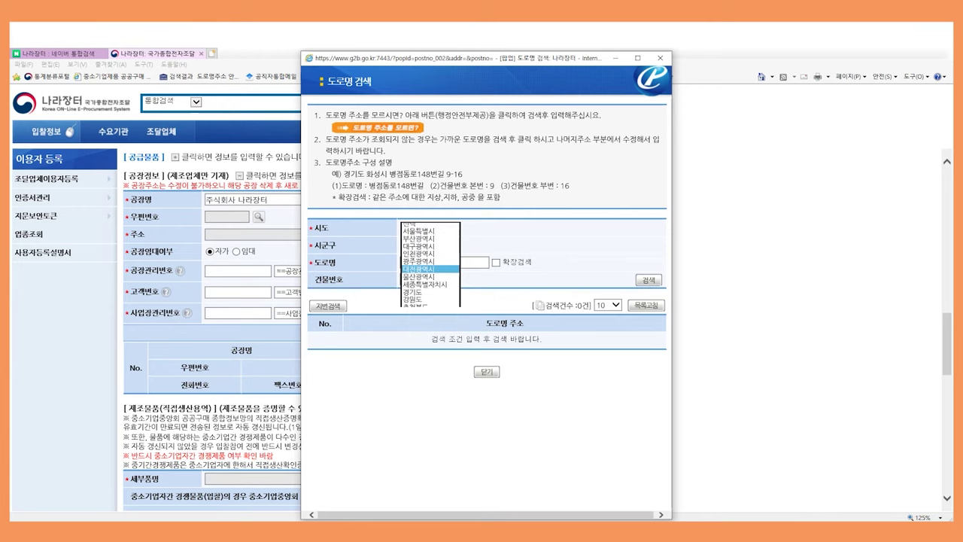
click(414, 245)
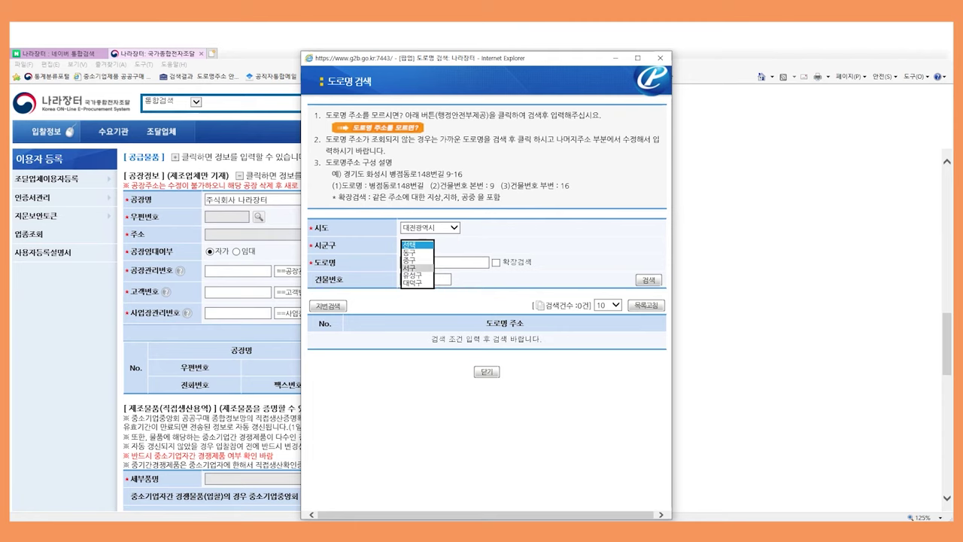
click(410, 267)
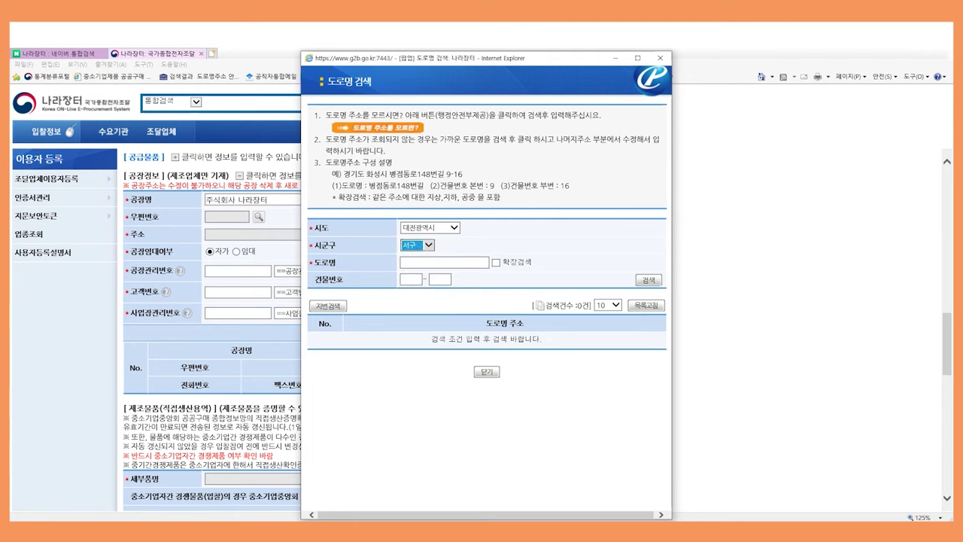
click(410, 262)
text(청)
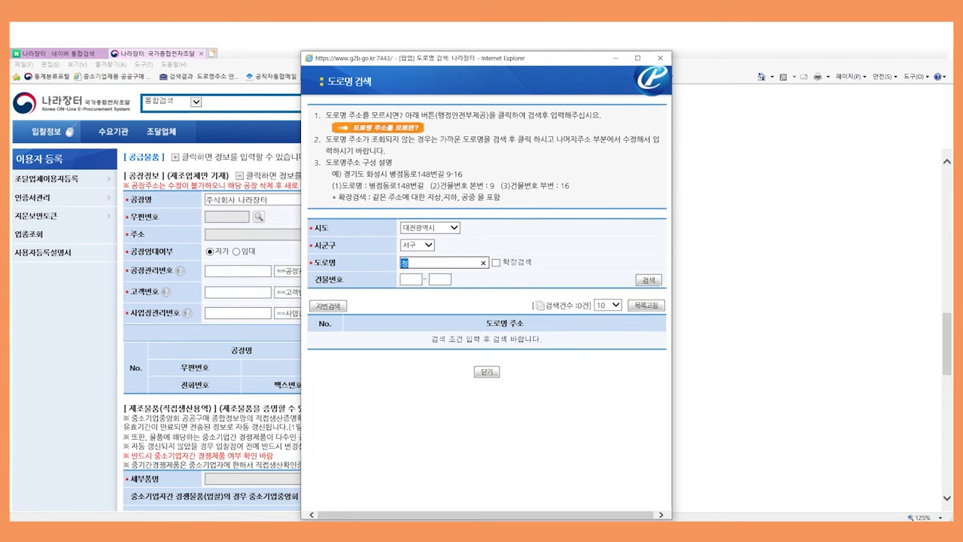
text(사로)
click(411, 279)
text(189)
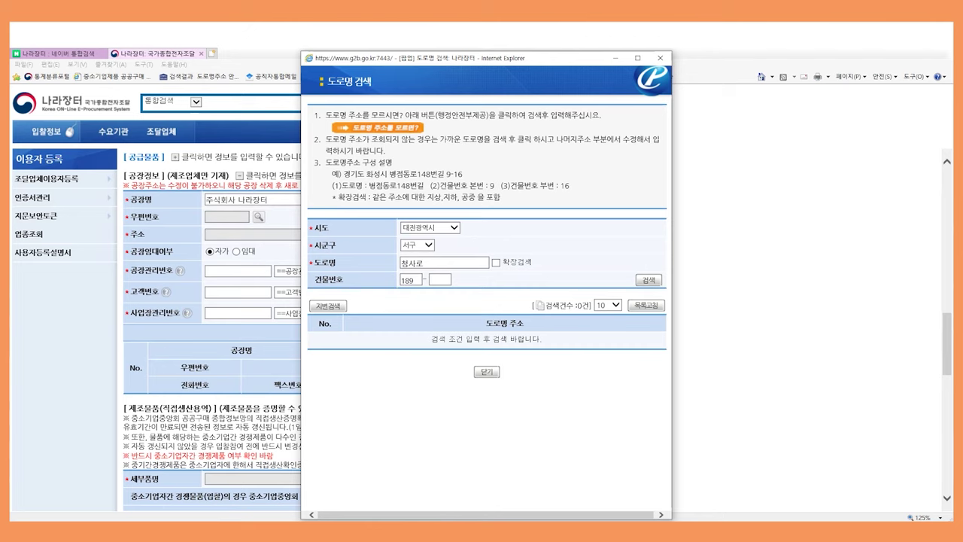
key(Return)
click(487, 338)
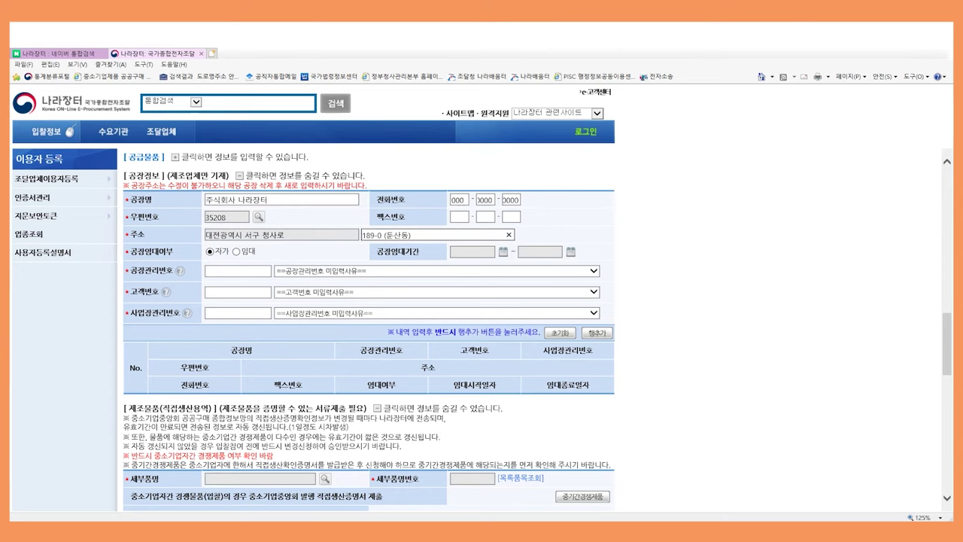
Mark the factory as 임대 with a lease period of 2019/12/01 to 2021/11/30
click(237, 251)
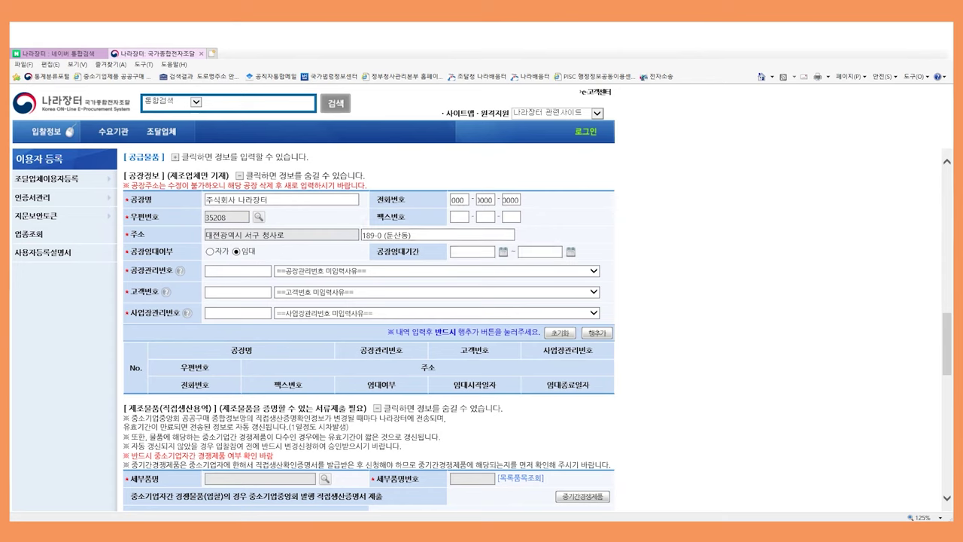
click(504, 252)
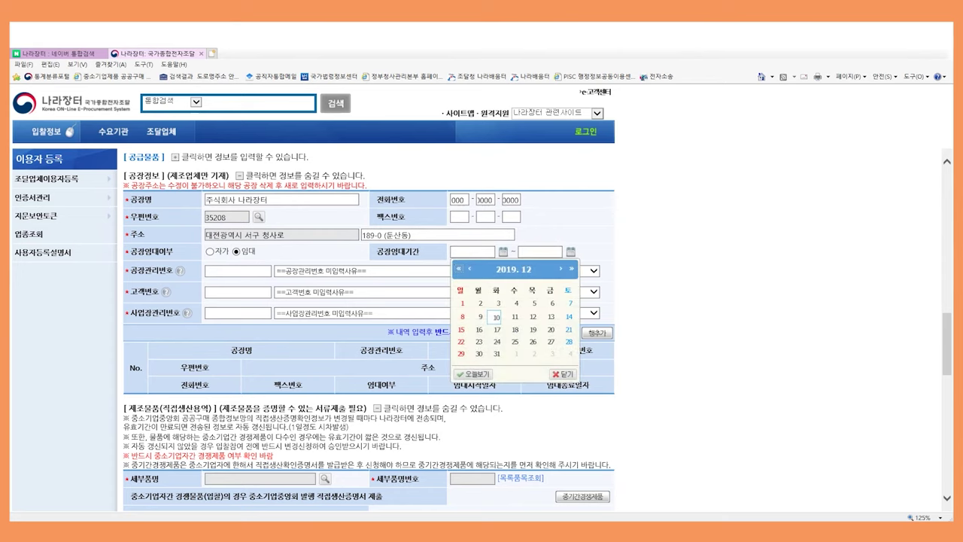
click(462, 303)
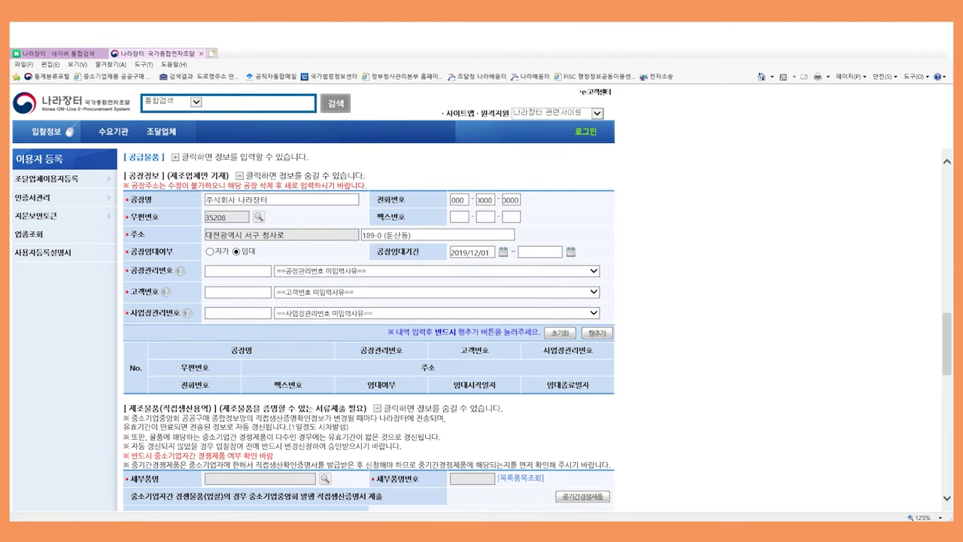
click(571, 252)
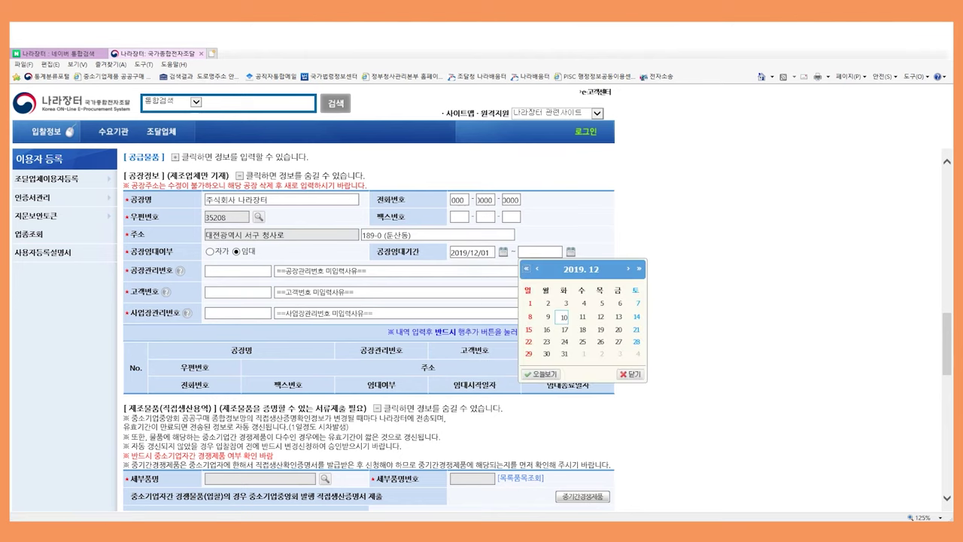
click(639, 269)
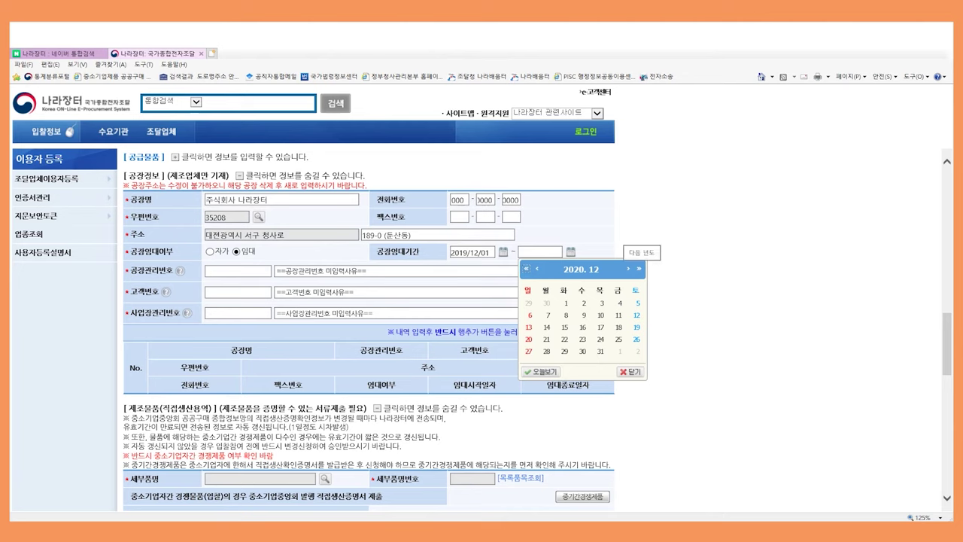
click(639, 268)
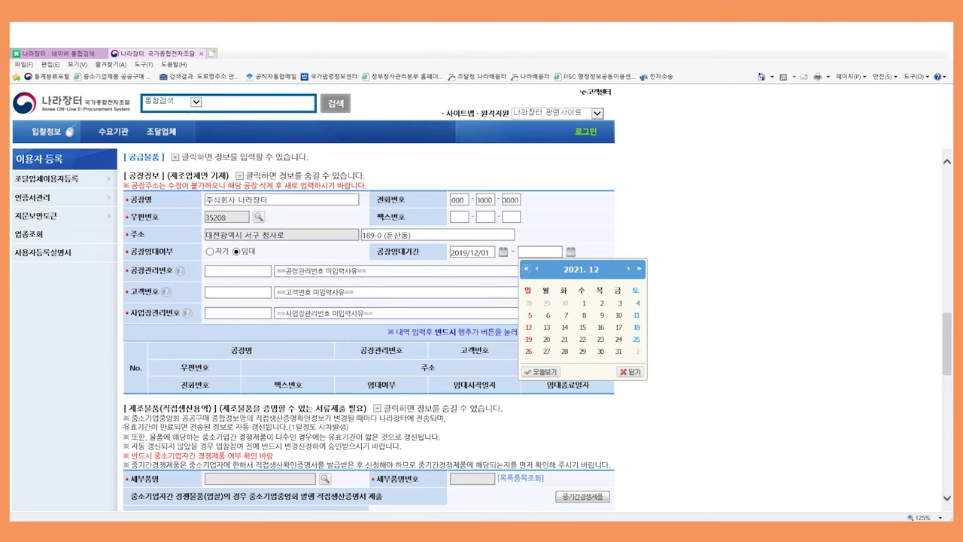
click(537, 269)
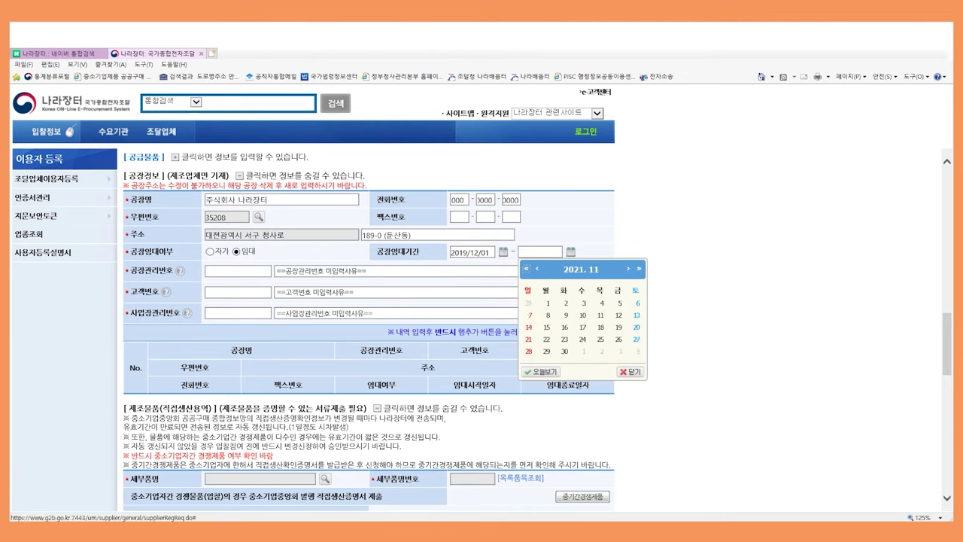
click(565, 351)
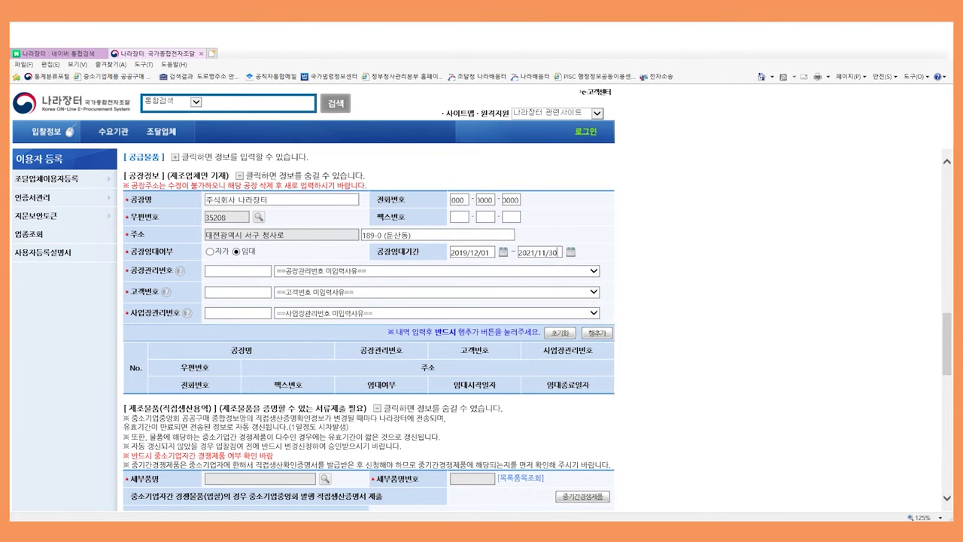
click(238, 271)
text(0000000000000)
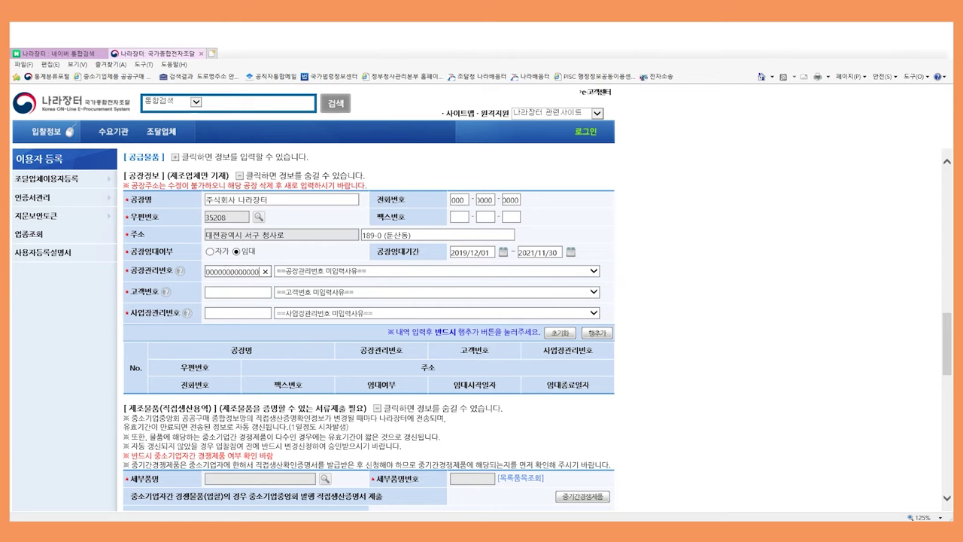
text(0)
key(Tab)
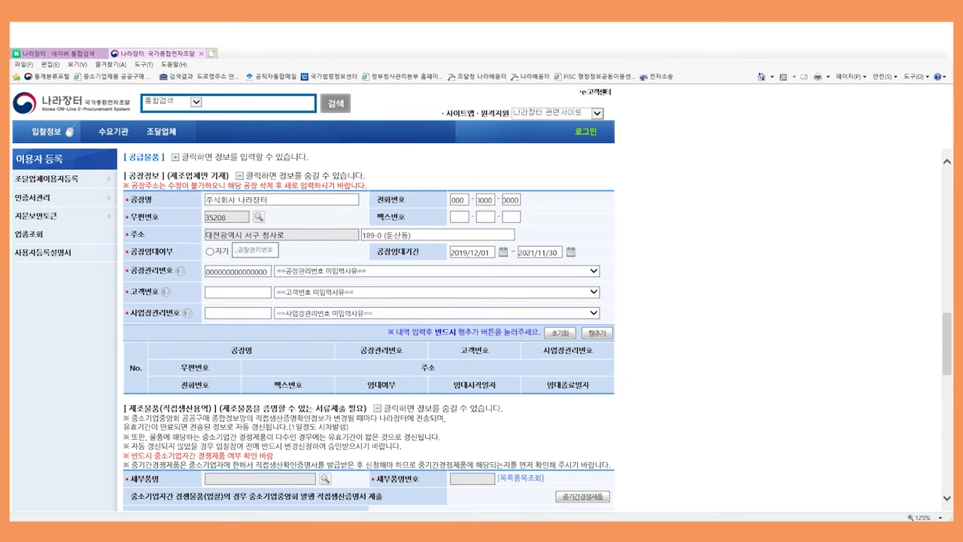
click(237, 252)
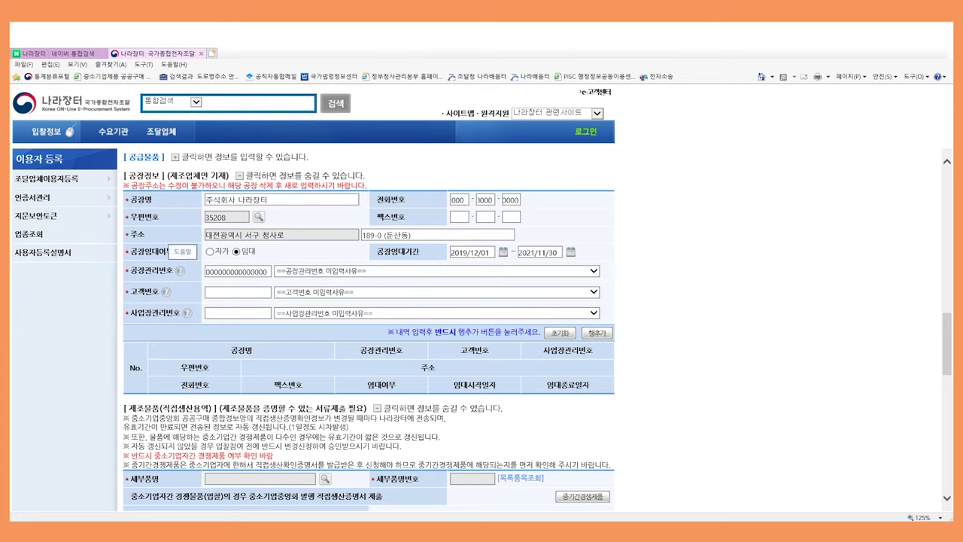
click(179, 270)
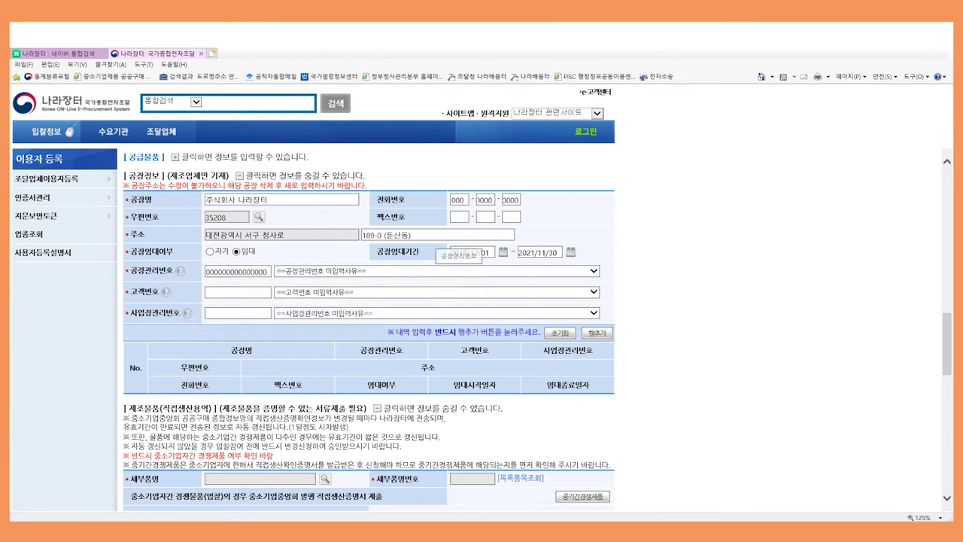
click(452, 271)
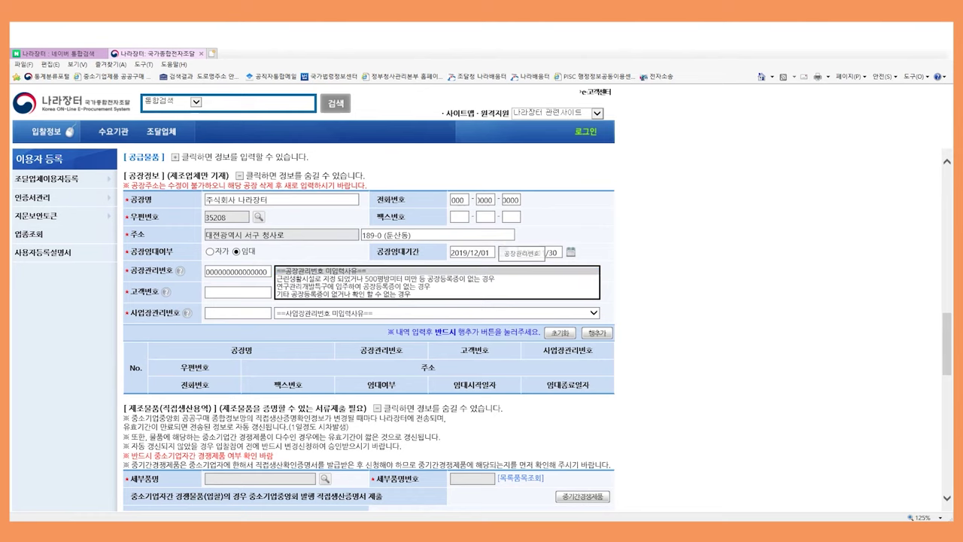
key(Return)
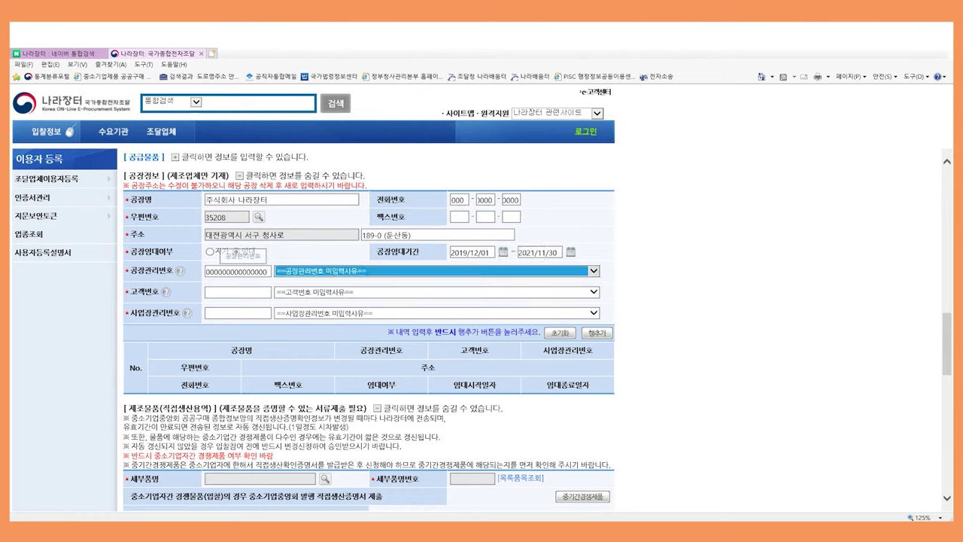
click(236, 251)
Enter the customer number, keeping the default missing-number reason
click(238, 292)
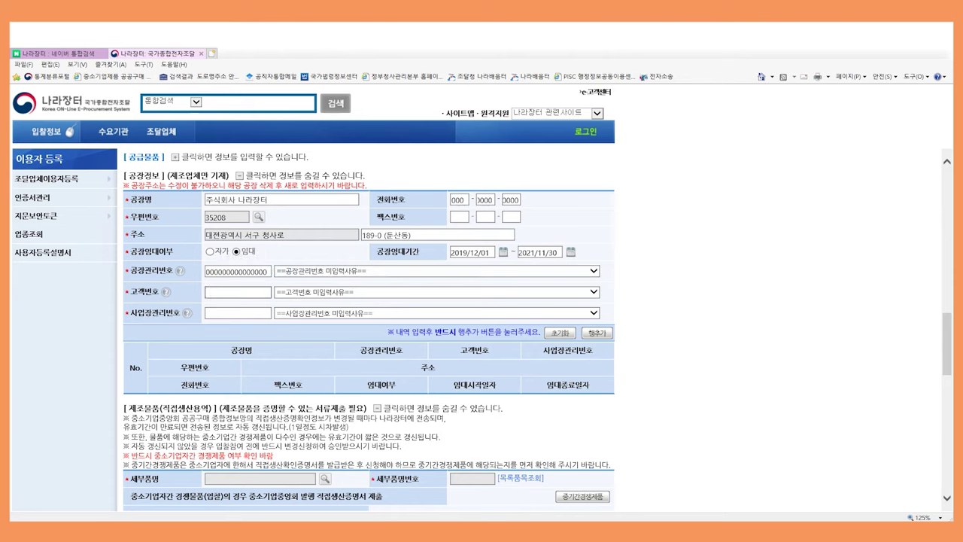
text(000000000)
key(Tab)
click(237, 293)
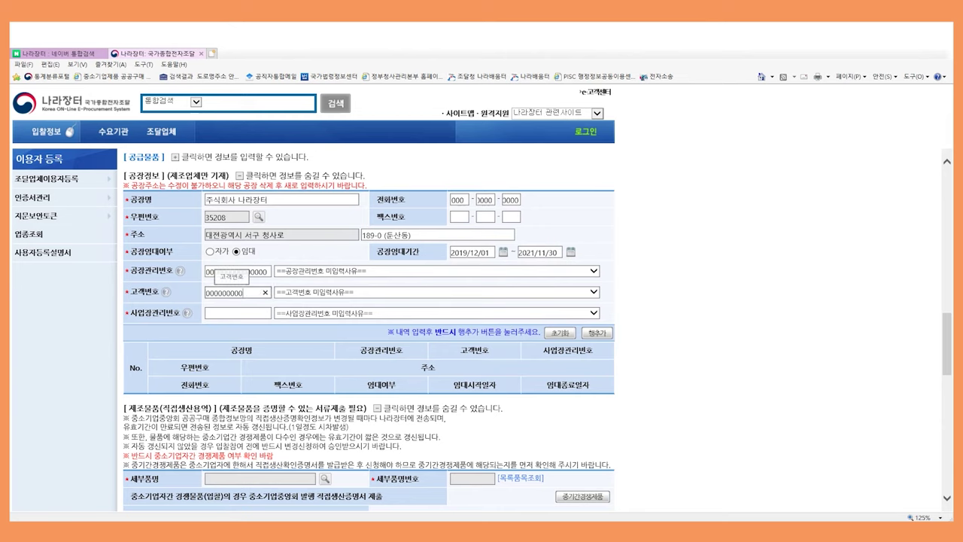
text(1)
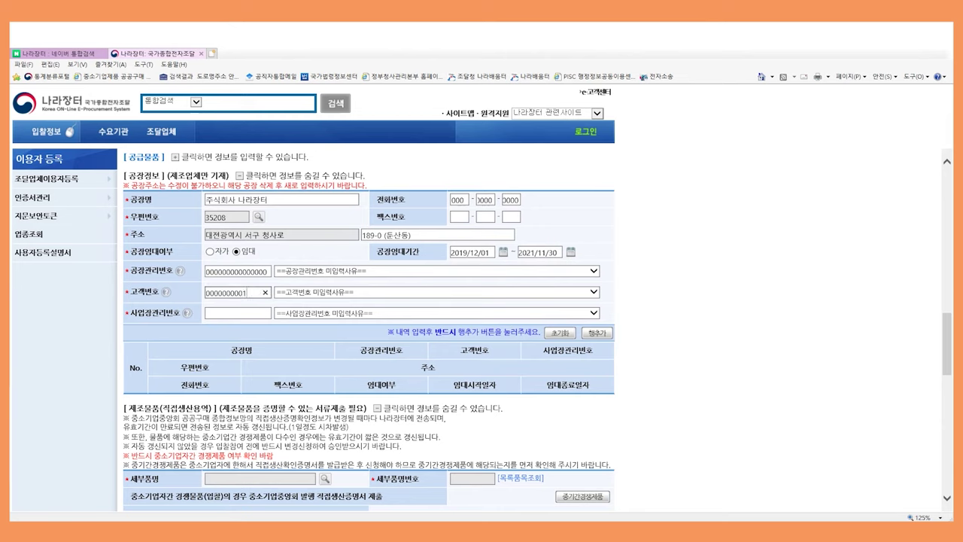
key(Tab)
mouse_move(166, 292)
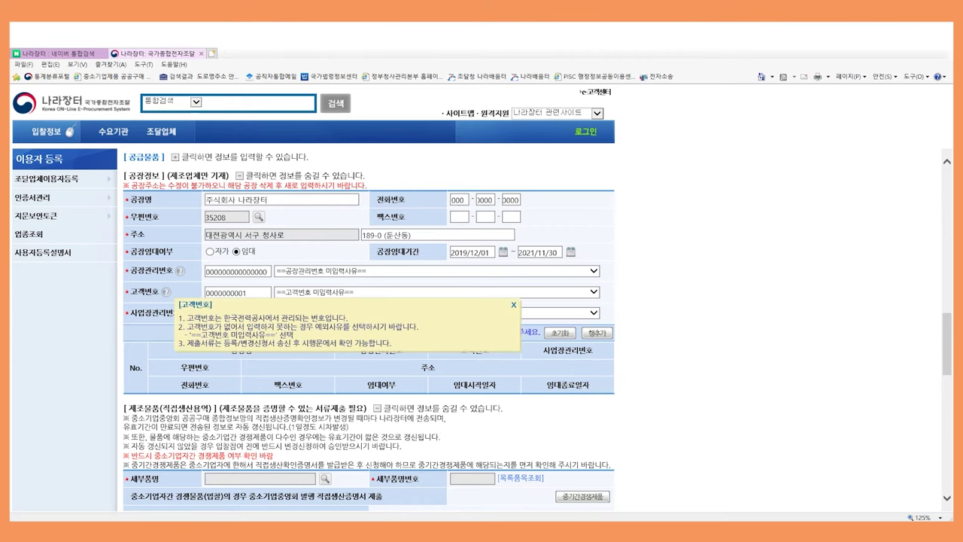
key(alt+Down)
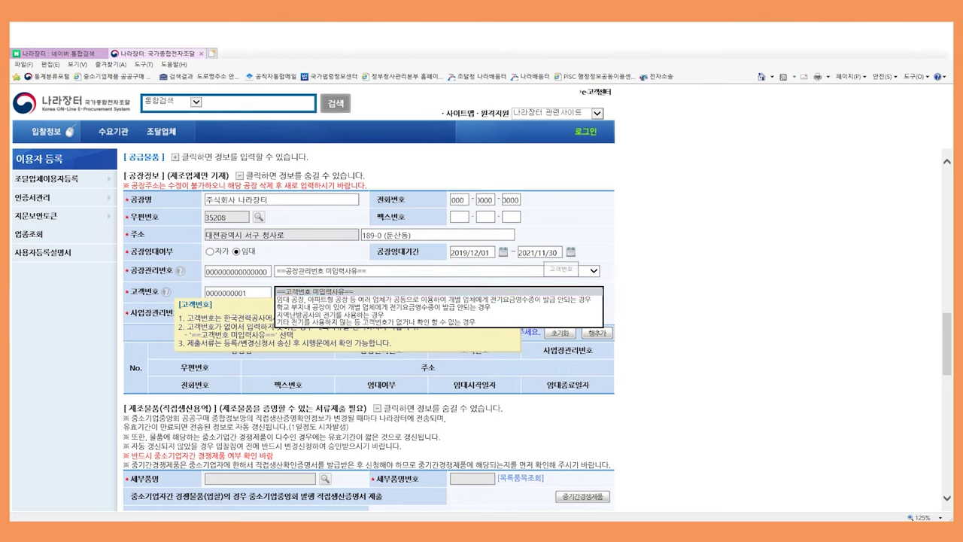
key(Return)
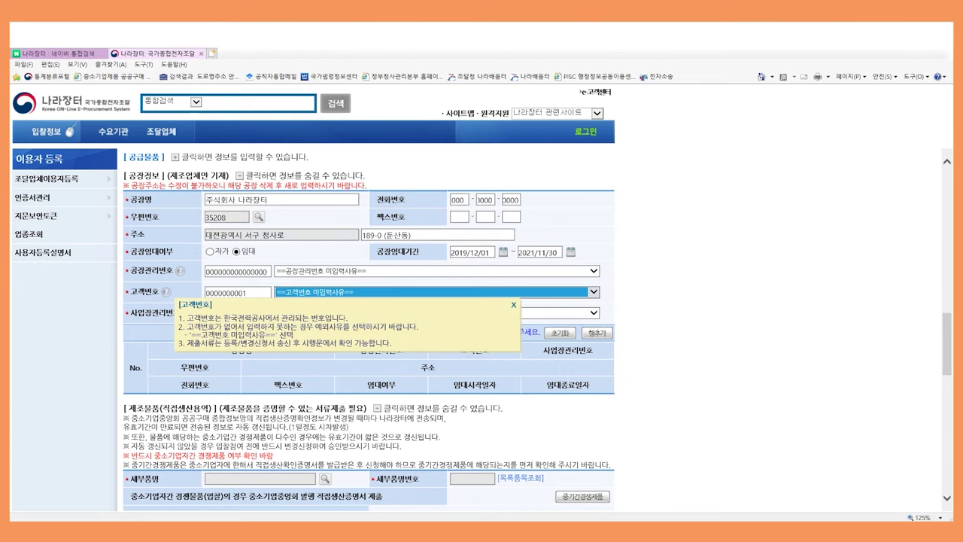
key(Tab)
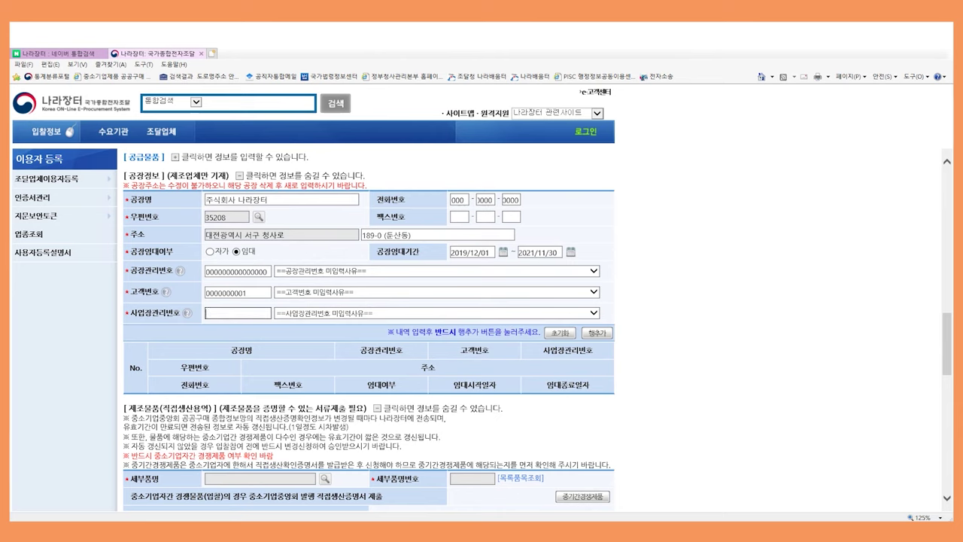
text(00000000000)
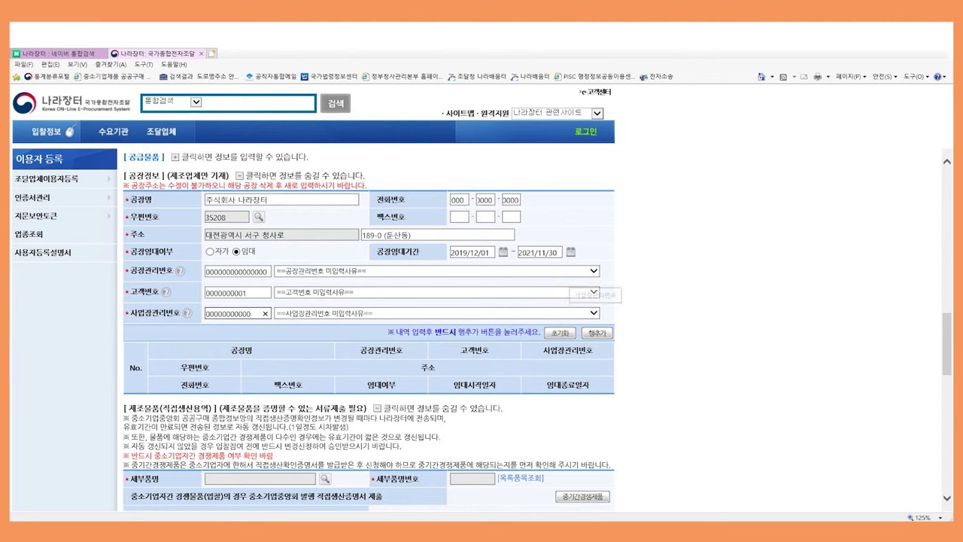
key(Tab)
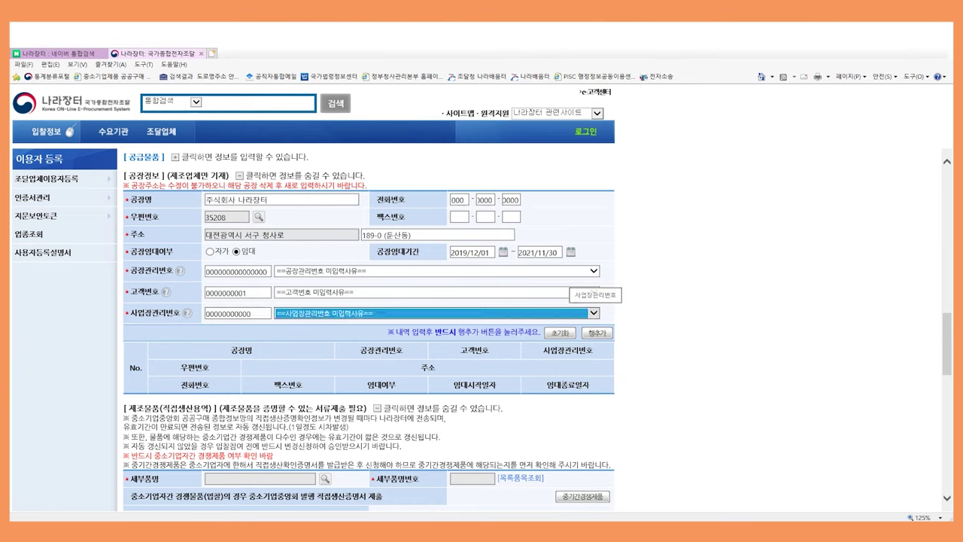
key(alt+Down)
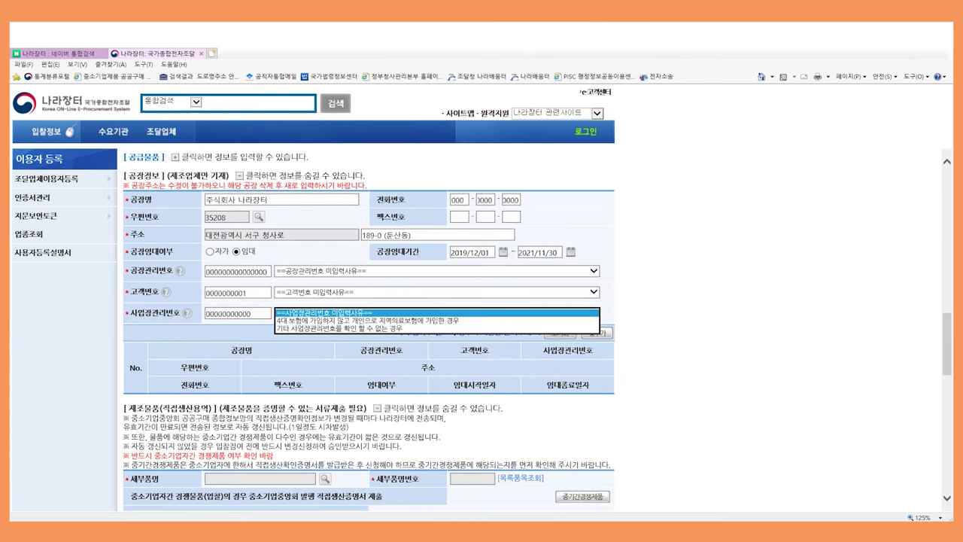
key(Escape)
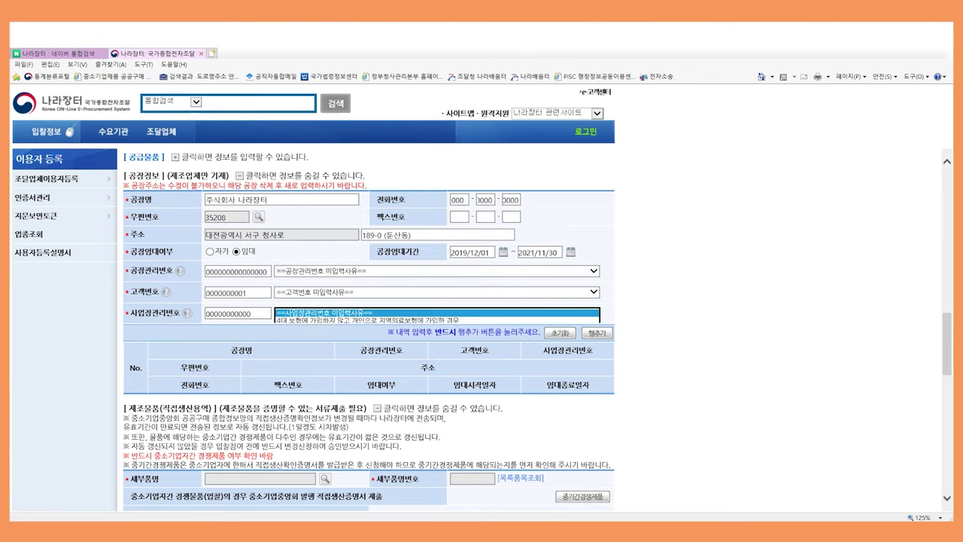
click(187, 312)
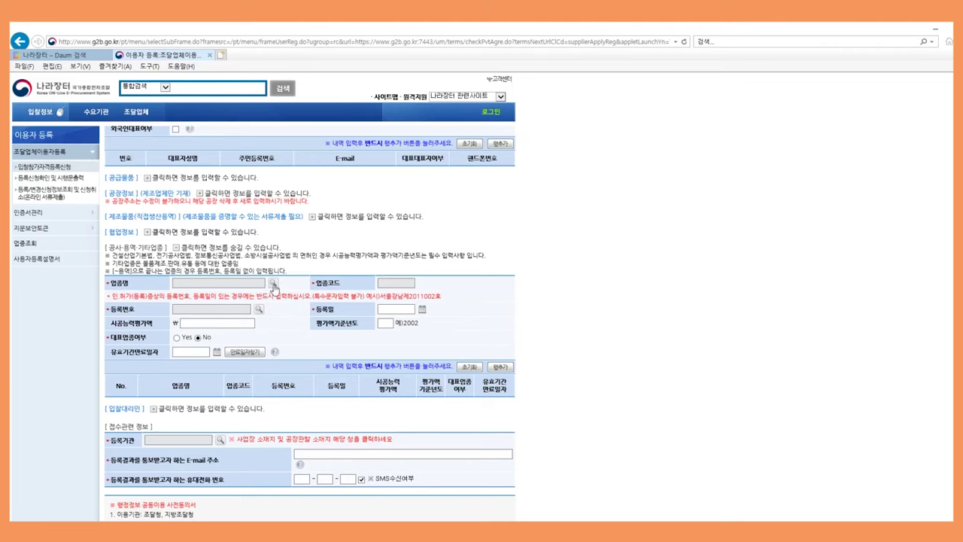
Select 건축공사업 (code 0002) as the business type
click(274, 283)
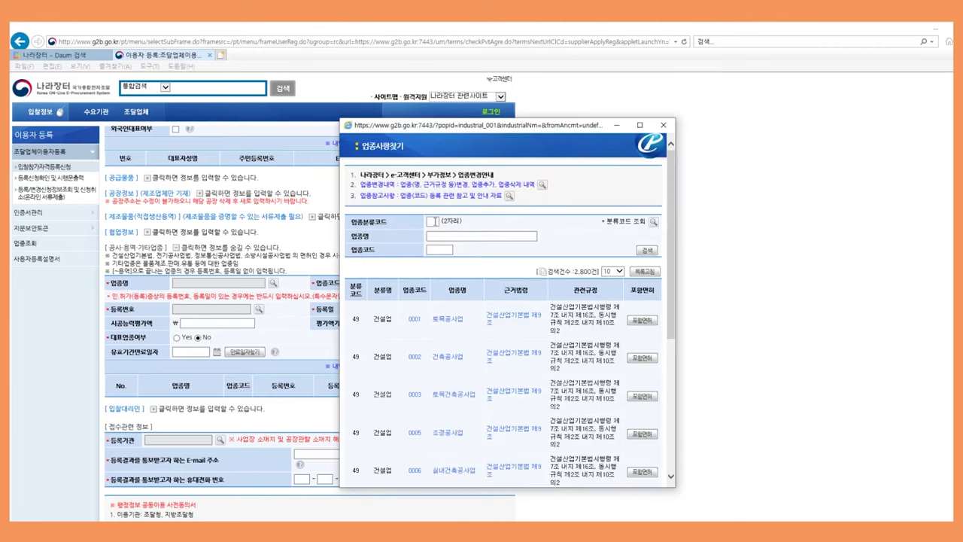
scroll(460, 354, down, 3)
scroll(462, 362, up, 3)
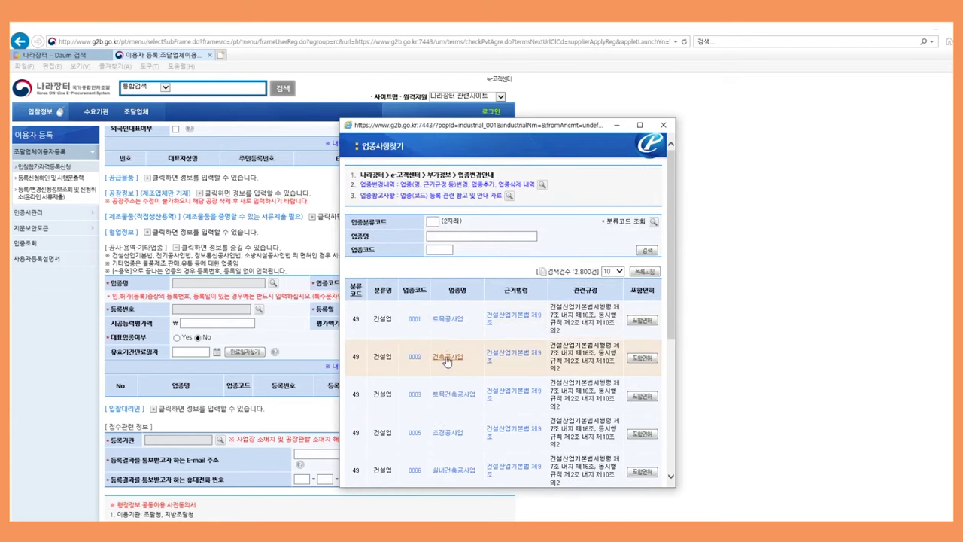
click(447, 359)
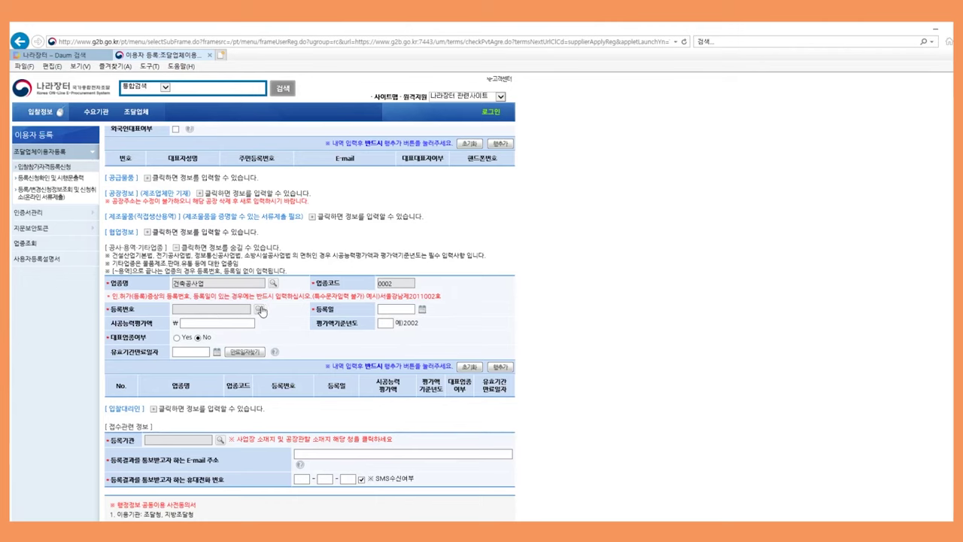
Enter the licence registration number issued by 서울 into the form
click(258, 310)
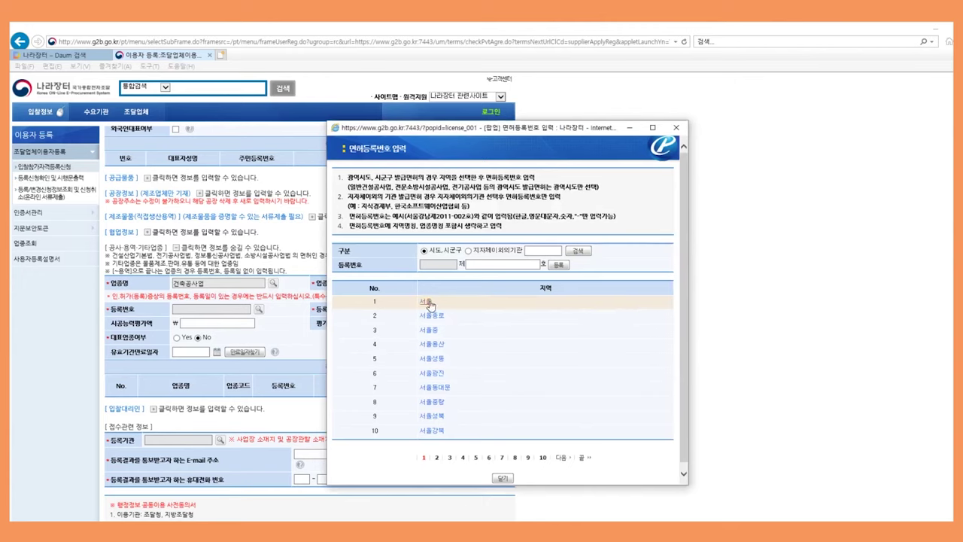
click(426, 301)
click(497, 265)
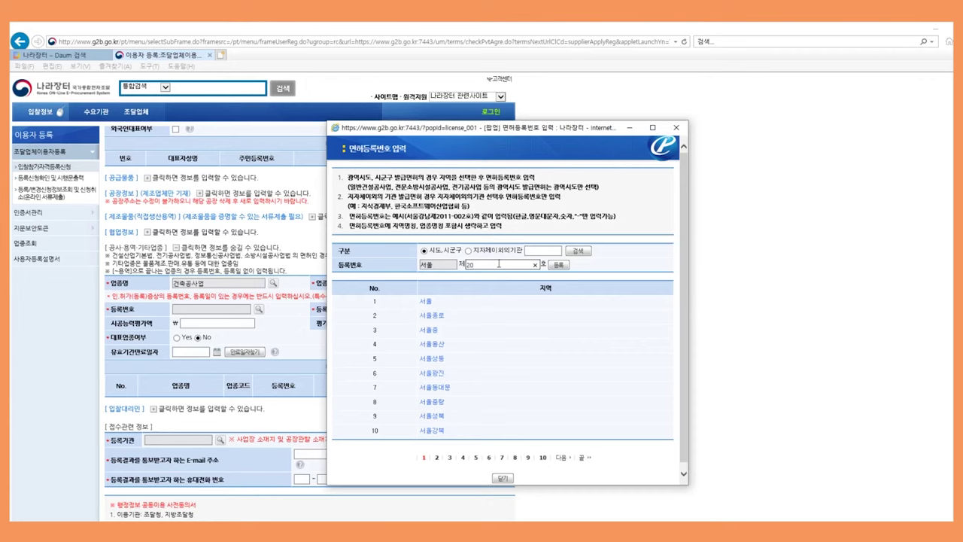
key(BackSpace)
key(BackSpace)
text(210214523)
text(1445263)
click(559, 264)
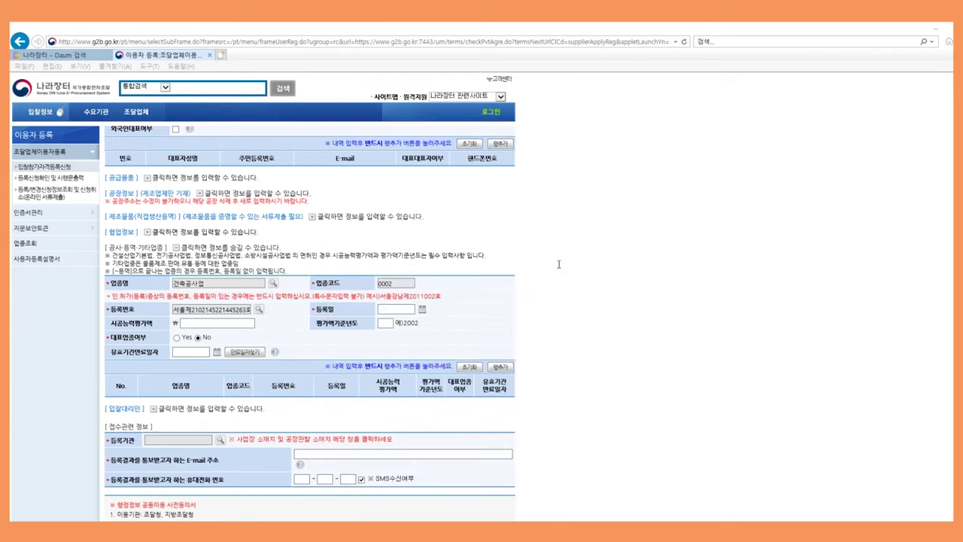
Set registration date 2018/10/15, capability rating 500,000,000 and rating base year 2018
click(422, 310)
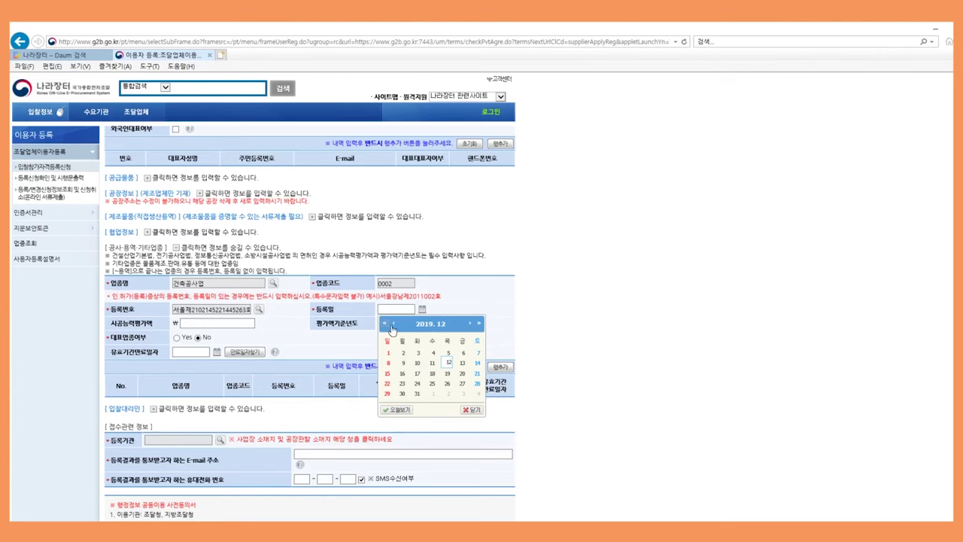
click(392, 326)
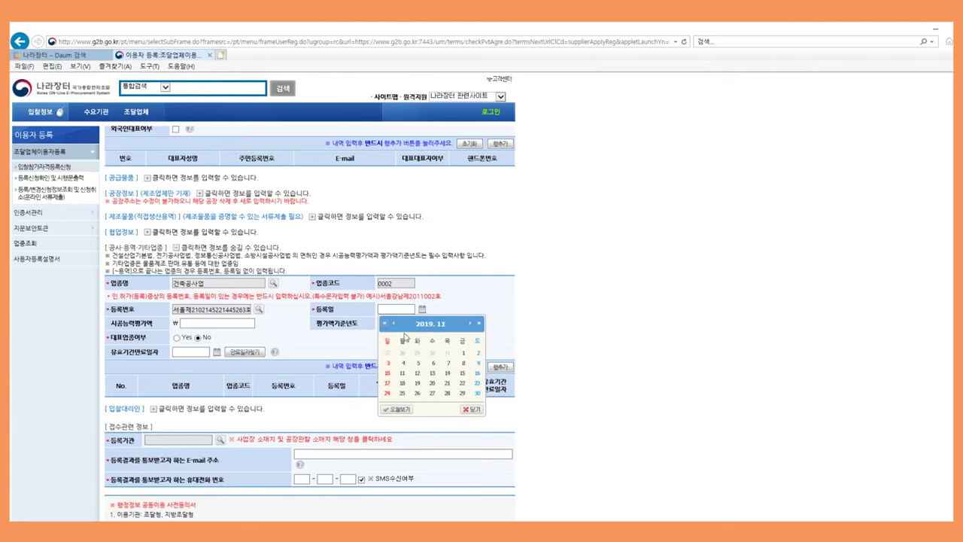
click(393, 323)
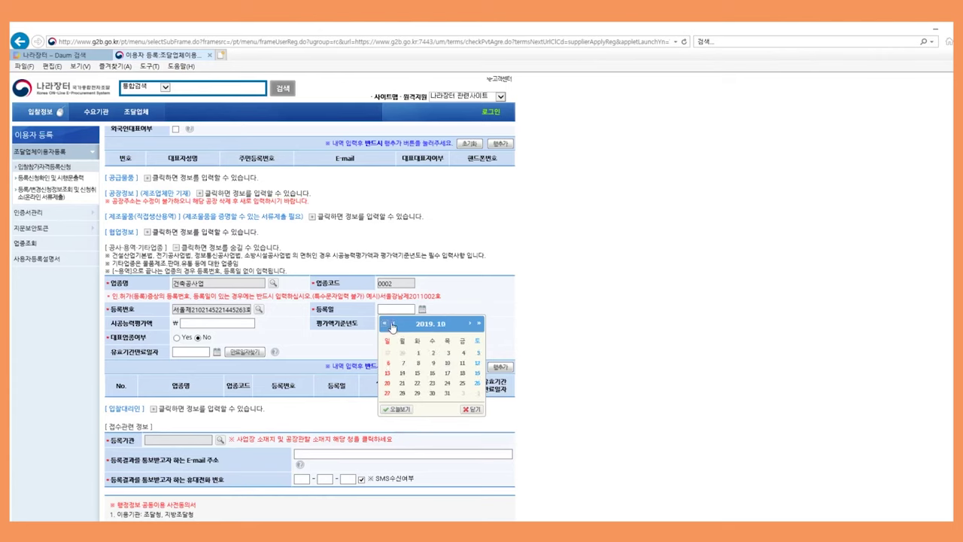
click(403, 372)
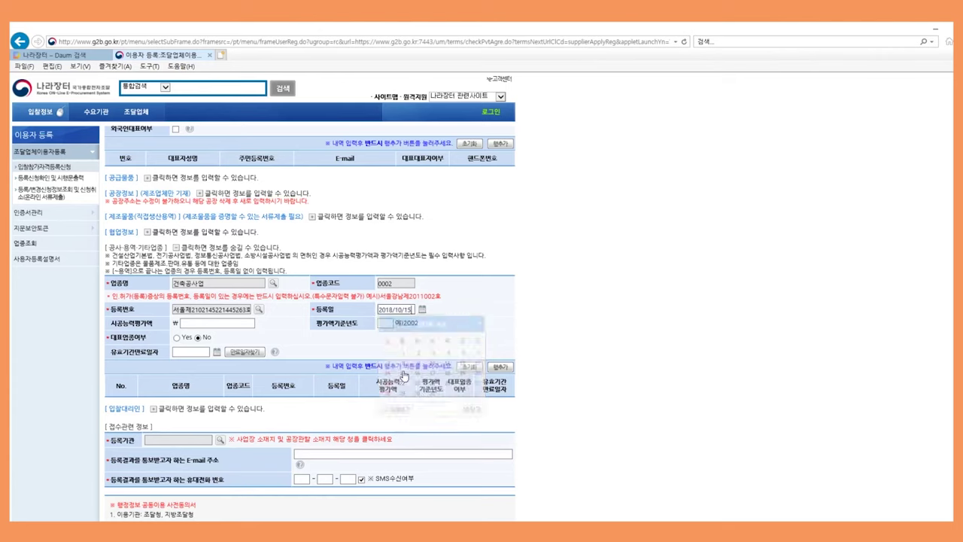
click(214, 324)
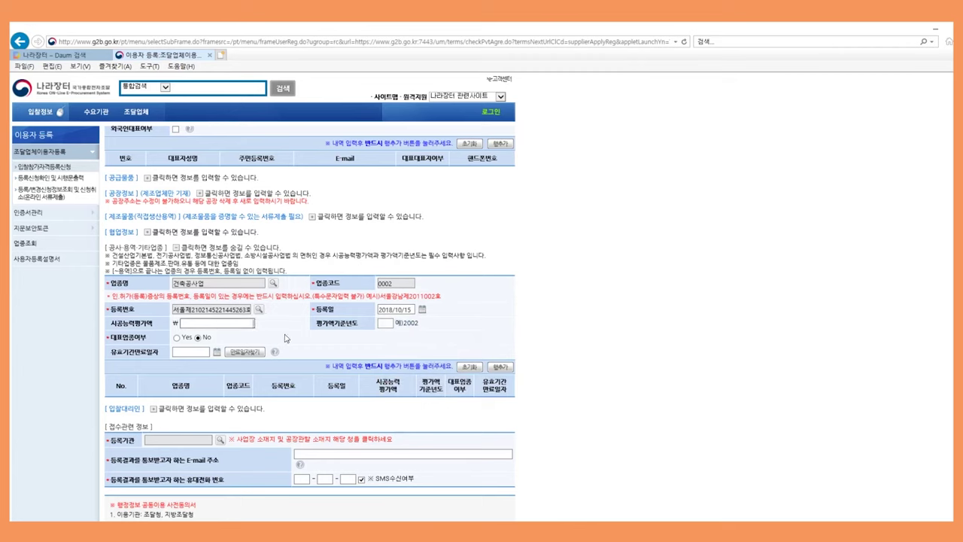
text(500000000)
click(386, 323)
text(2018)
Mark 건축공사업 as the main business type with validity expiry 2020/01/24
click(178, 338)
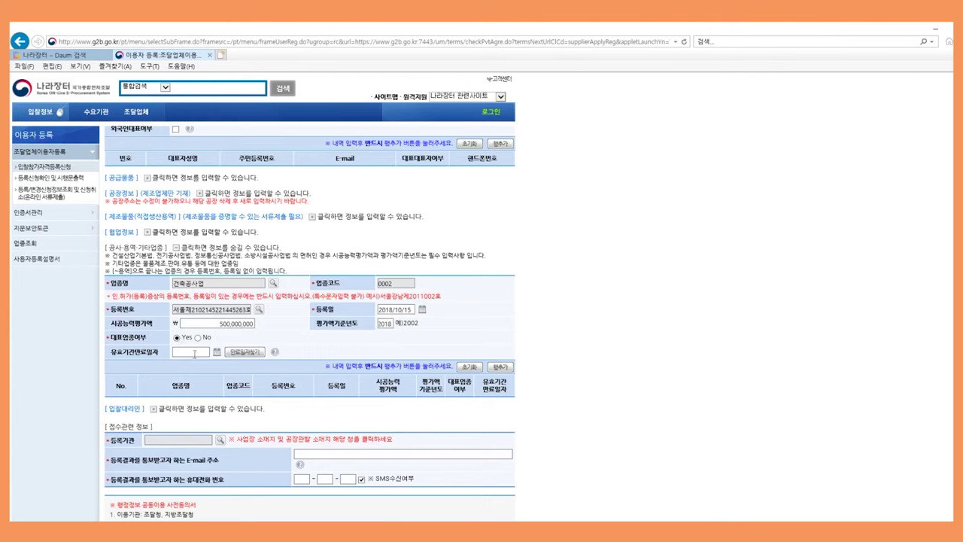
click(197, 353)
click(217, 352)
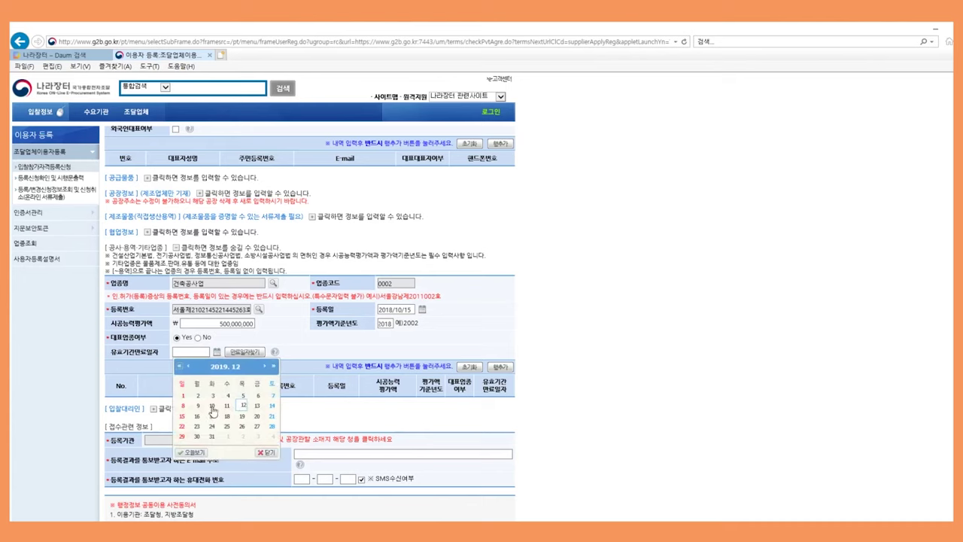
click(264, 367)
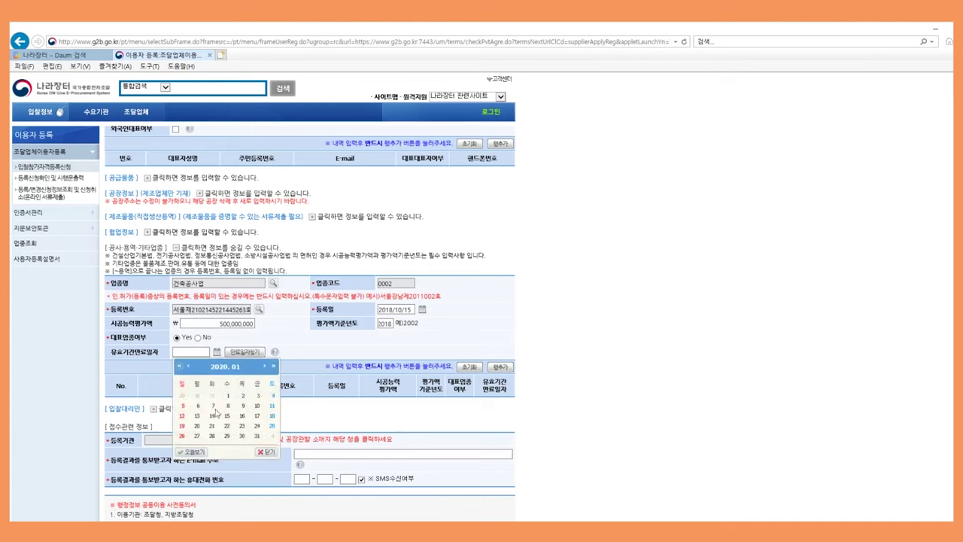
click(256, 426)
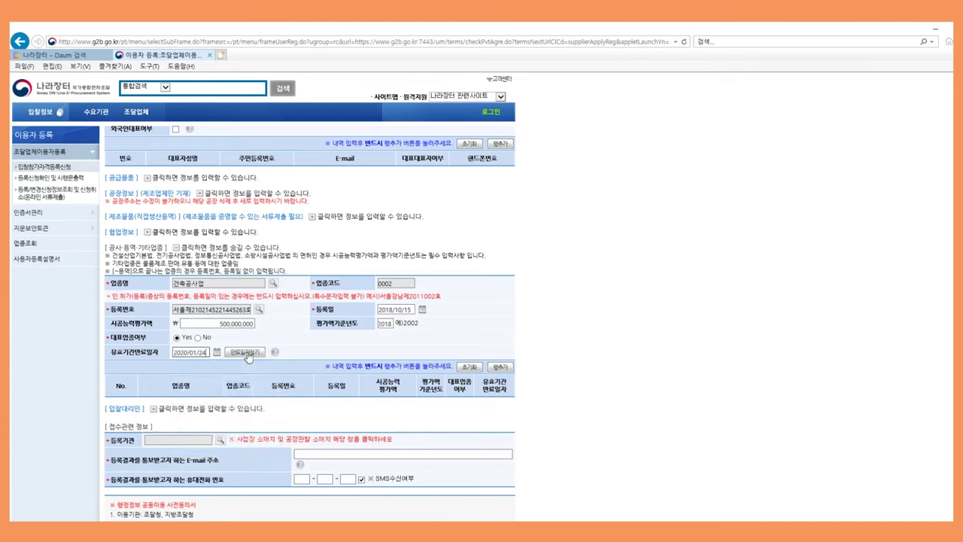
click(248, 354)
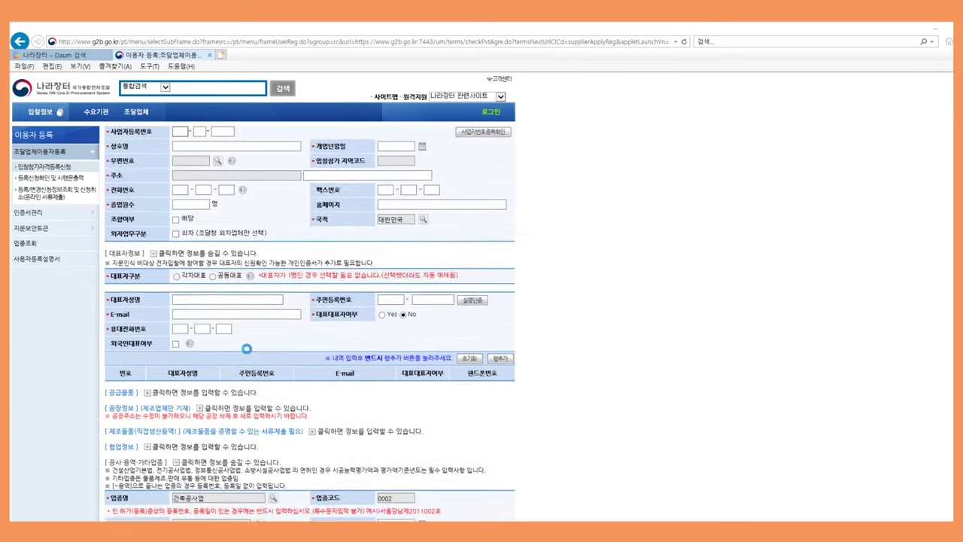
Dismiss the registration-number warning and add the 건축공사업 entry to the business-type table
click(545, 325)
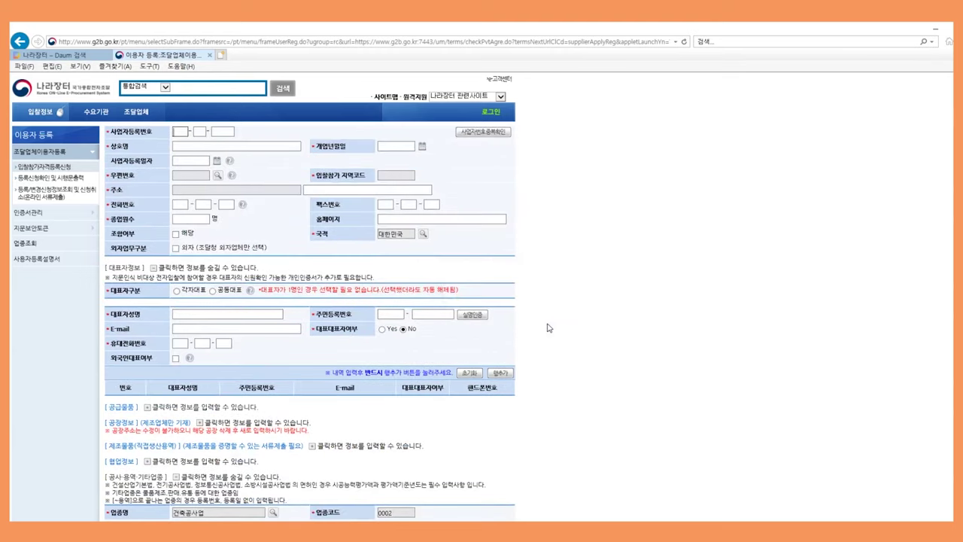
scroll(549, 329, up, 2)
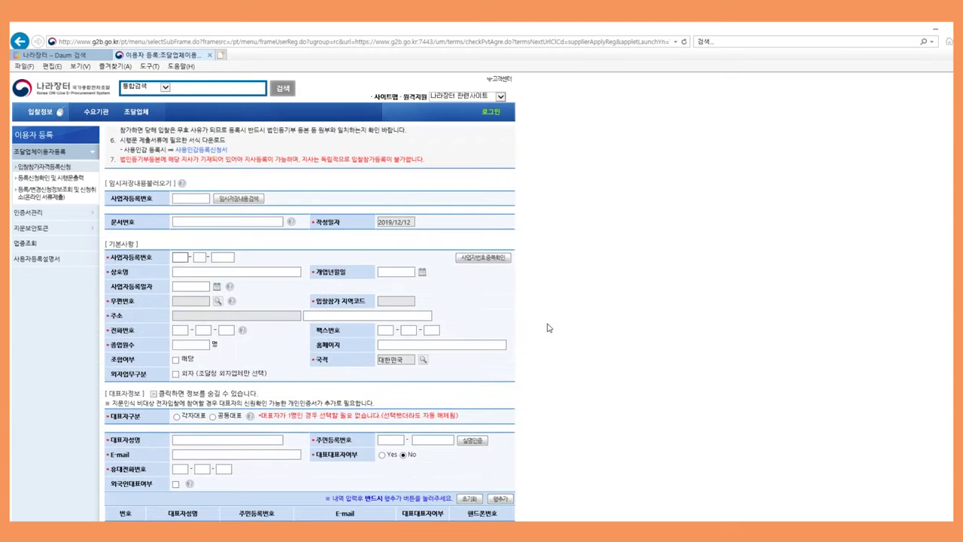
scroll(549, 328, up, 1)
scroll(548, 328, down, 10)
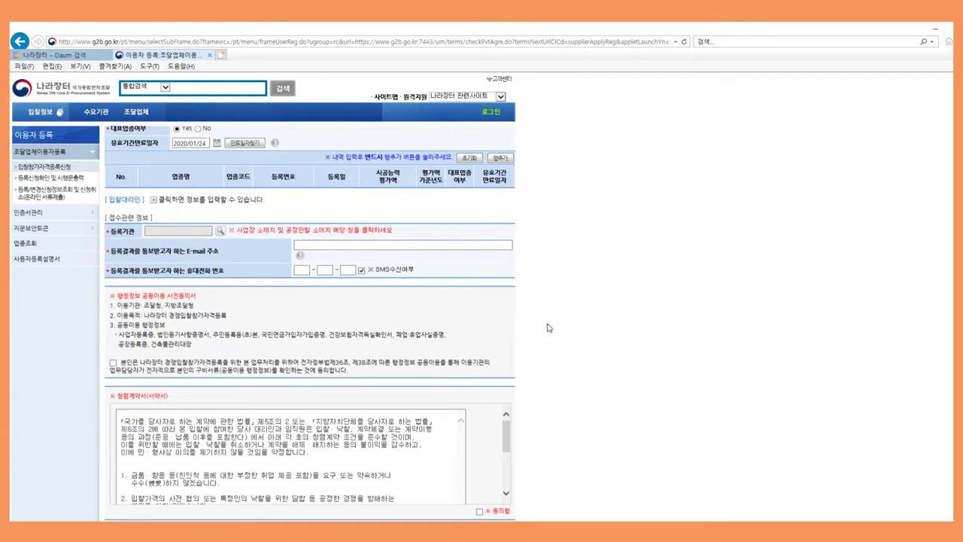
scroll(549, 328, up, 5)
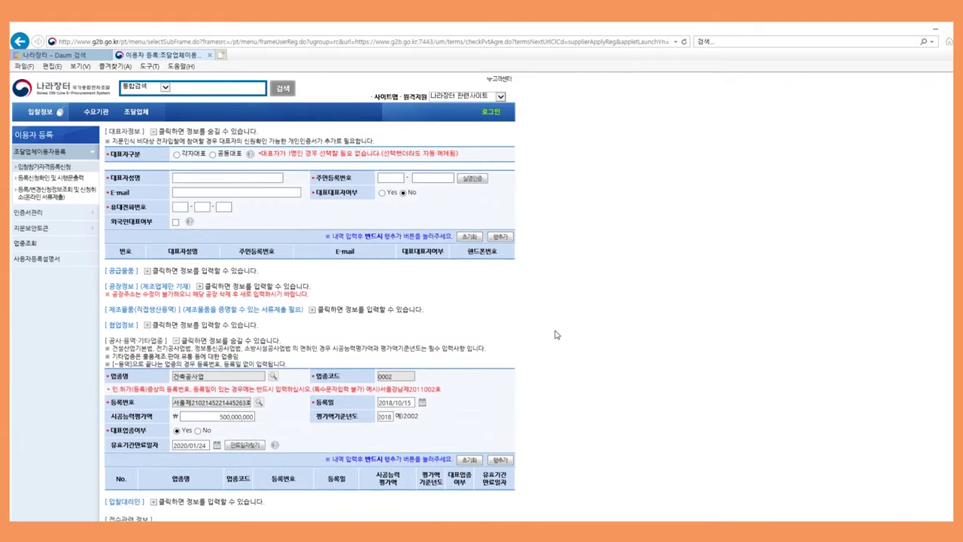
scroll(555, 334, down, 2)
scroll(560, 336, up, 1)
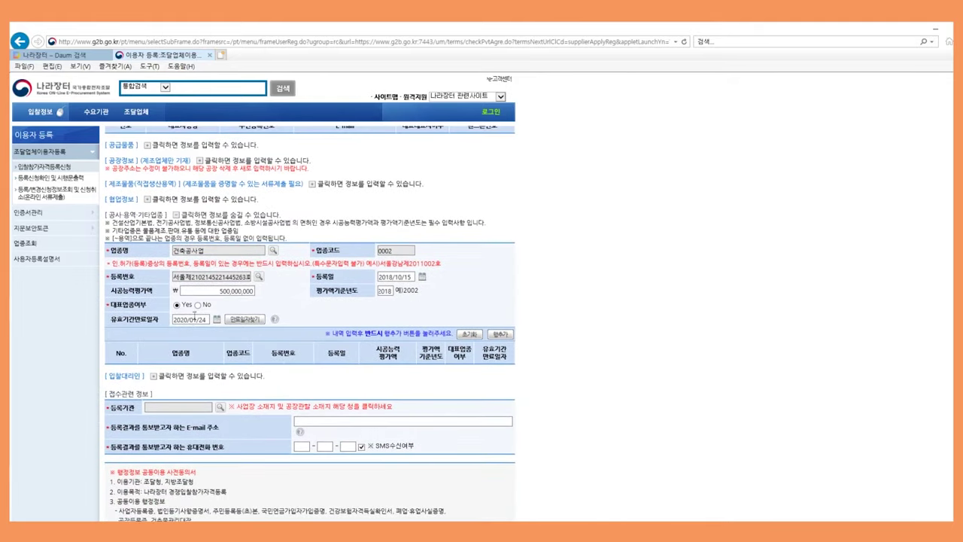
click(501, 334)
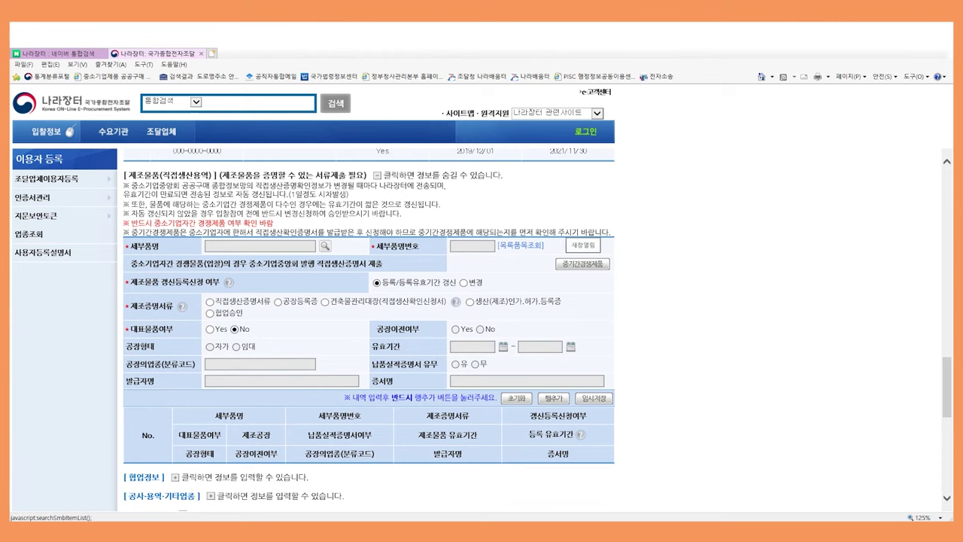
click(521, 245)
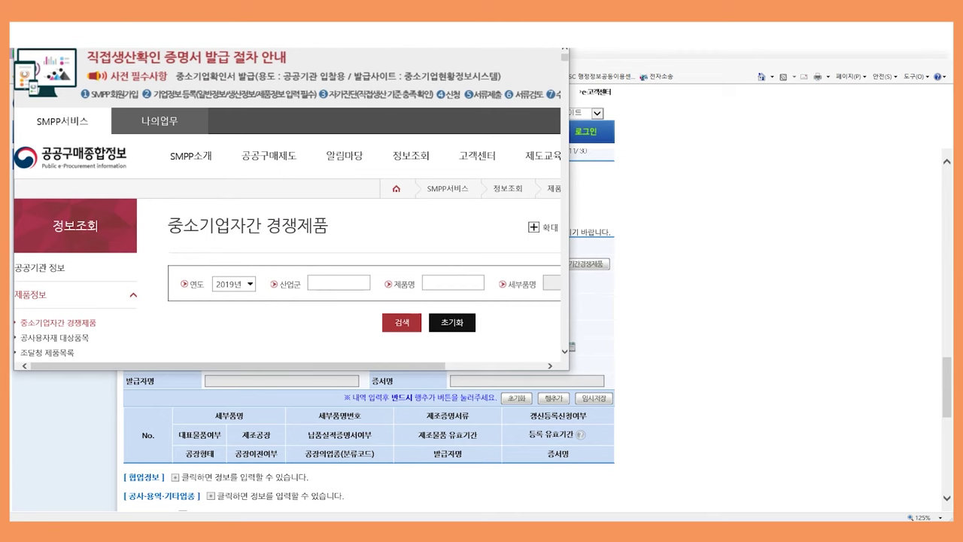
drag(570, 371, 712, 511)
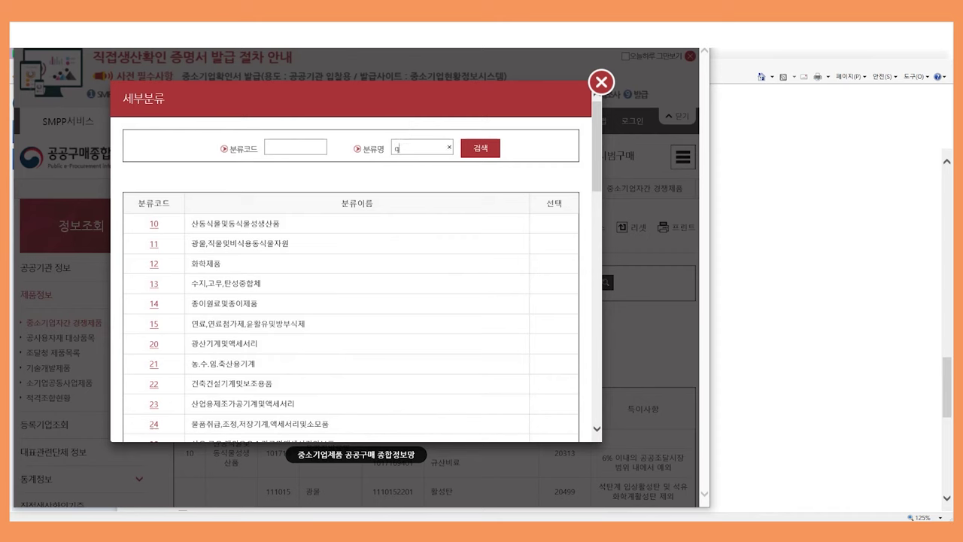
text(비료)
key(Return)
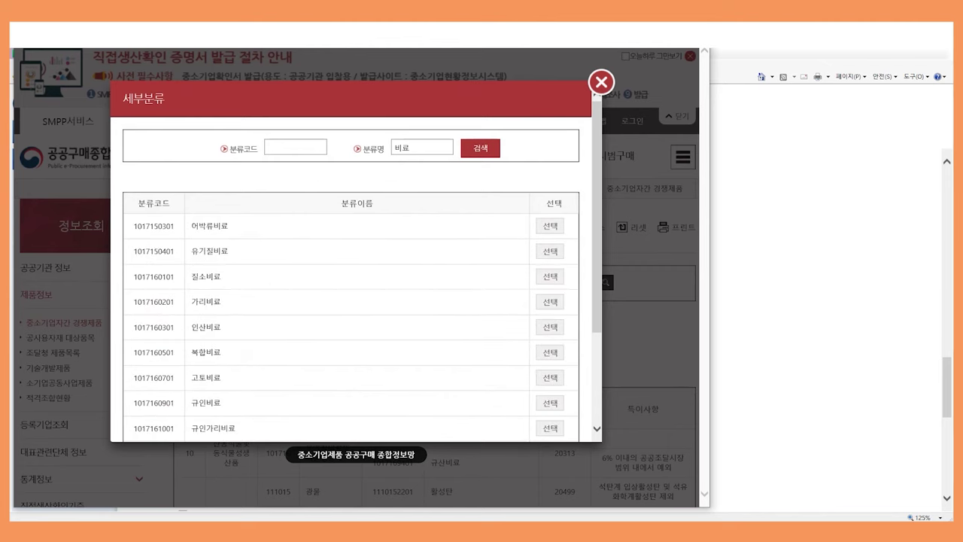
scroll(357, 264, down, 3)
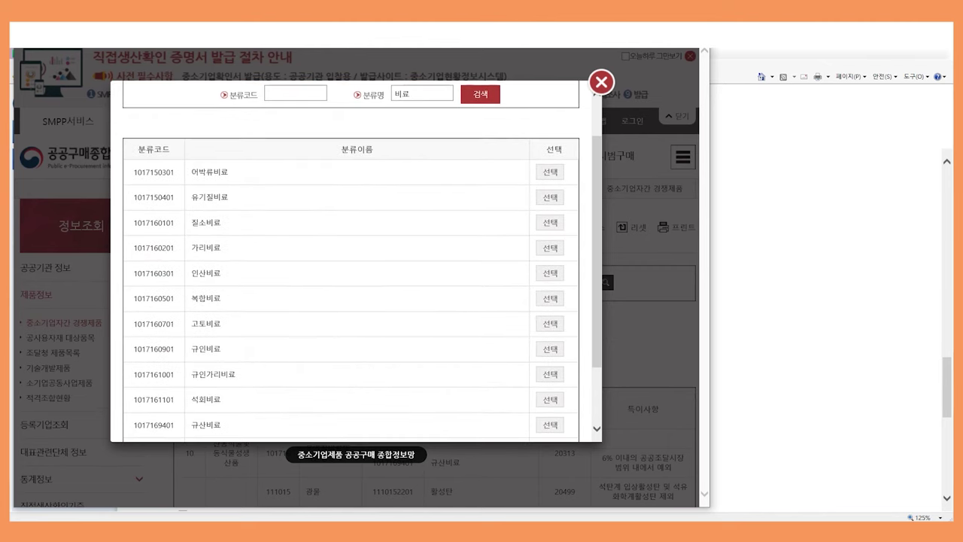
scroll(356, 264, down, 1)
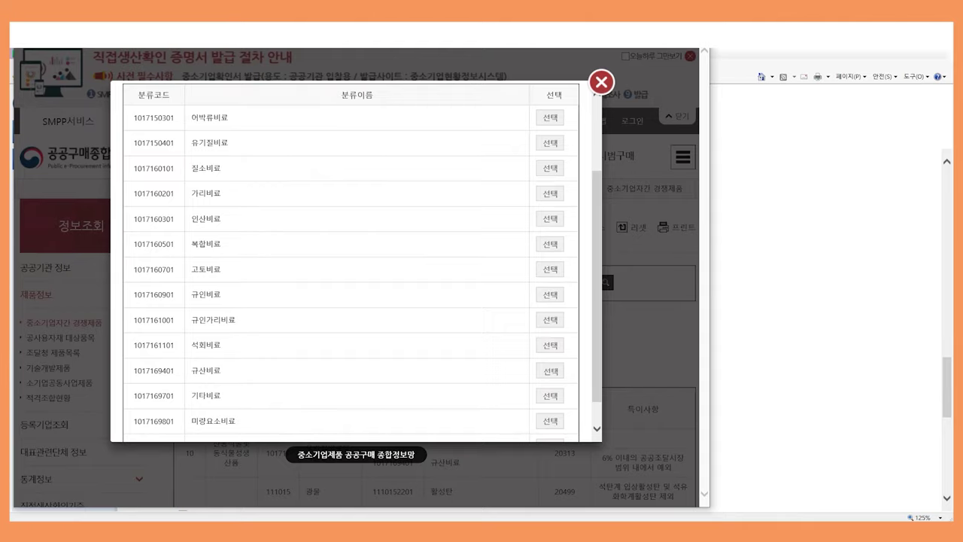
click(550, 371)
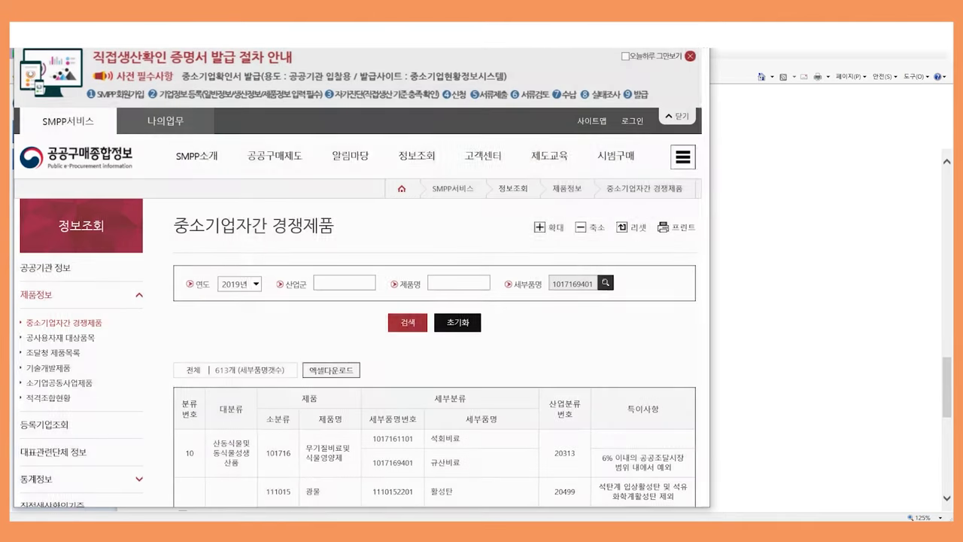
click(407, 322)
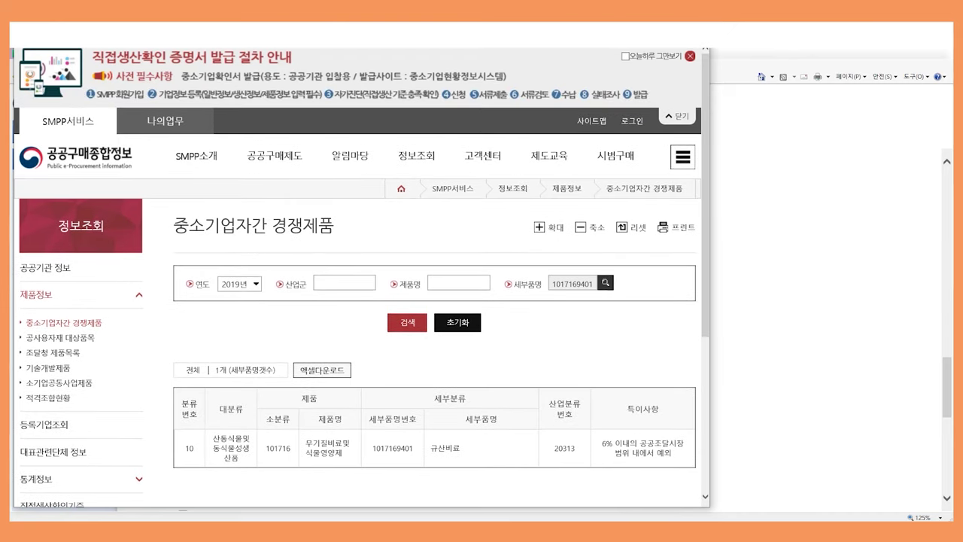
key(alt+F4)
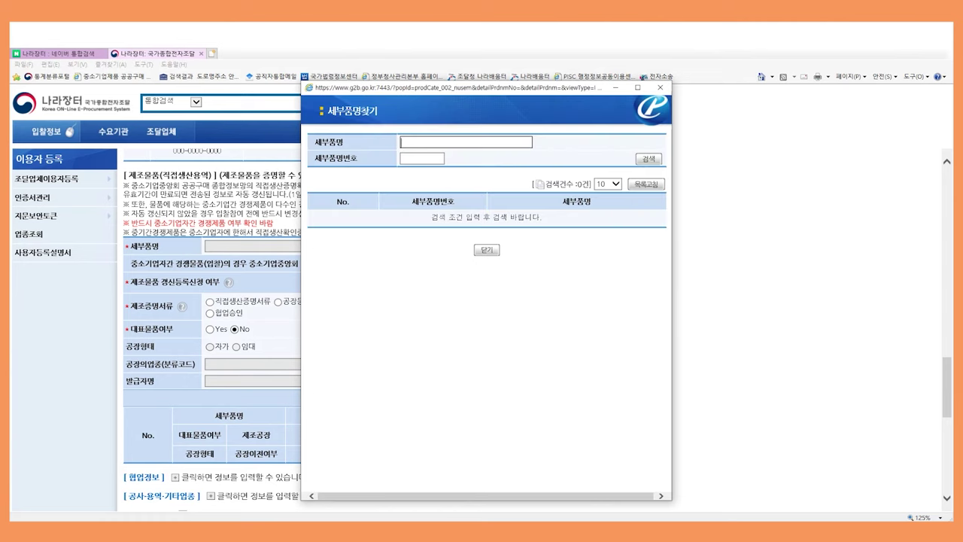
Select item 규산비료 with a direct-production certificate valid 2019/12/01–2021/11/30
text(ㄱ)
text(산비료)
key(Return)
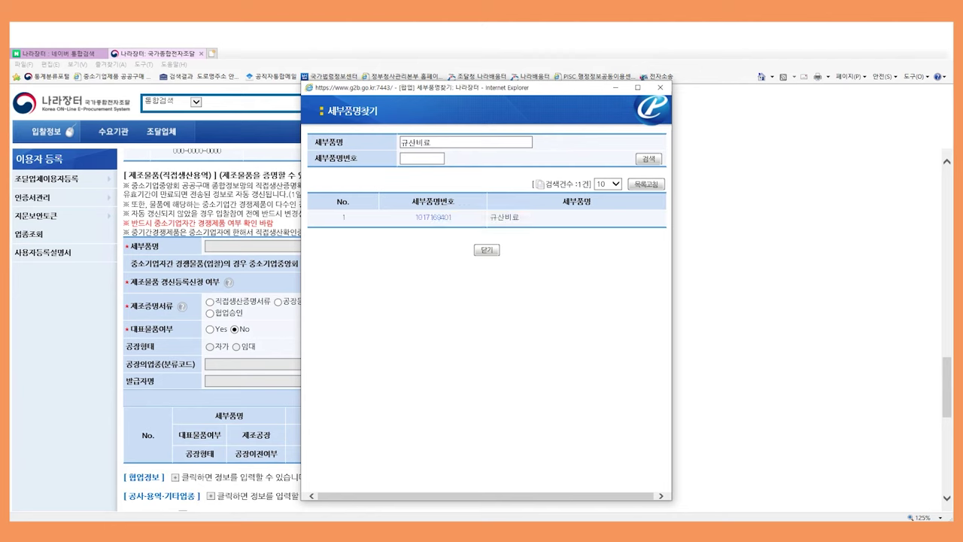
click(434, 217)
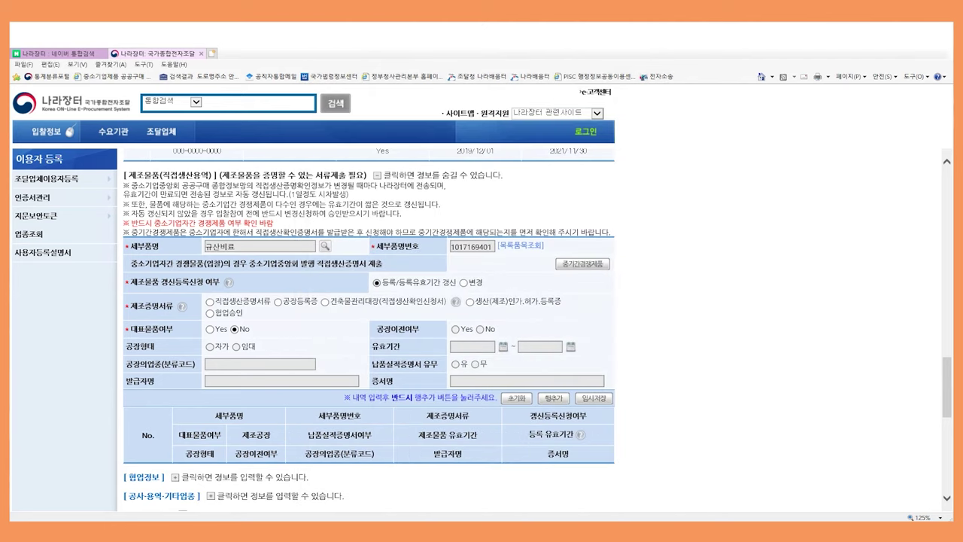
click(210, 301)
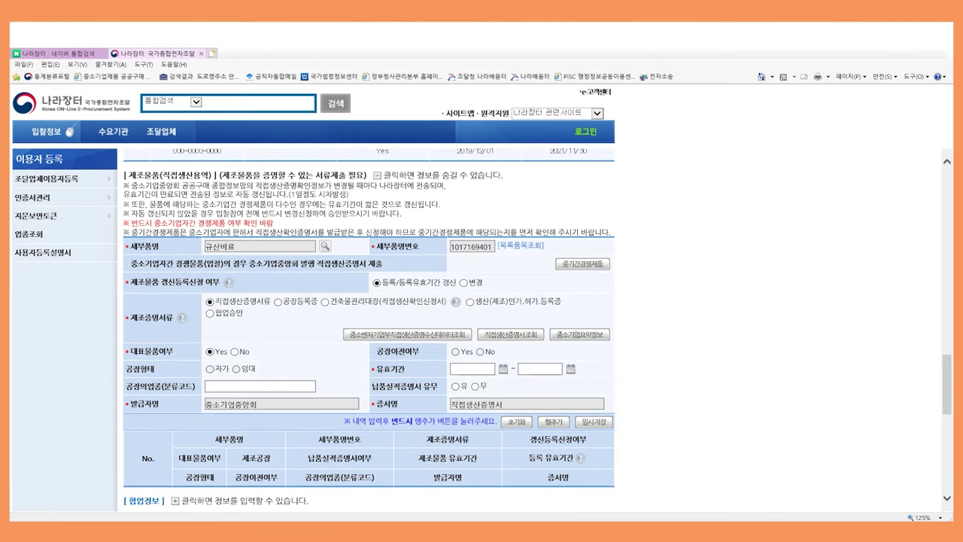
click(504, 369)
click(463, 421)
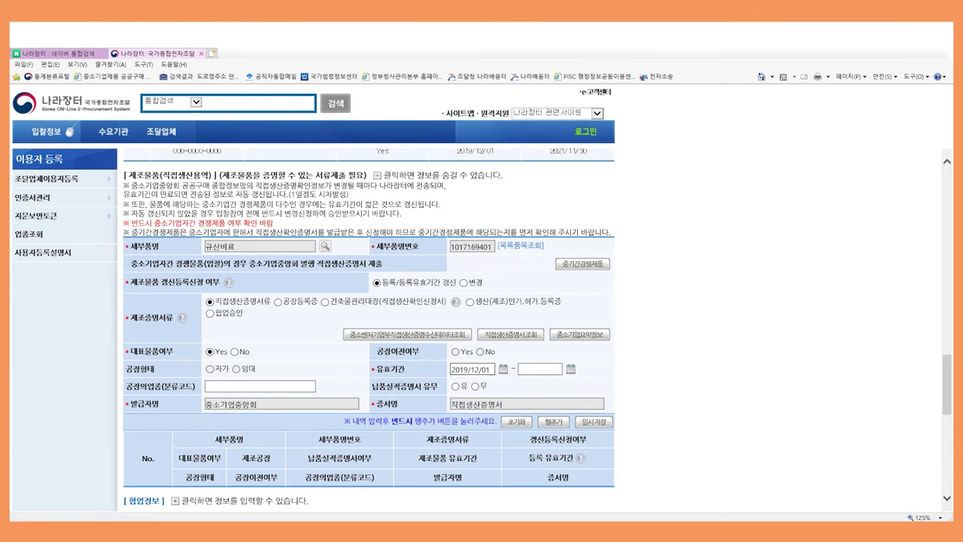
click(571, 369)
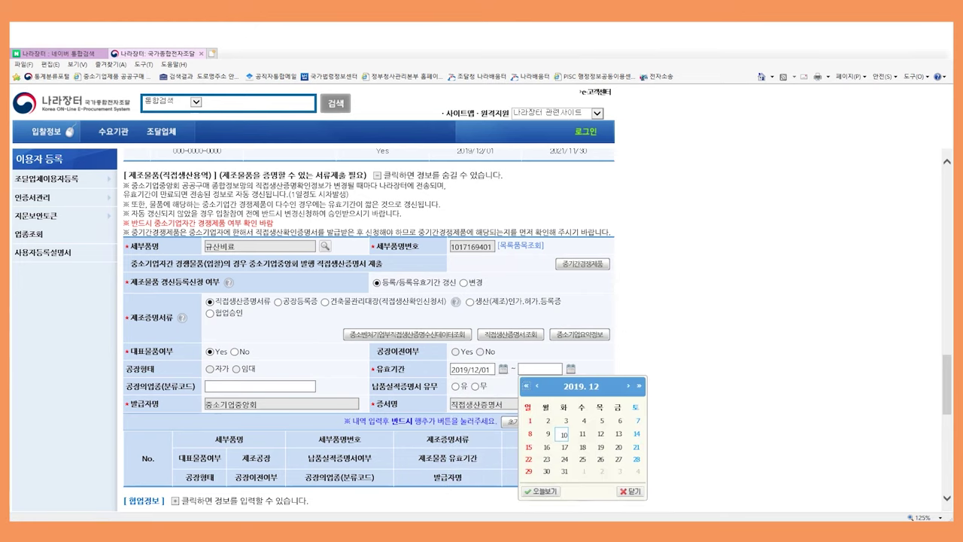
click(639, 386)
click(639, 387)
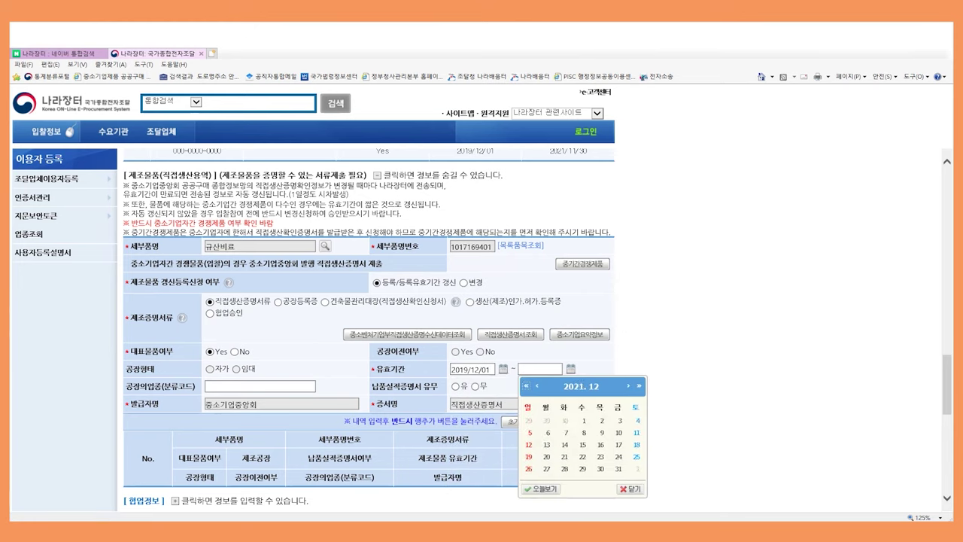
click(537, 386)
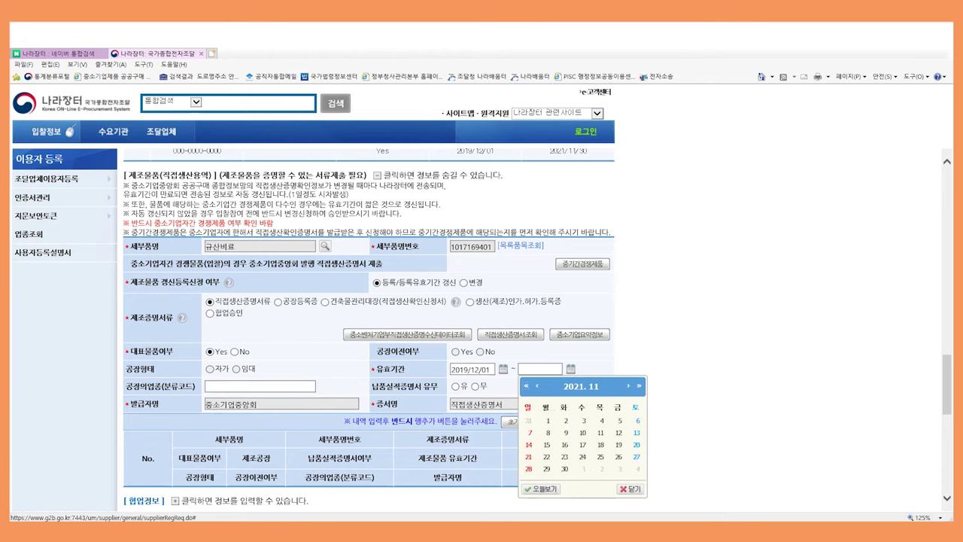
click(564, 469)
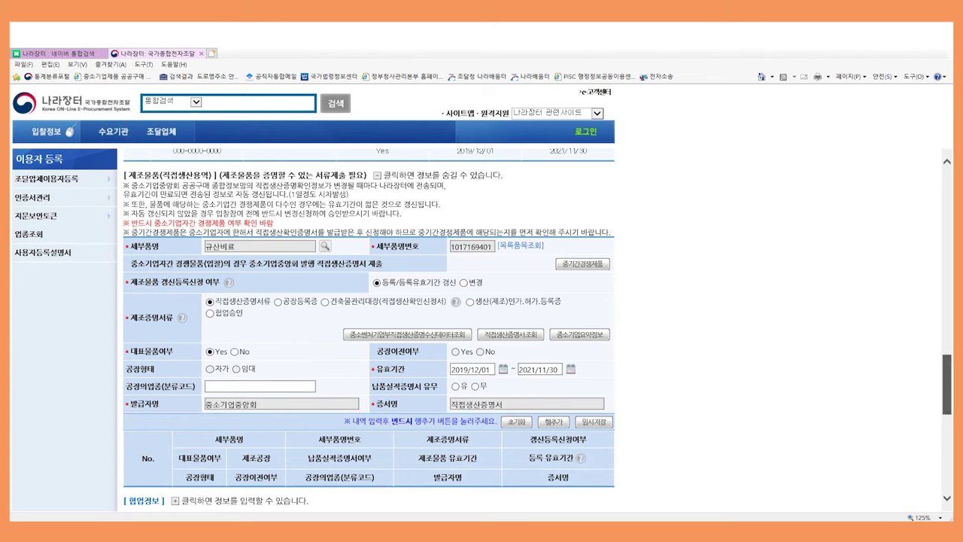
Enter factory industry code 26123, choose no delivery record, and add the product row
scroll(538, 329, down, 1)
click(260, 359)
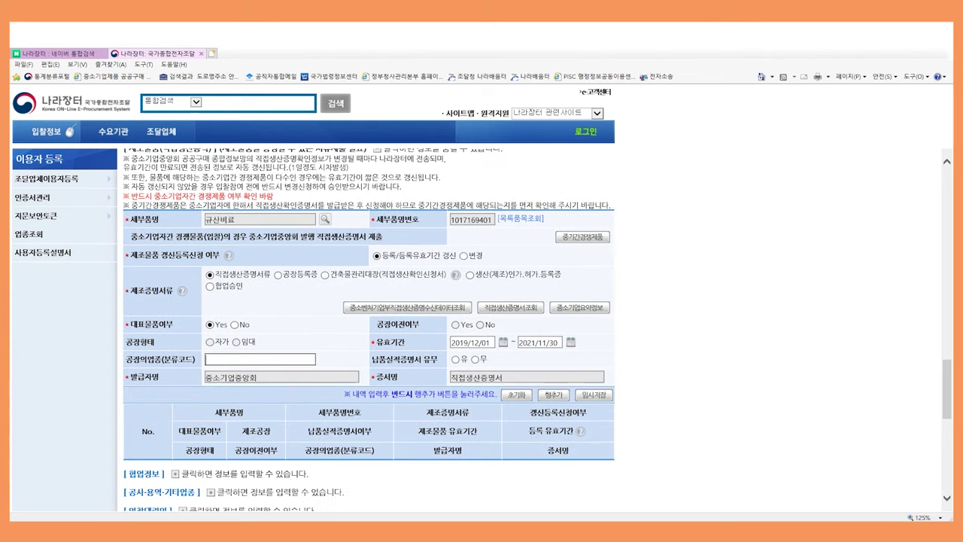
text(26123)
key(Tab)
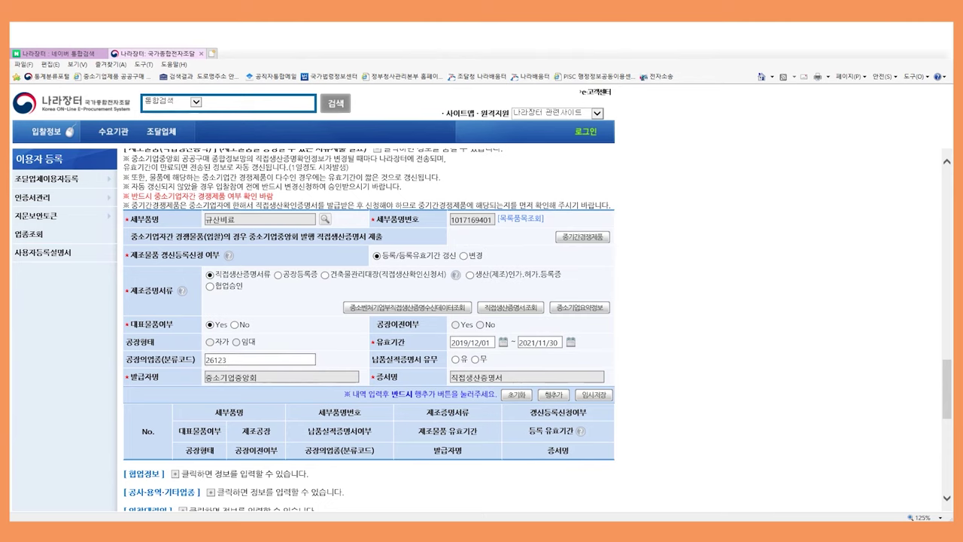
click(475, 359)
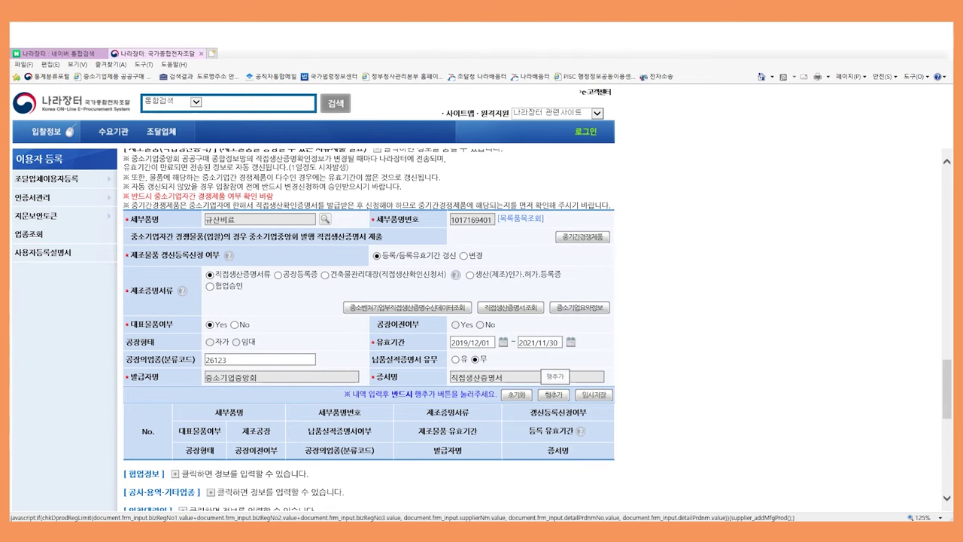
click(554, 395)
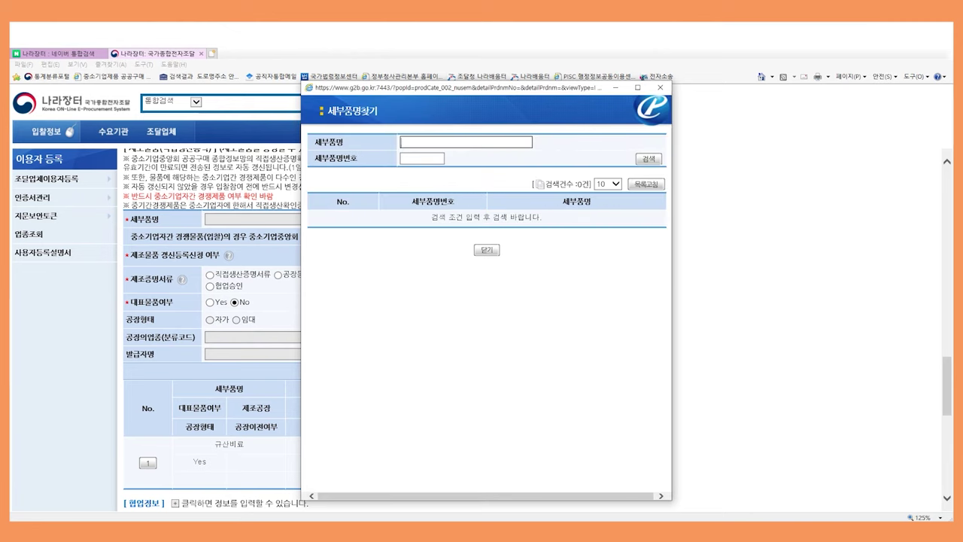
text(무선)
key(Return)
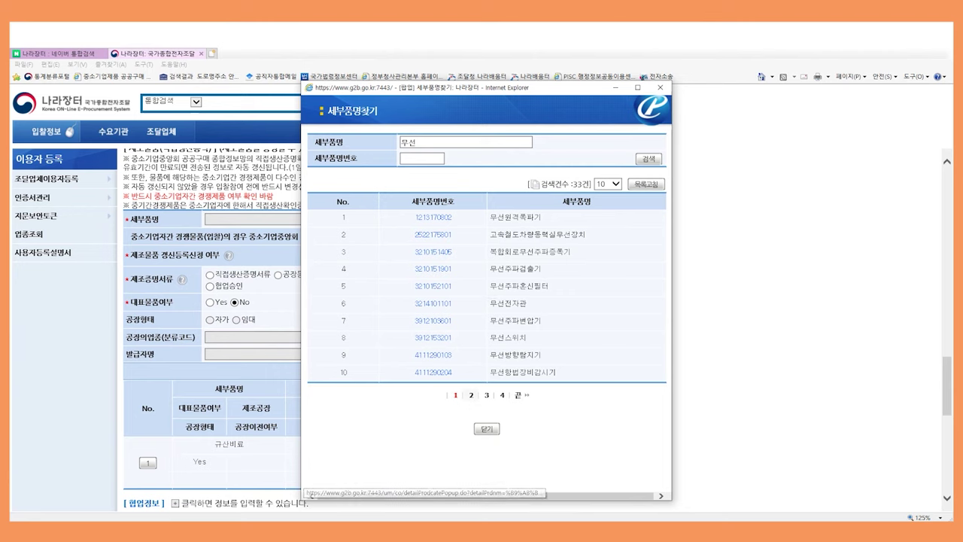
click(471, 395)
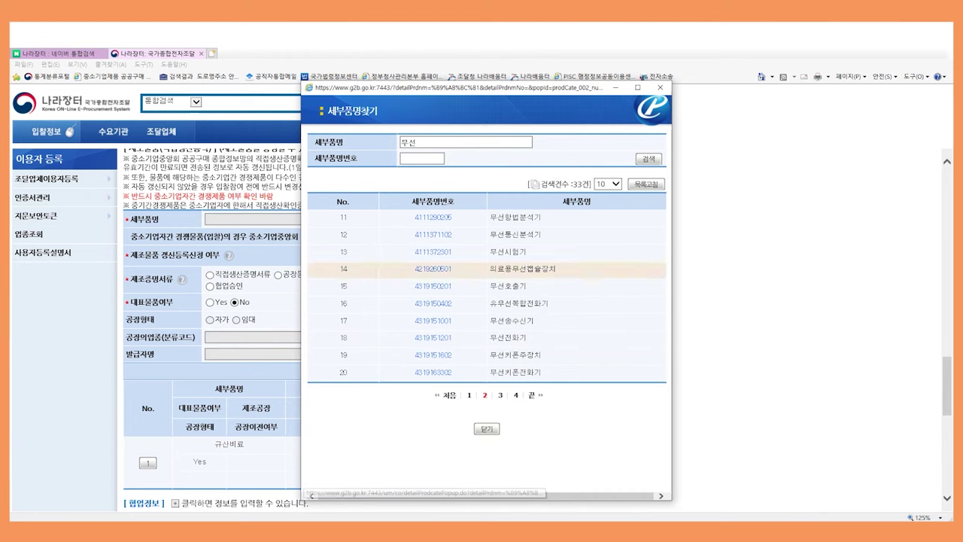
double_click(410, 143)
text(마)
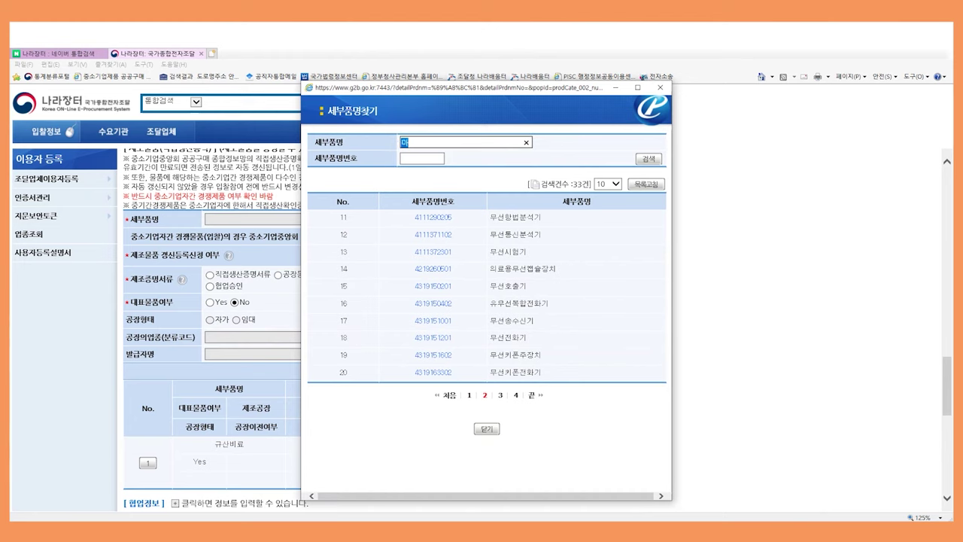
text(을)
key(Return)
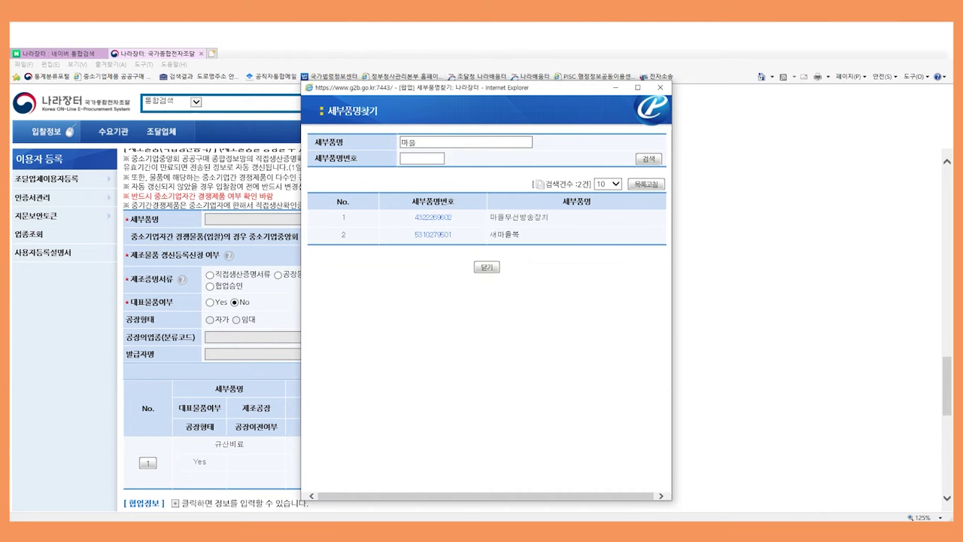
click(434, 218)
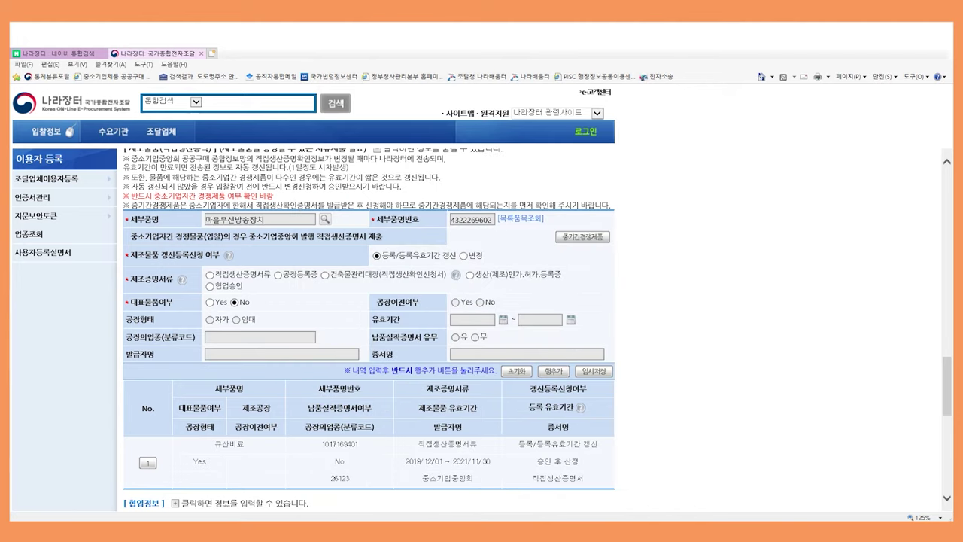
Choose the factory registration certificate, leased factory, validity 2019/12/01 to 2021/11/30
click(277, 275)
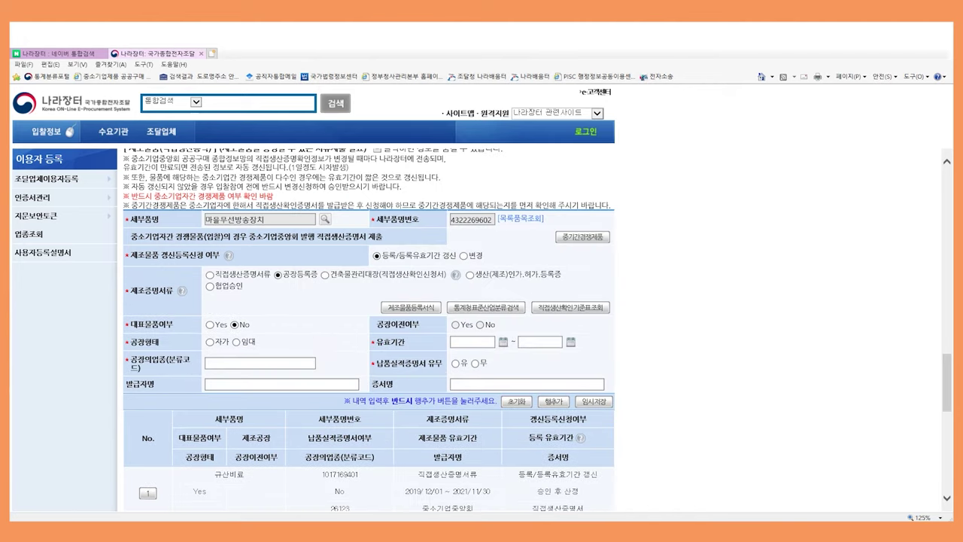
click(236, 342)
click(503, 342)
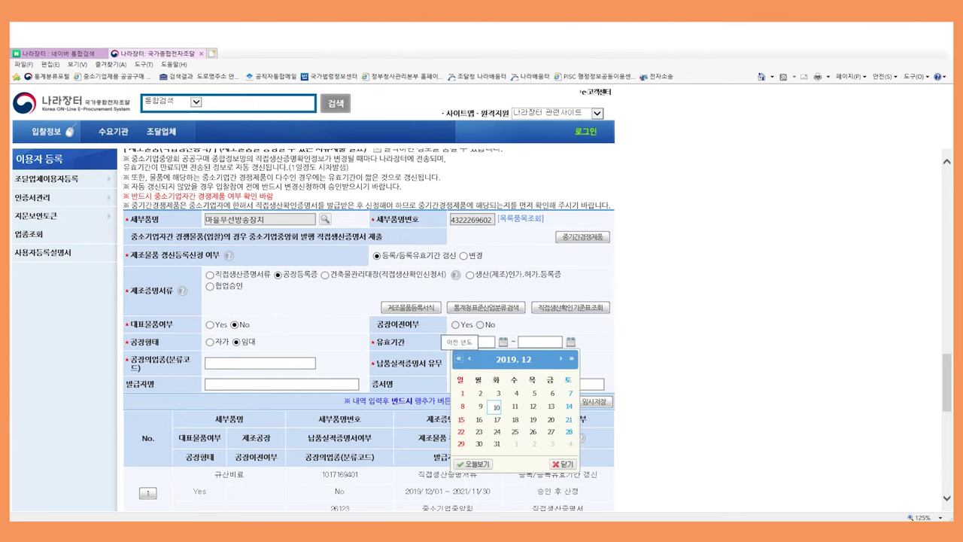
click(462, 393)
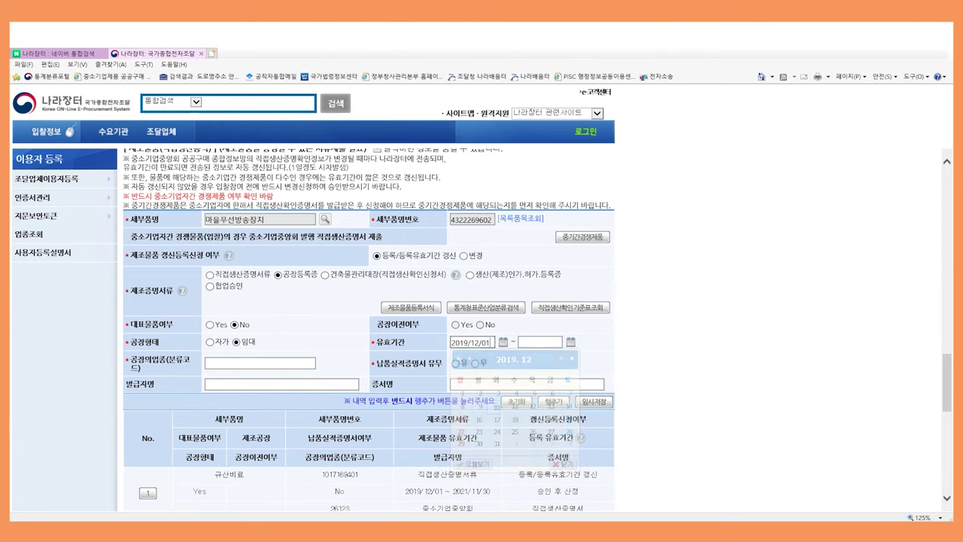
click(570, 342)
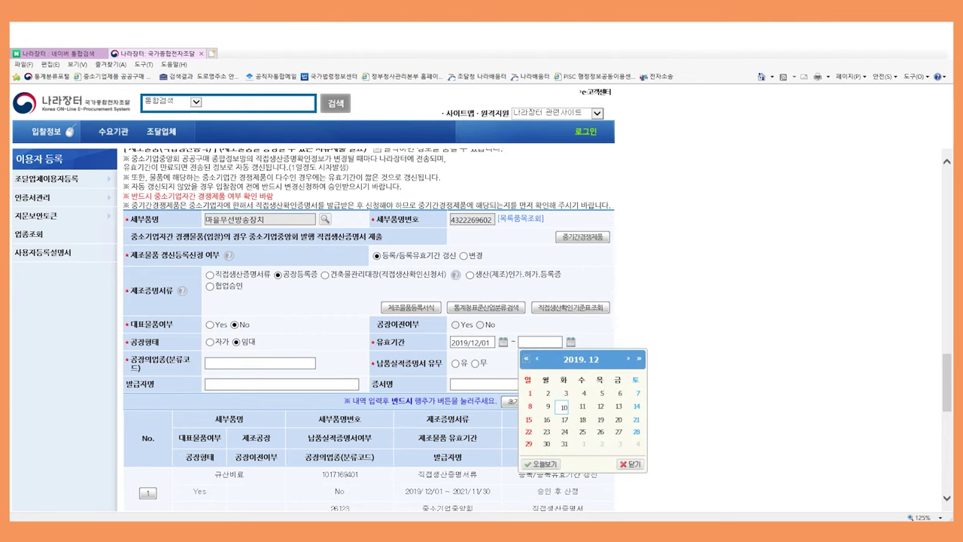
click(639, 359)
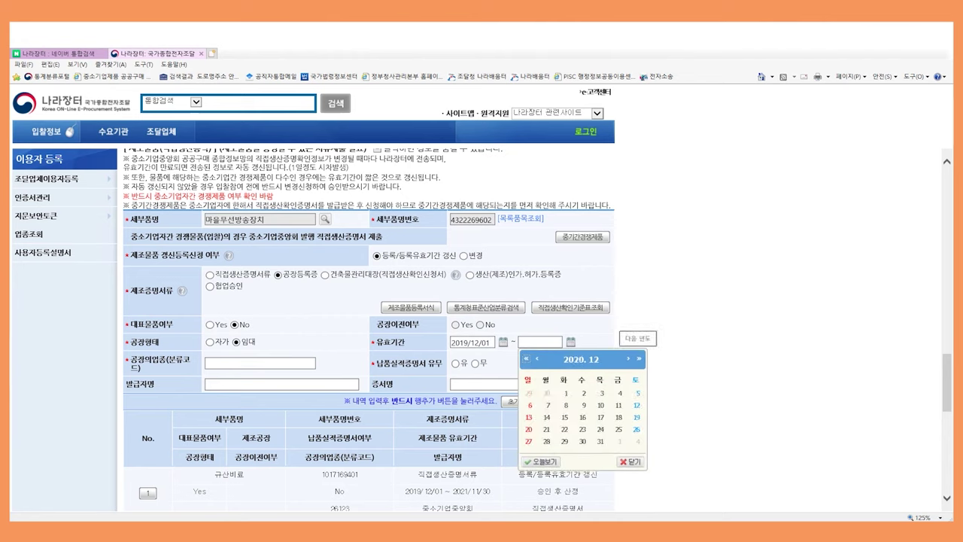
click(639, 359)
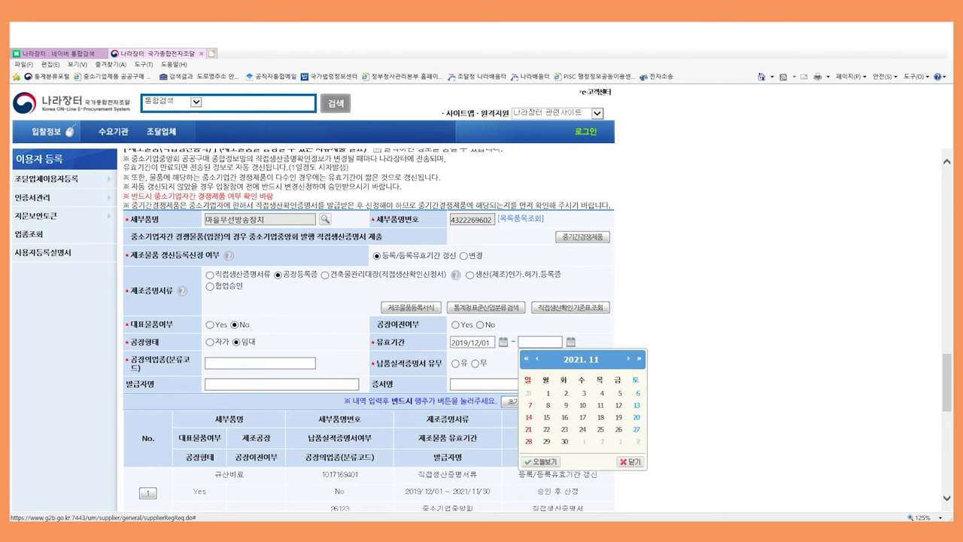
click(565, 393)
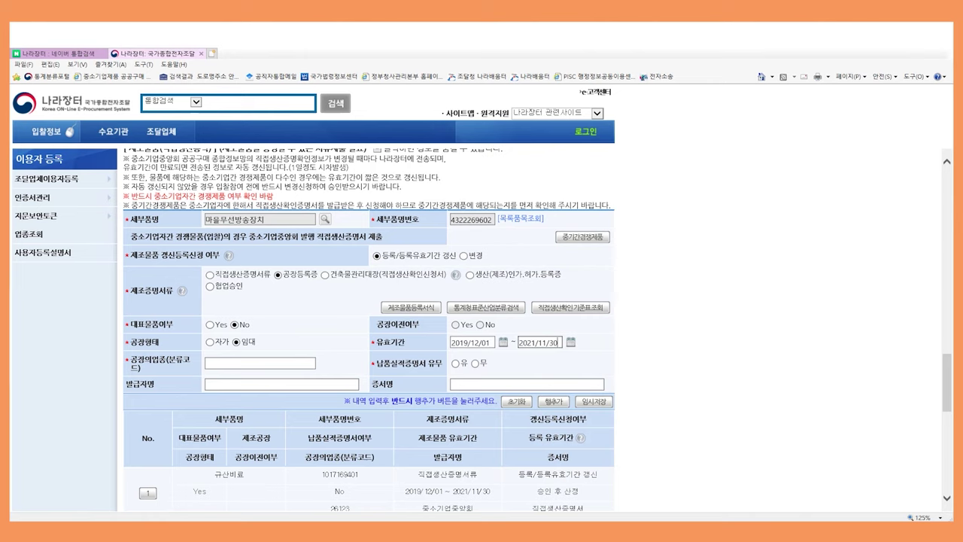
Enter industry code 21421, delivery record 유, issuer 대전광역시장, certificate 공장등록증명서, and add the row
click(259, 363)
text(21421)
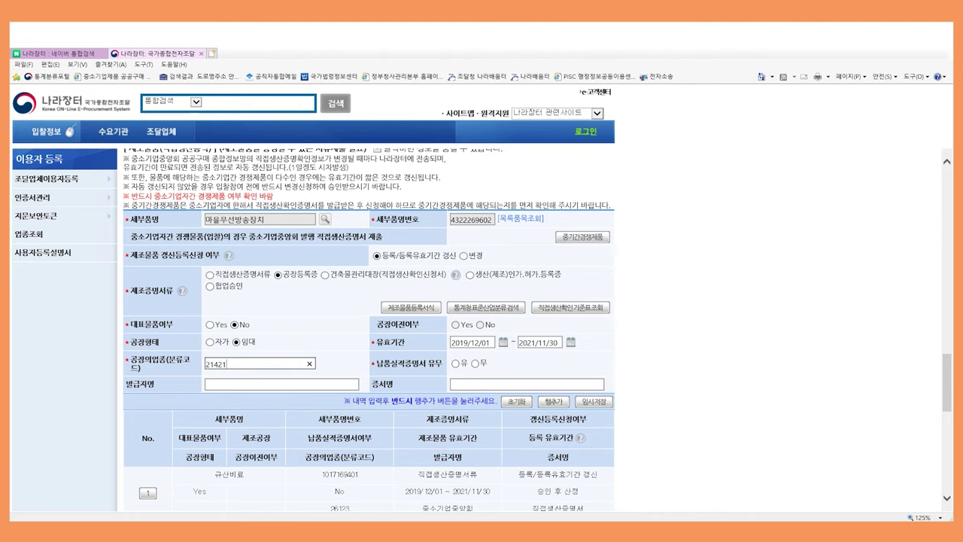
click(455, 363)
click(283, 384)
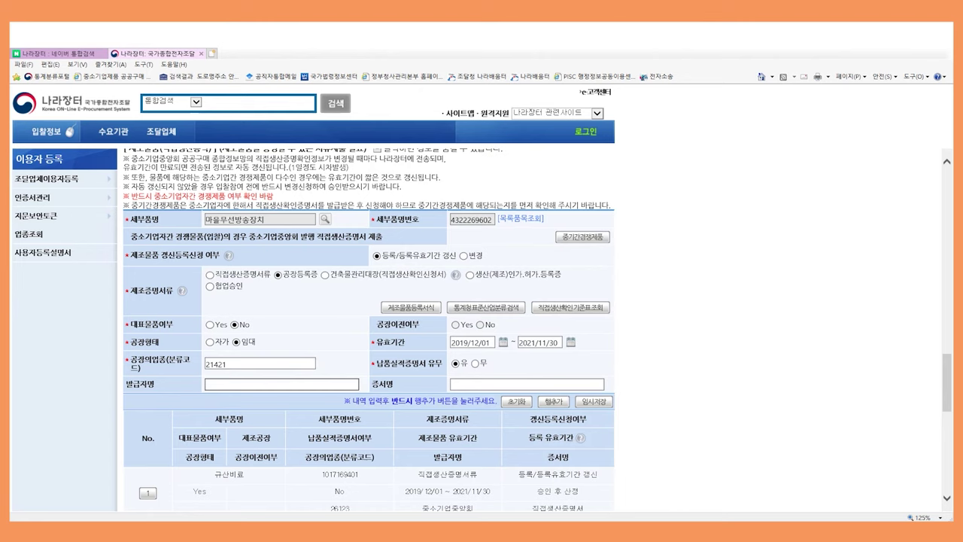
text(대전고ㅏㅇㅇㅕㄱ시장)
key(Tab)
text(공ㅈ)
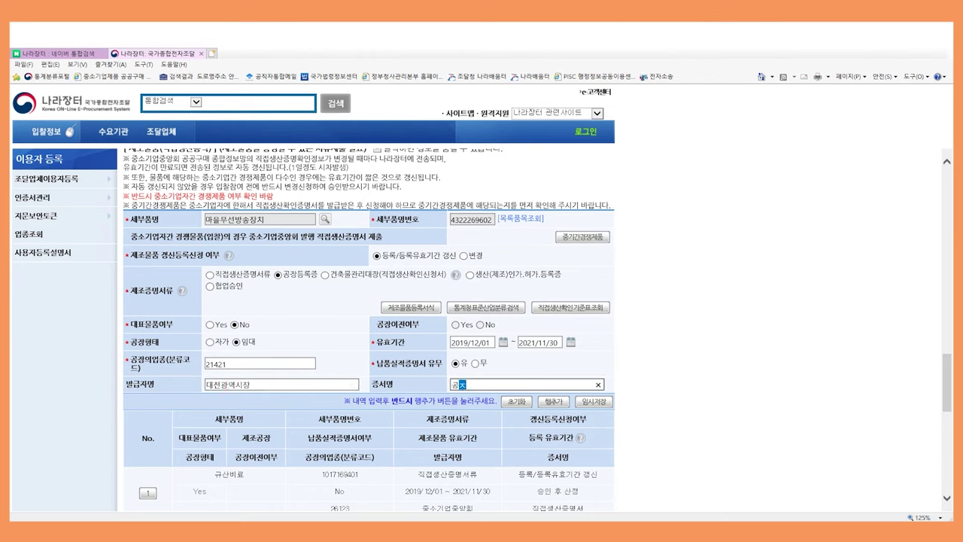
text(ㅏㅇ등록증ㅁㅕㅇㅅ)
key(Return)
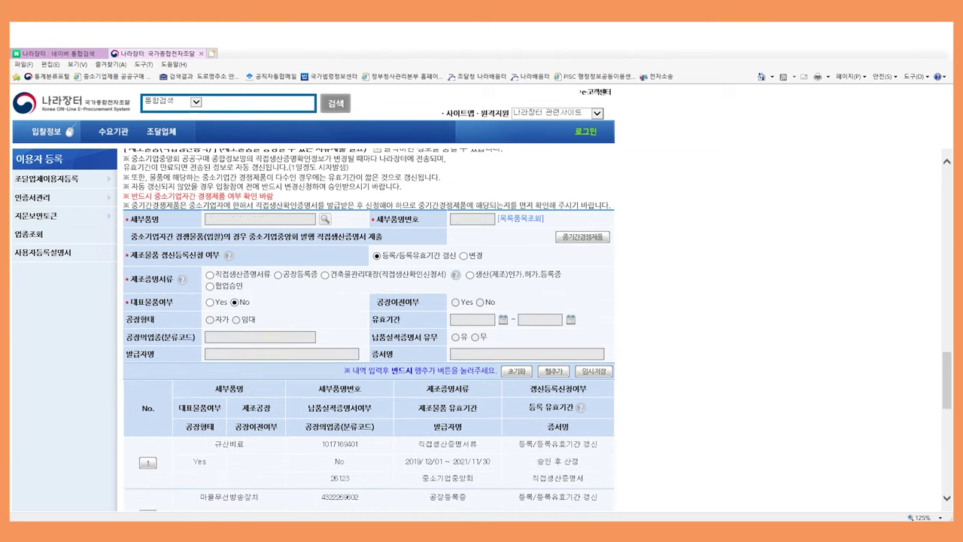
Scroll down the registration form to the 접수관련 정보 section
scroll(537, 329, down, 2)
scroll(538, 328, down, 2)
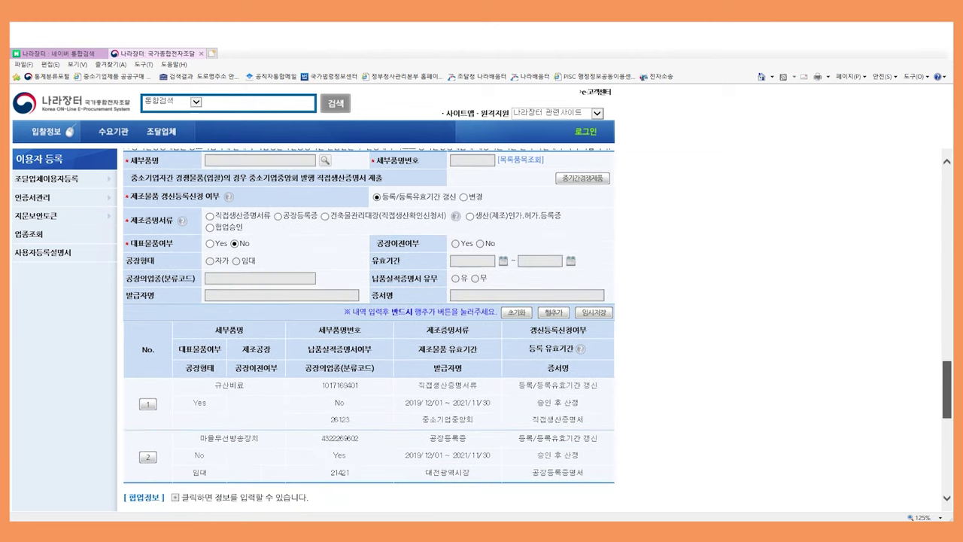
scroll(369, 328, up, 2)
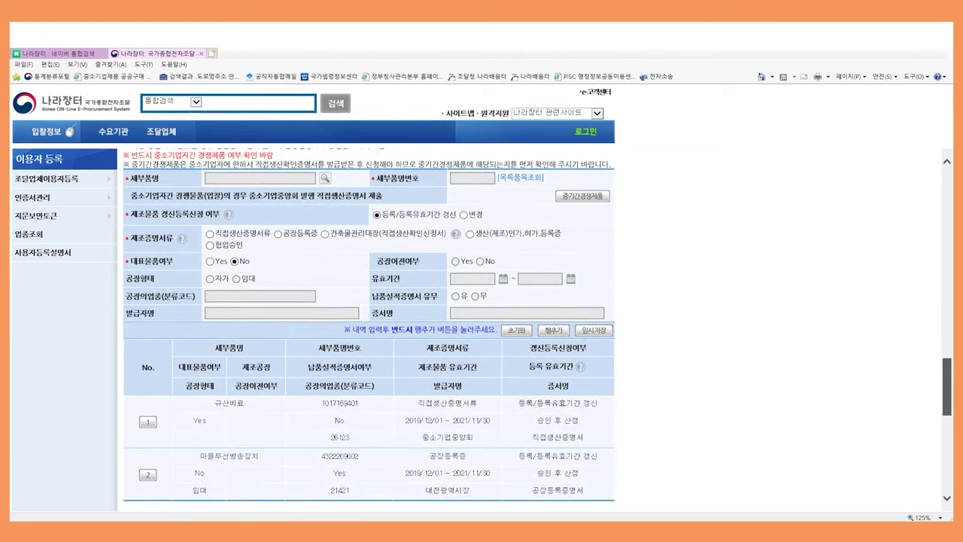
scroll(369, 328, down, 1)
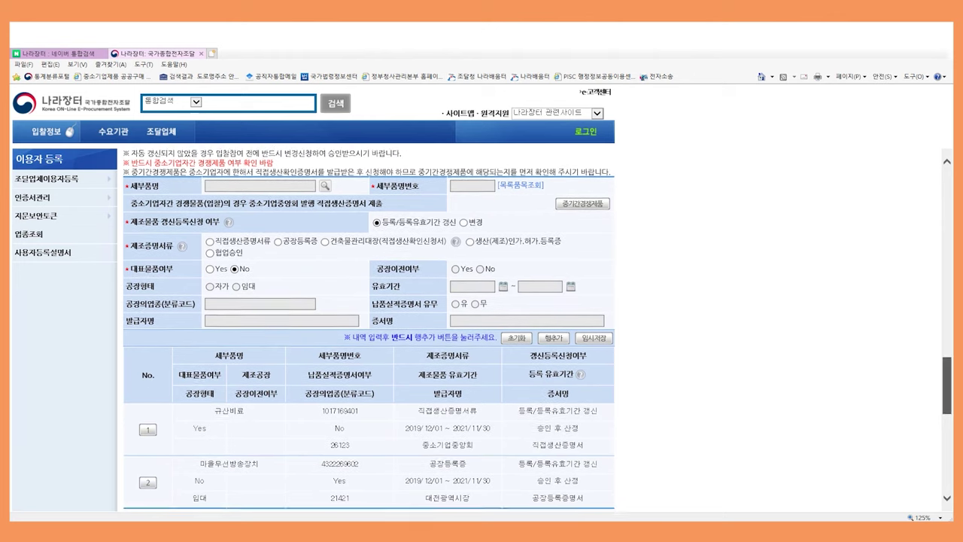
scroll(369, 328, down, 2)
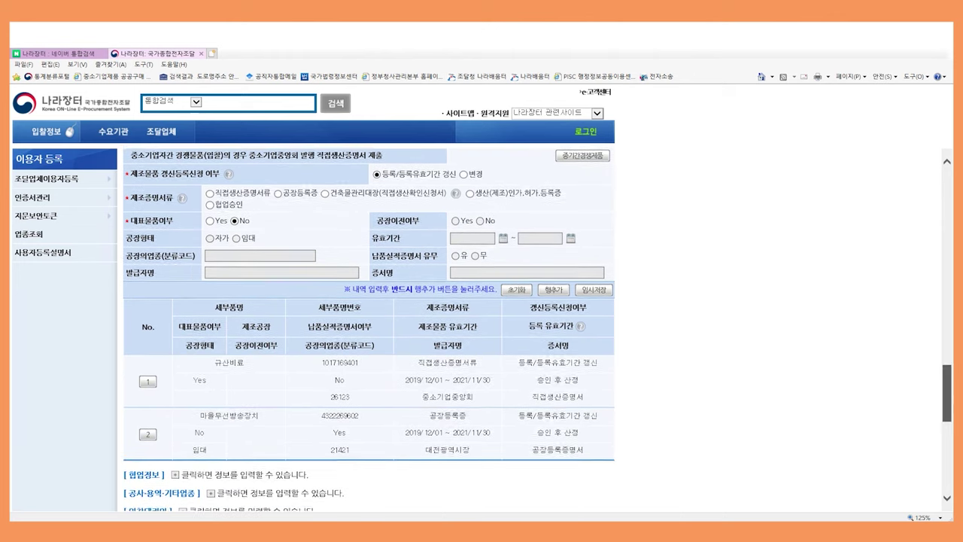
scroll(369, 329, down, 2)
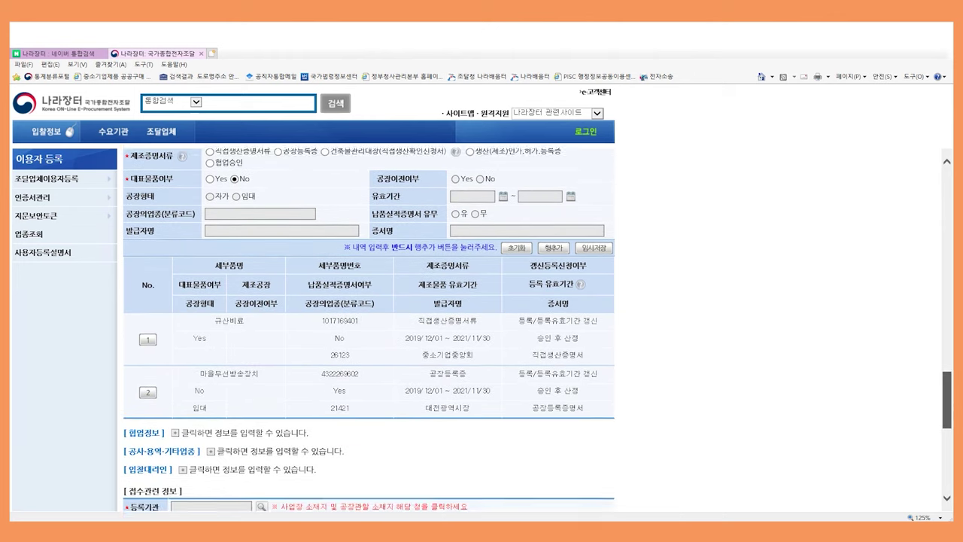
scroll(368, 328, down, 2)
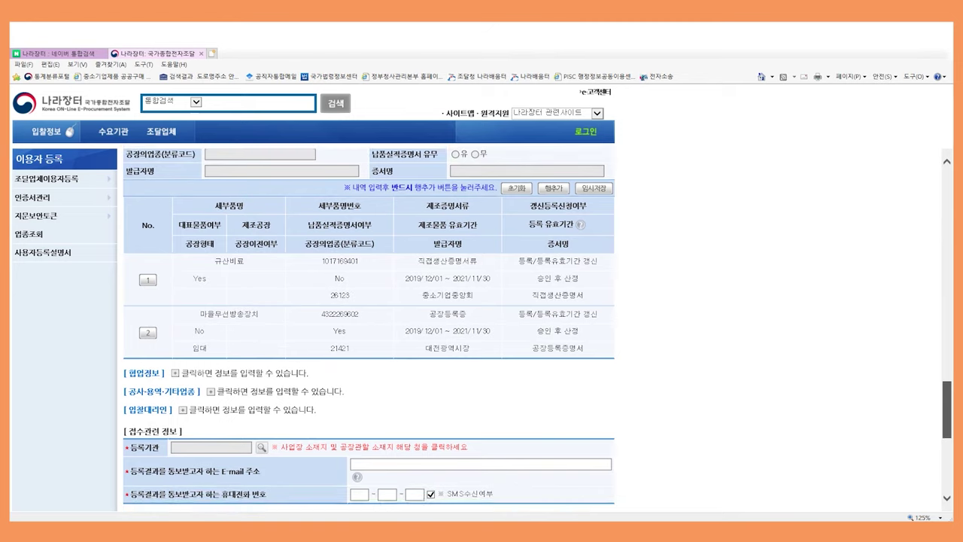
scroll(369, 328, down, 2)
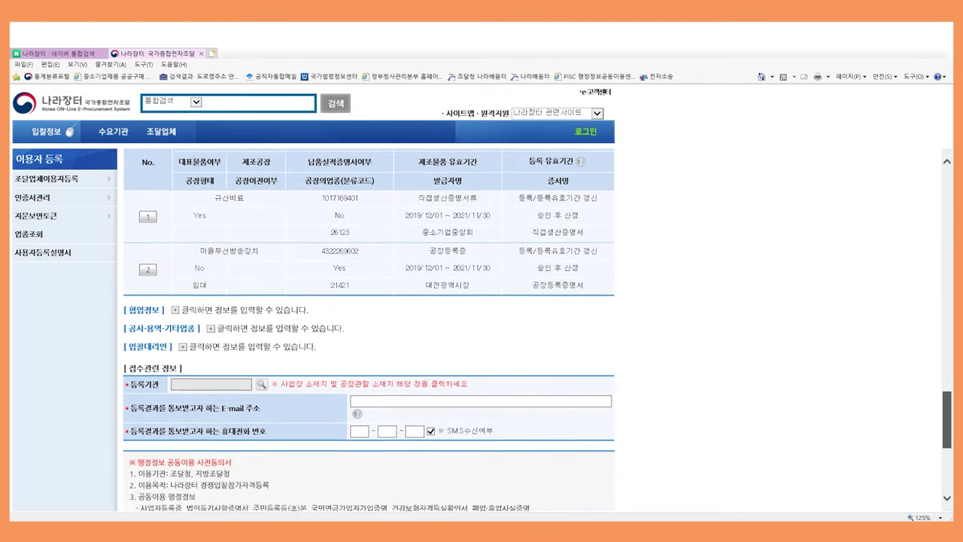
scroll(369, 328, down, 2)
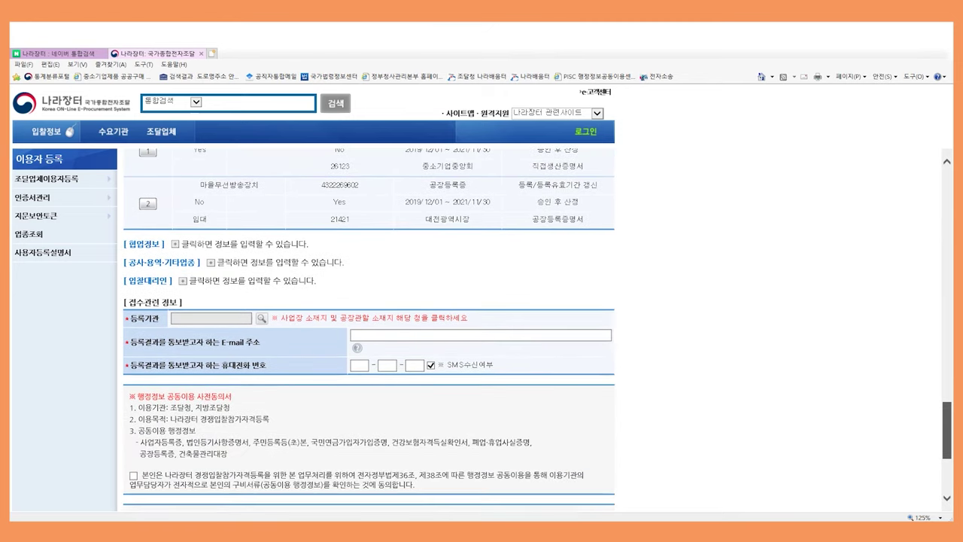
scroll(369, 329, down, 2)
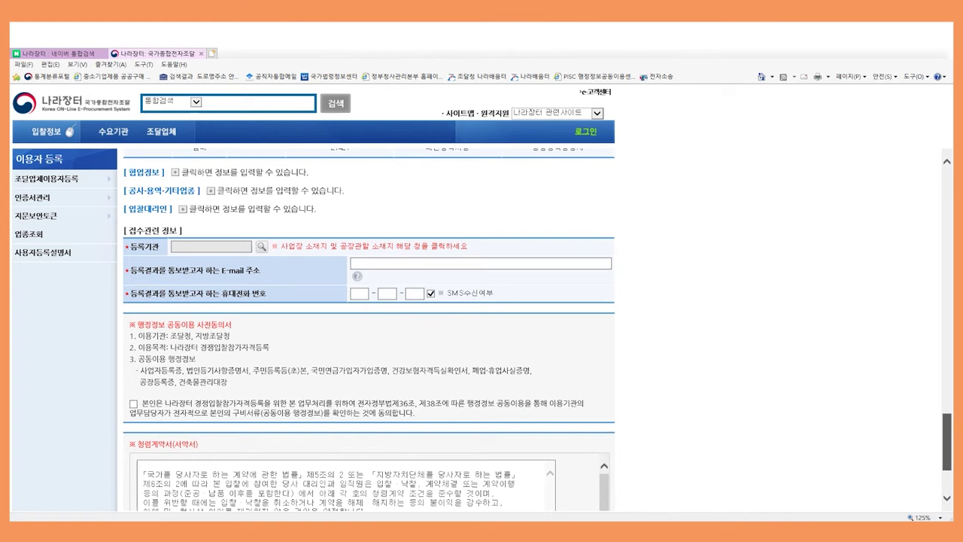
scroll(369, 328, down, 1)
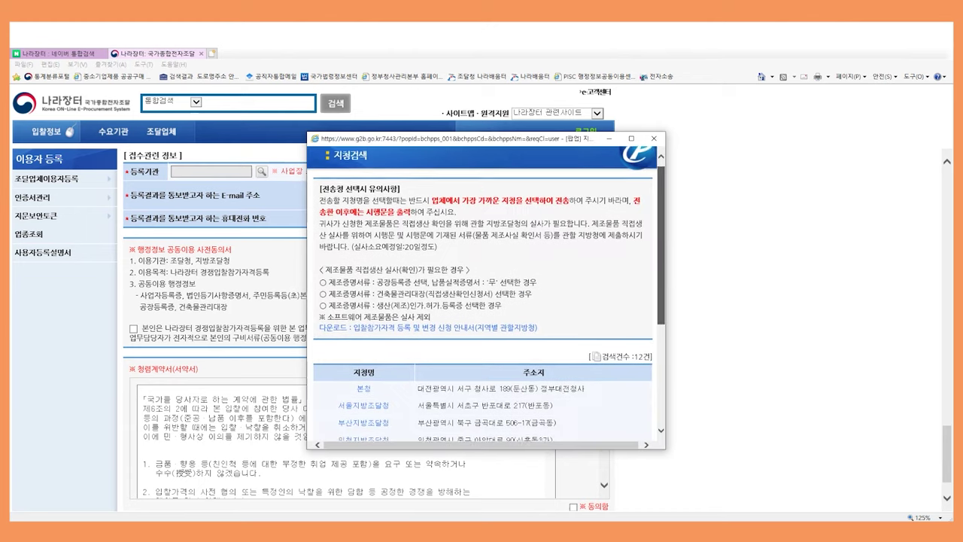
Pick 본청 as registration office, then enter the notification e-mail and mobile phone number
scroll(486, 294, down, 1)
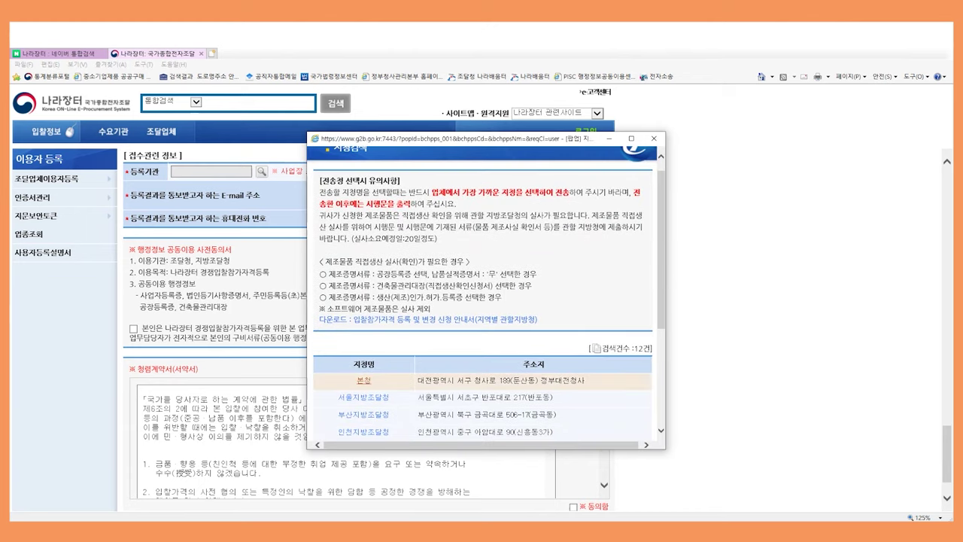
click(363, 380)
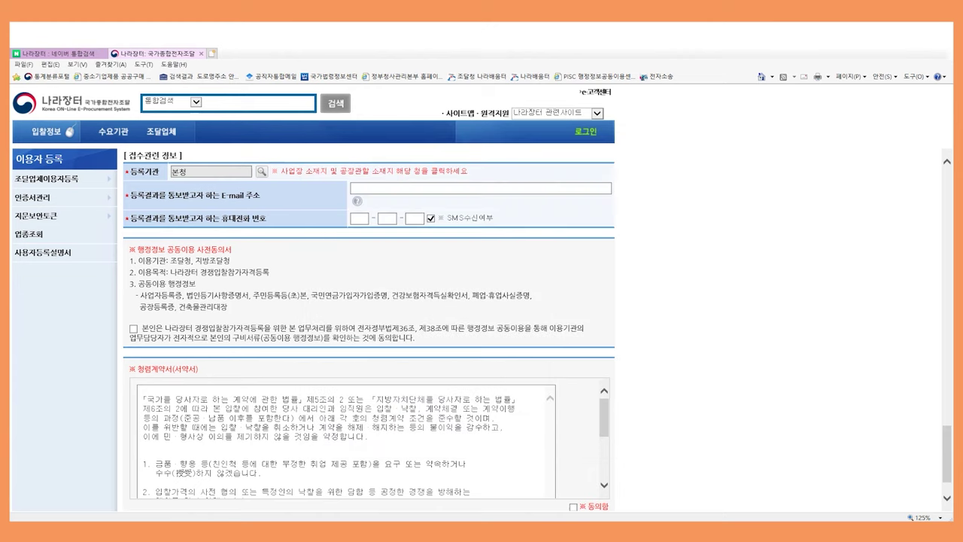
click(482, 188)
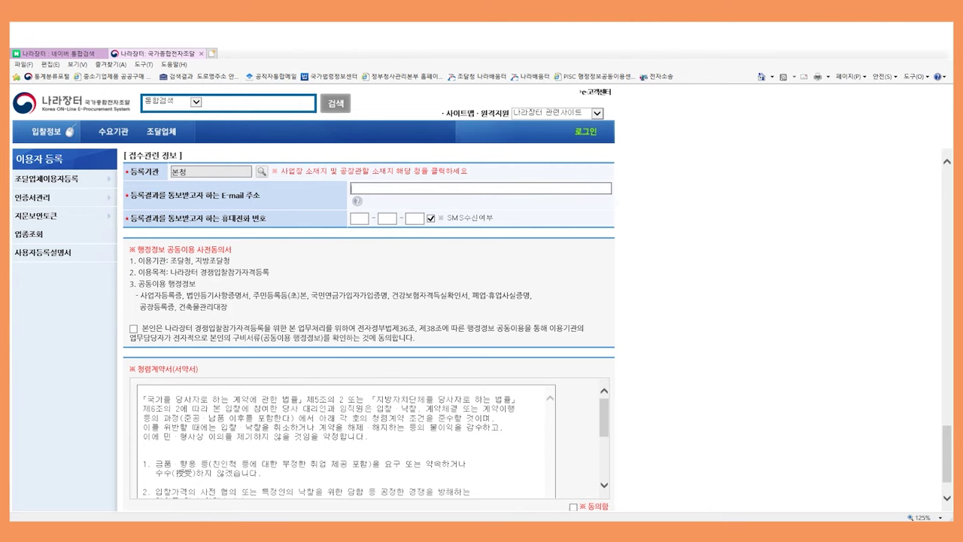
click(359, 218)
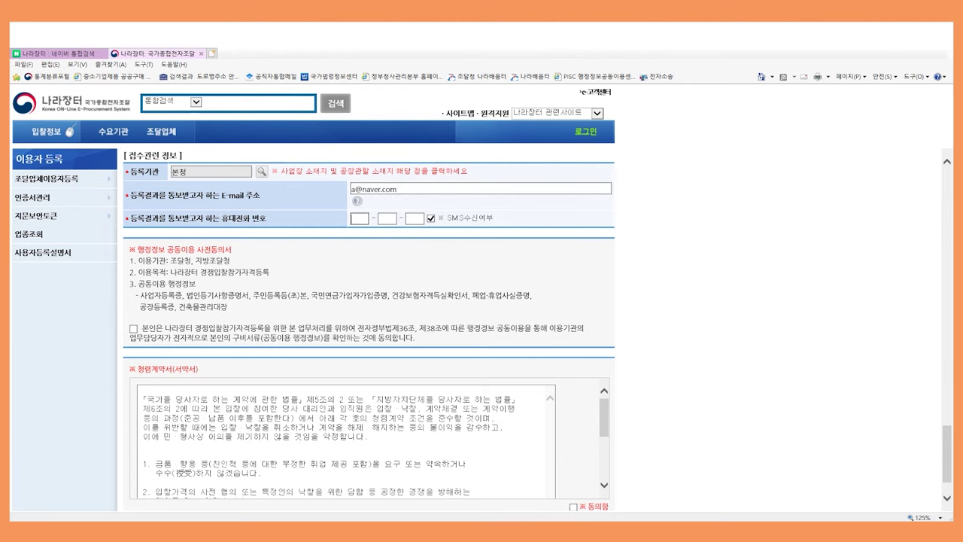
text(0000000000)
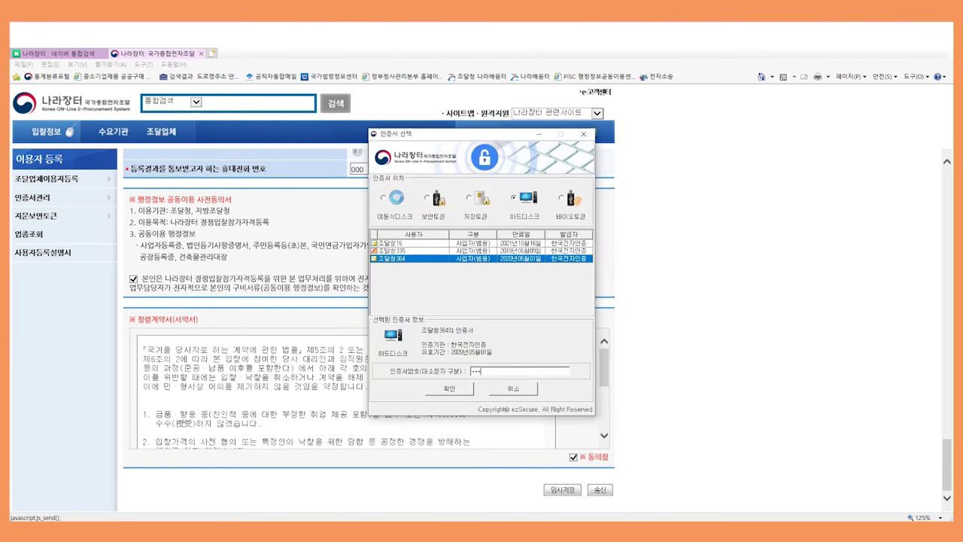
Sign with the certificate password and confirm sending the registration request
text(***)
key(Return)
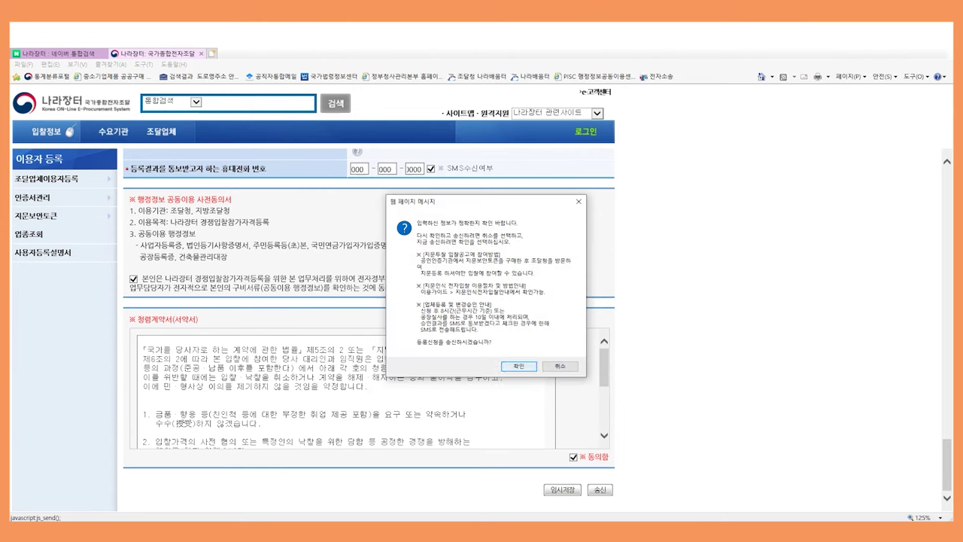
key(Return)
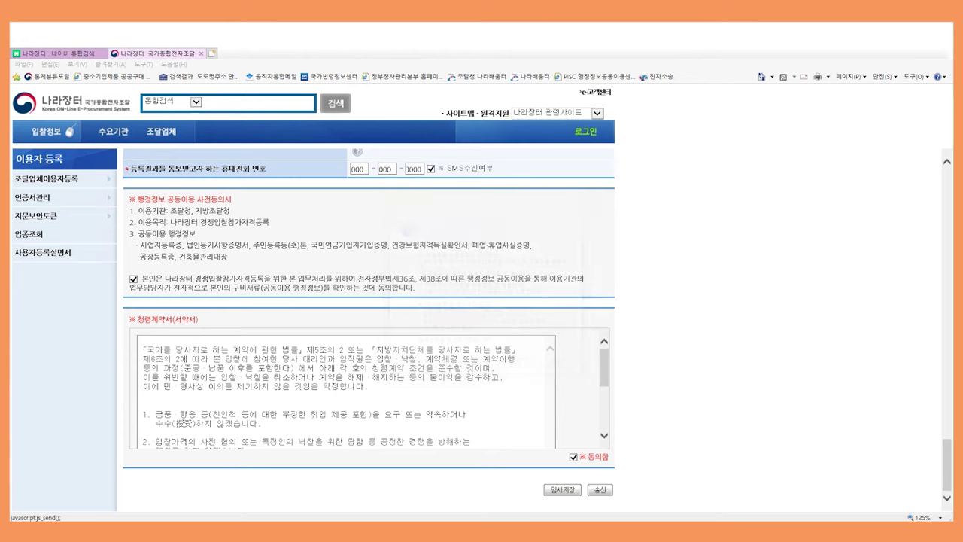
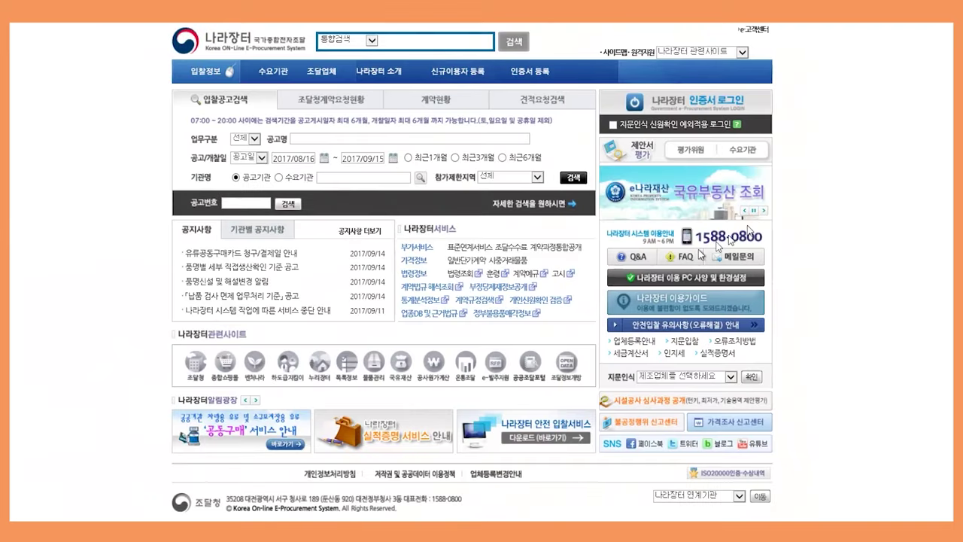
Under 신규이용자 등록, choose 조달업체 이용자 and go to 인증서신규등록
click(457, 76)
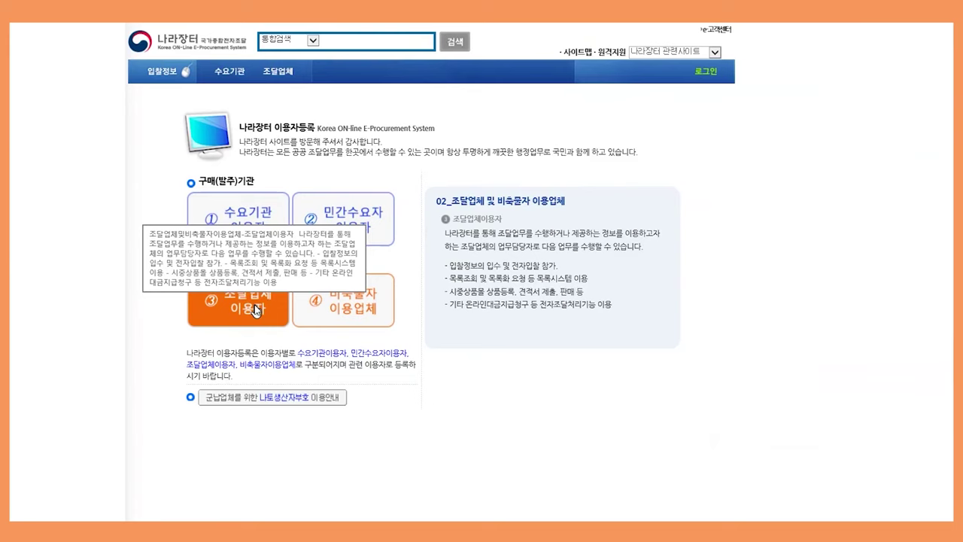
click(255, 310)
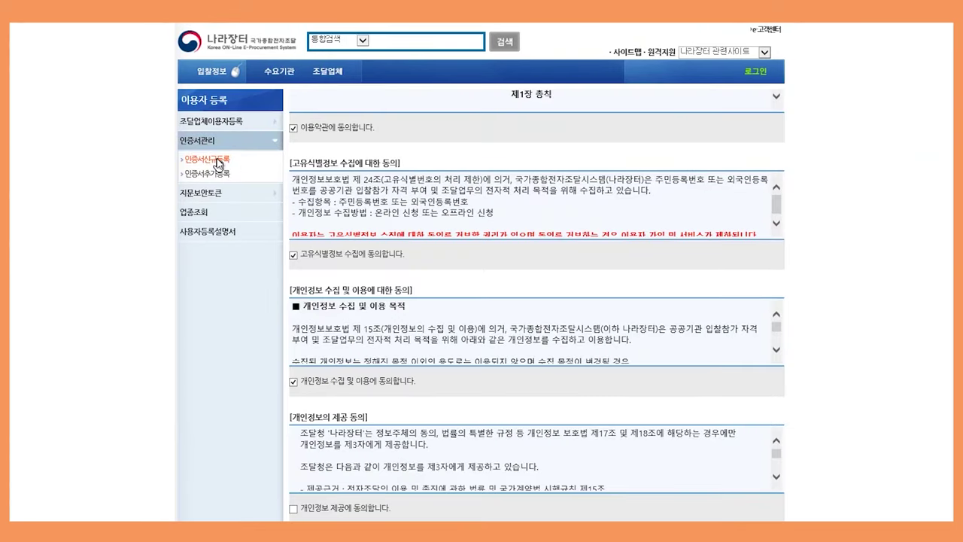
click(218, 161)
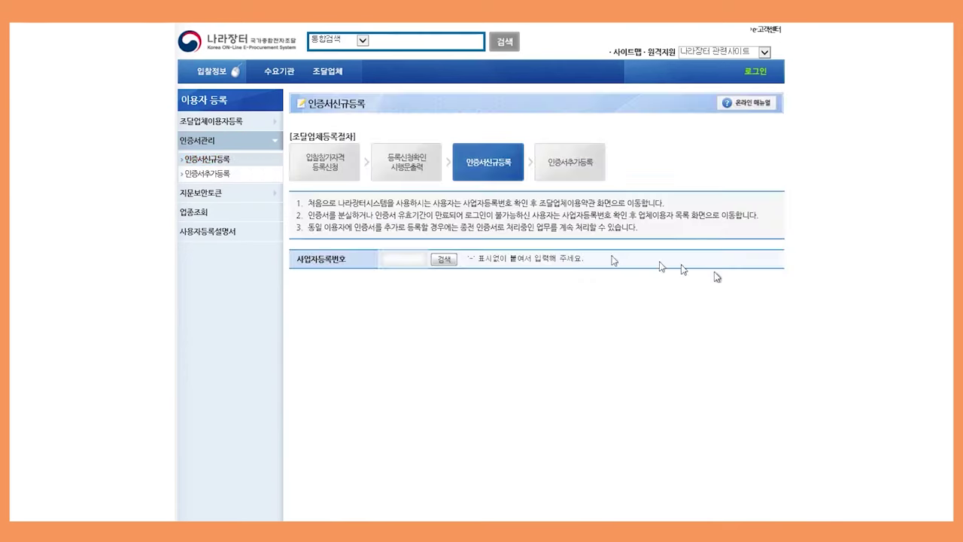
Look up the company's business registration number and authenticate with the hard-disk certificate password
click(402, 263)
text(1234567890)
key(Return)
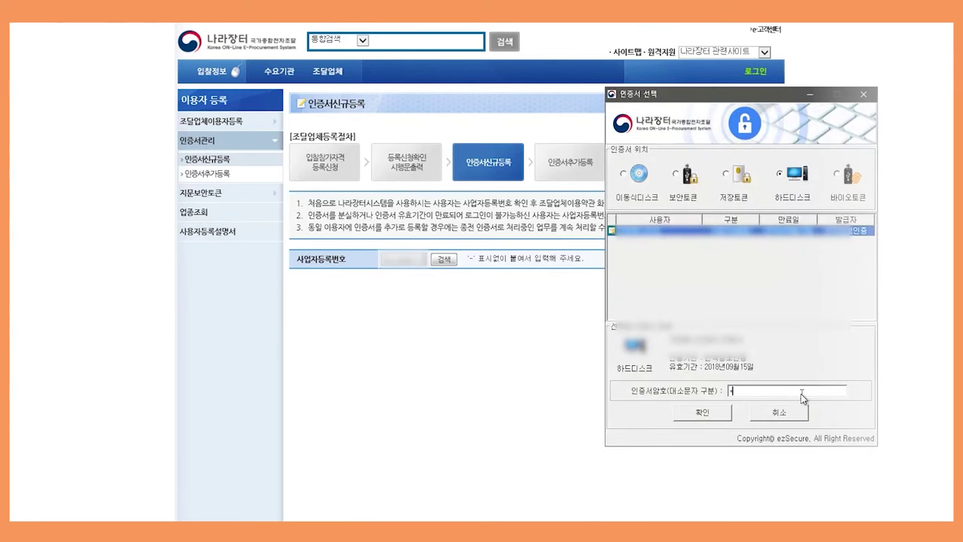
text(**********)
key(Return)
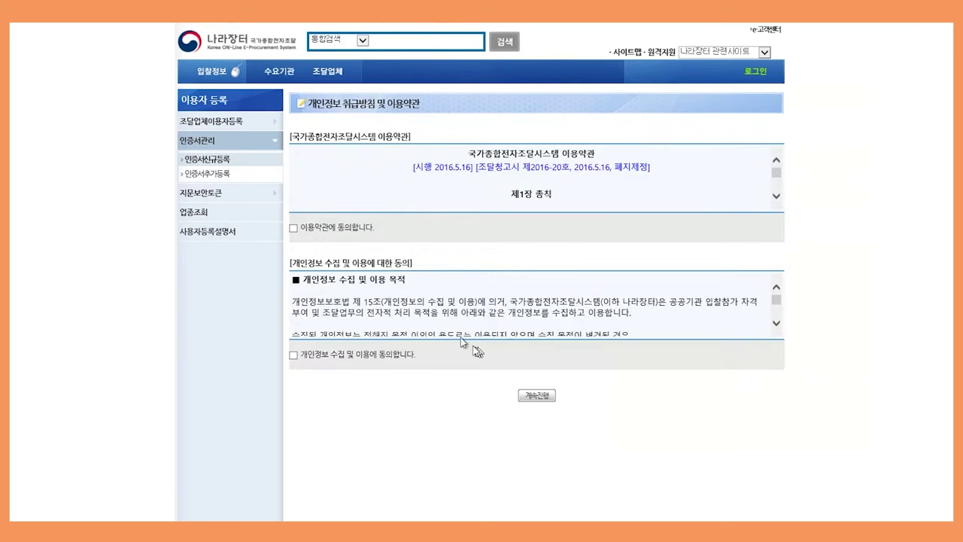
Accept the terms of use and personal-information collection agreements, then continue to 조달업체 인증서등록
click(293, 228)
click(293, 354)
click(539, 395)
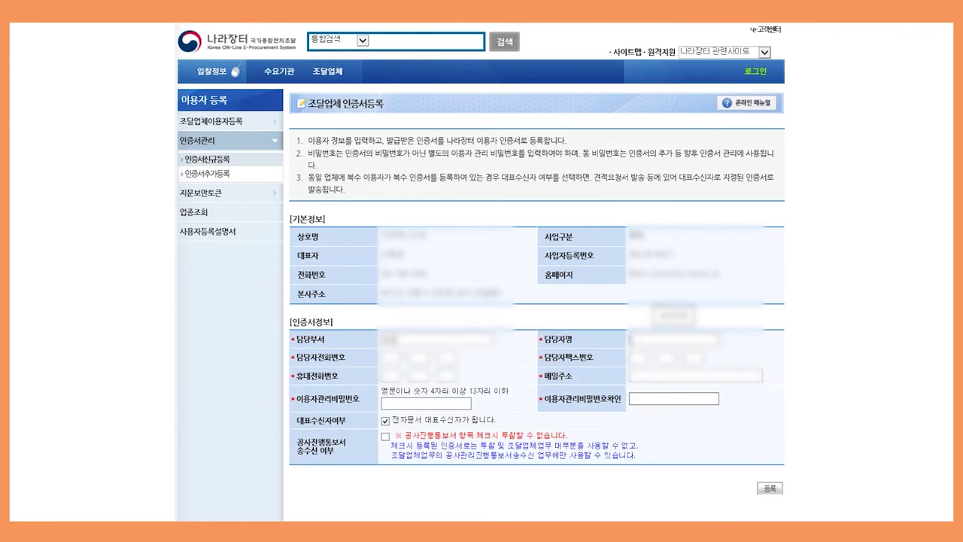
Enter the contact's department, name, phone, fax and mobile numbers, and e-mail address
click(437, 339)
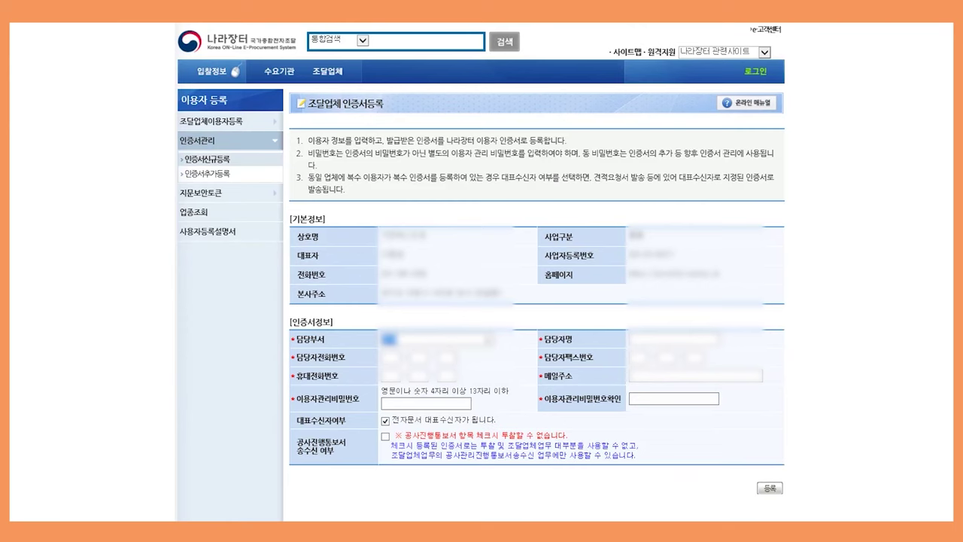
click(632, 339)
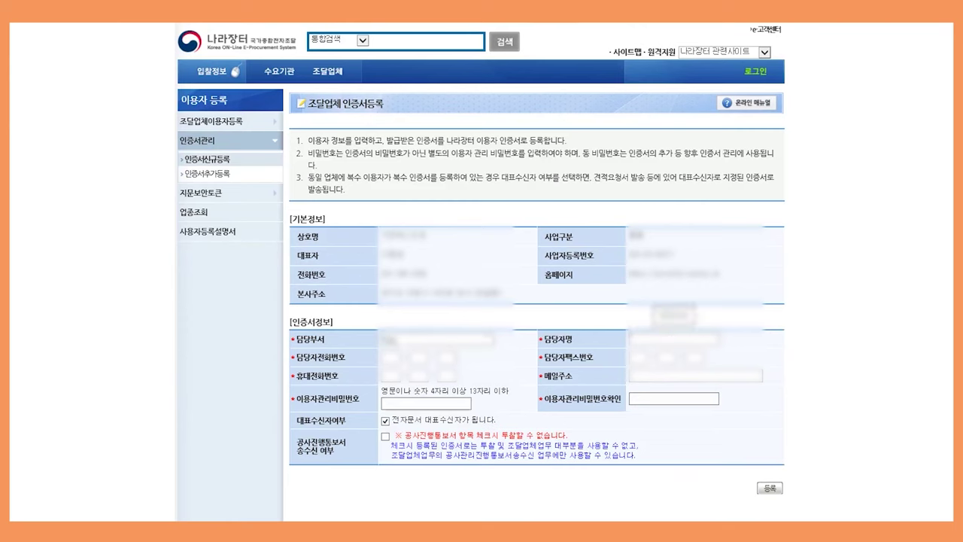
text(김)
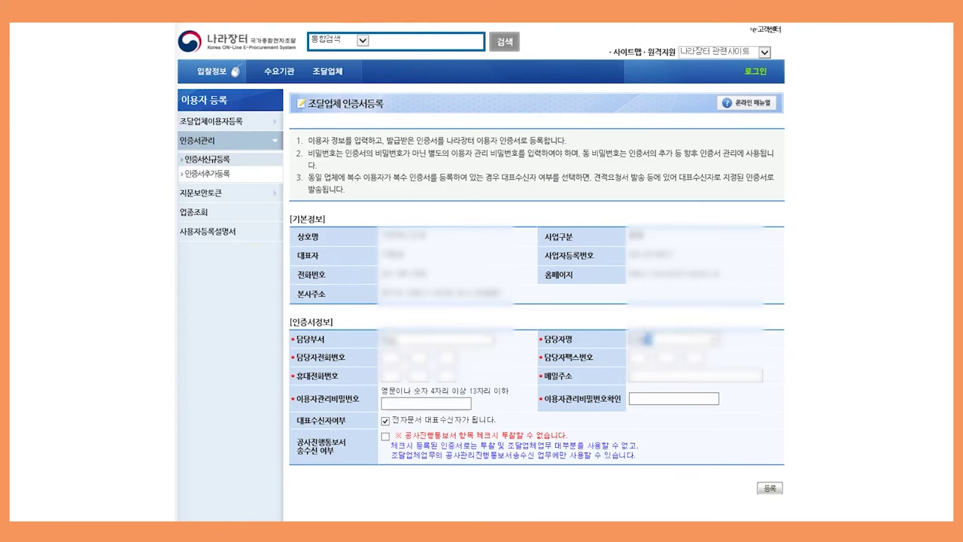
key(Tab)
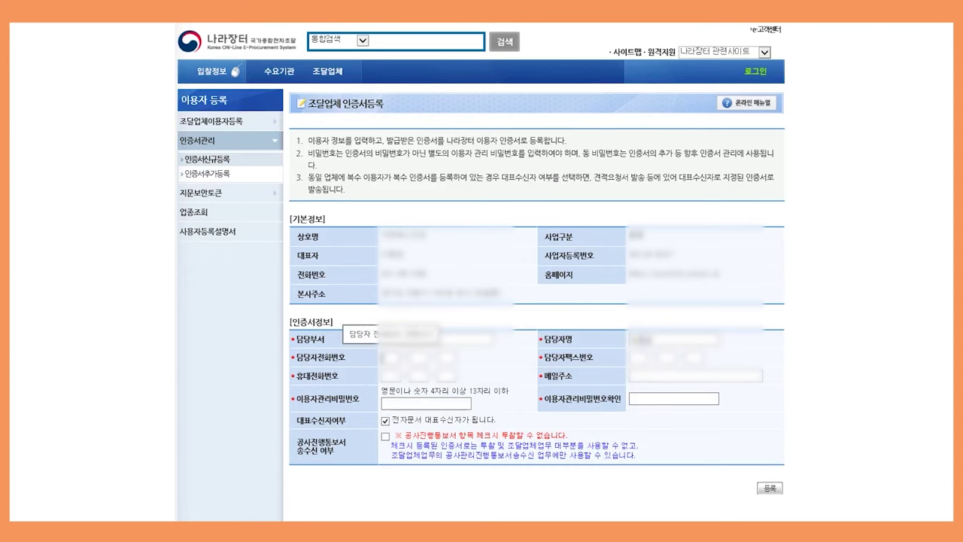
text(010)
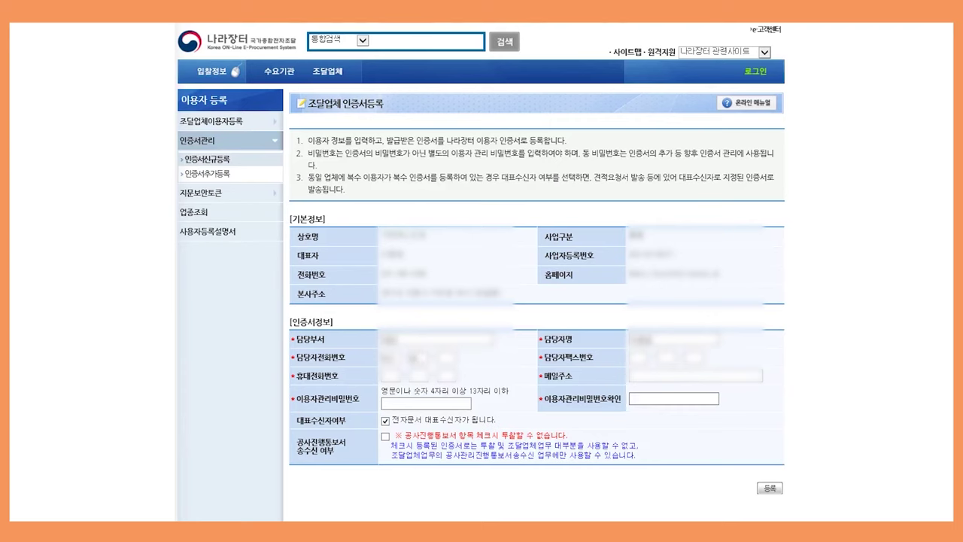
text(12345612345678)
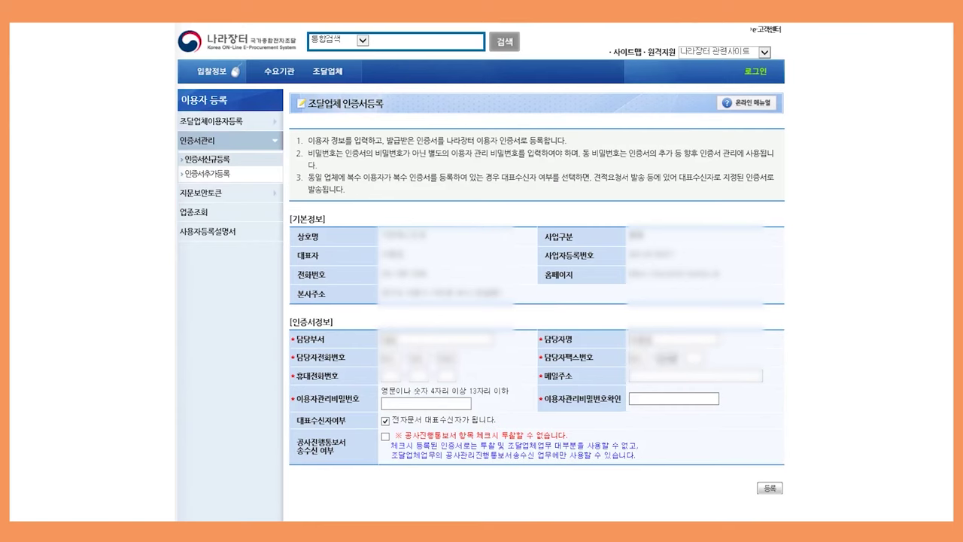
text(78)
click(388, 376)
text(0101012345)
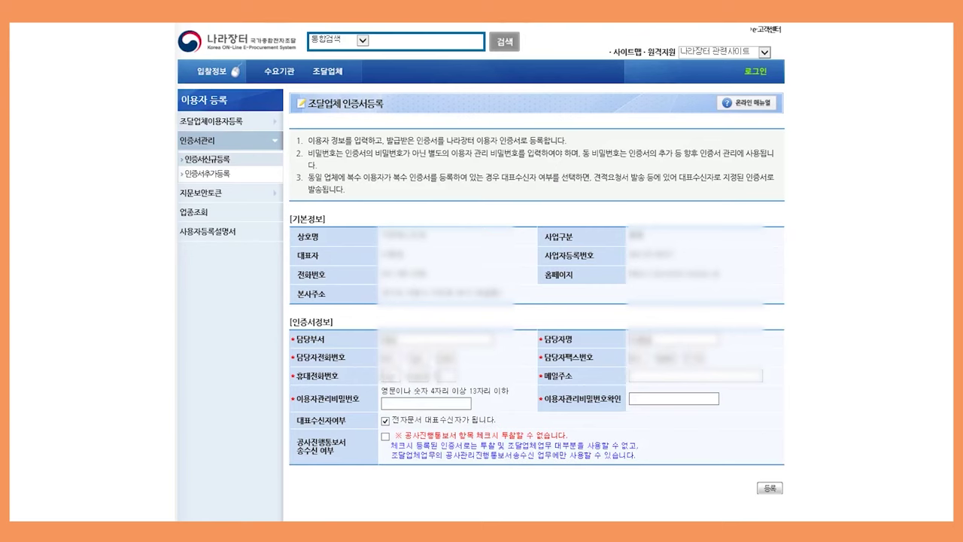
text(678)
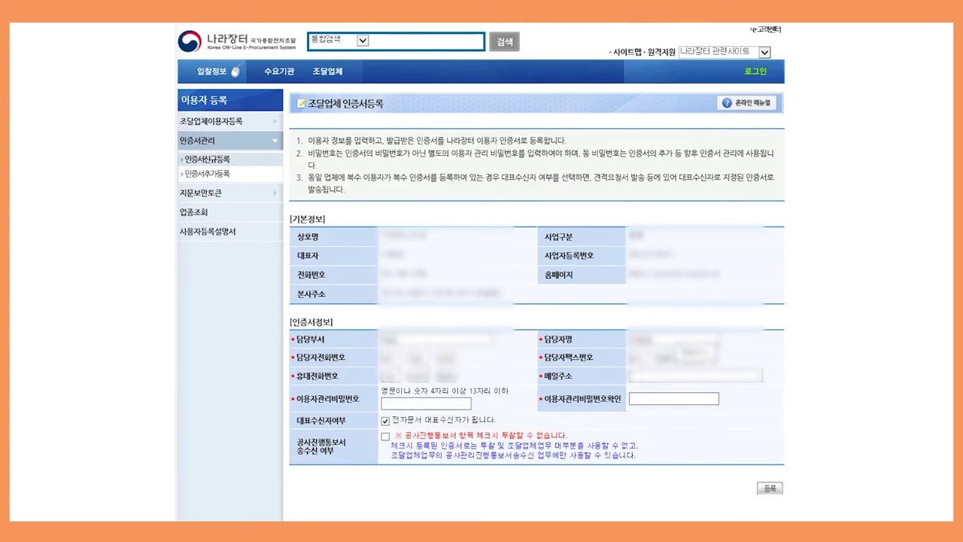
text(abcdefg)
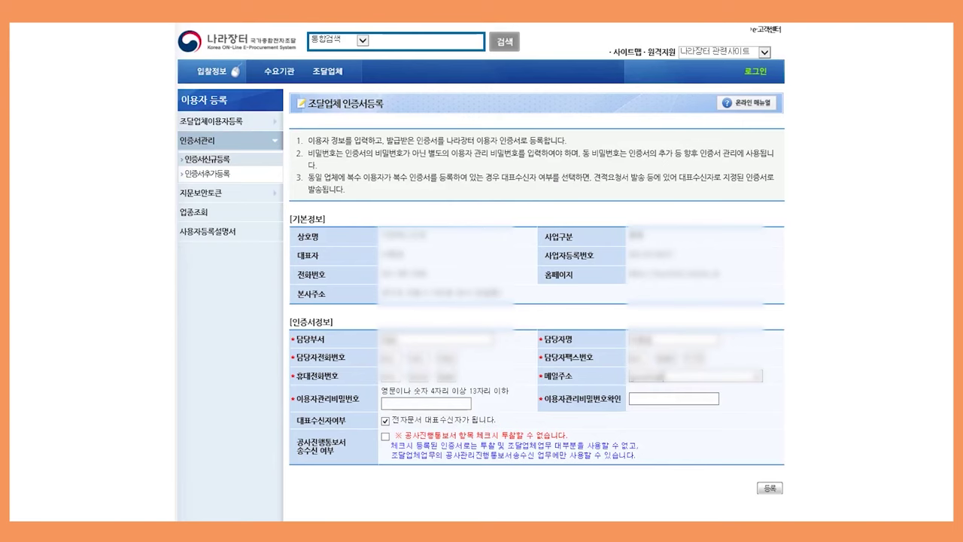
text(@nav)
click(426, 404)
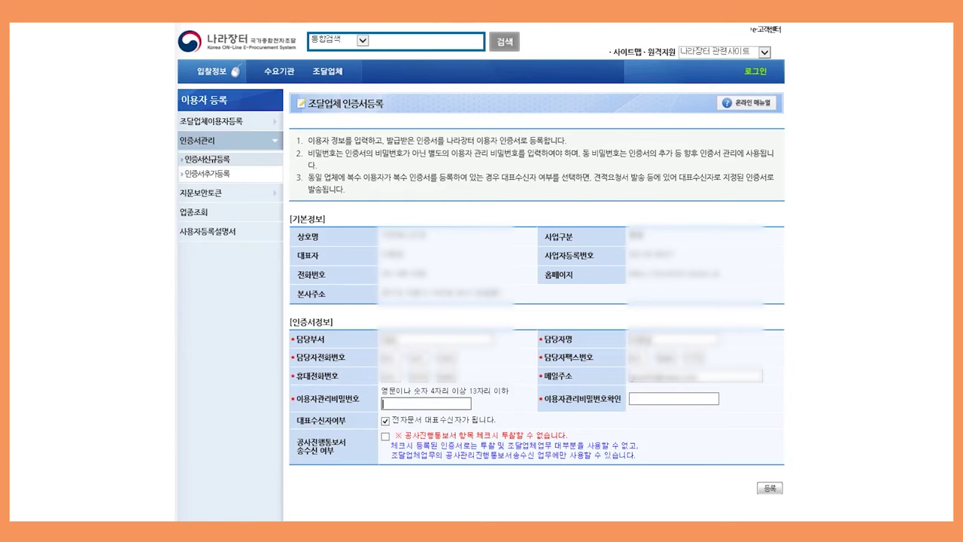
Enter the user-management password, correcting a typo, and repeat it in 이용자관리비밀번호확인
text(•••••)
key(BackSpace)
text(••••)
click(674, 398)
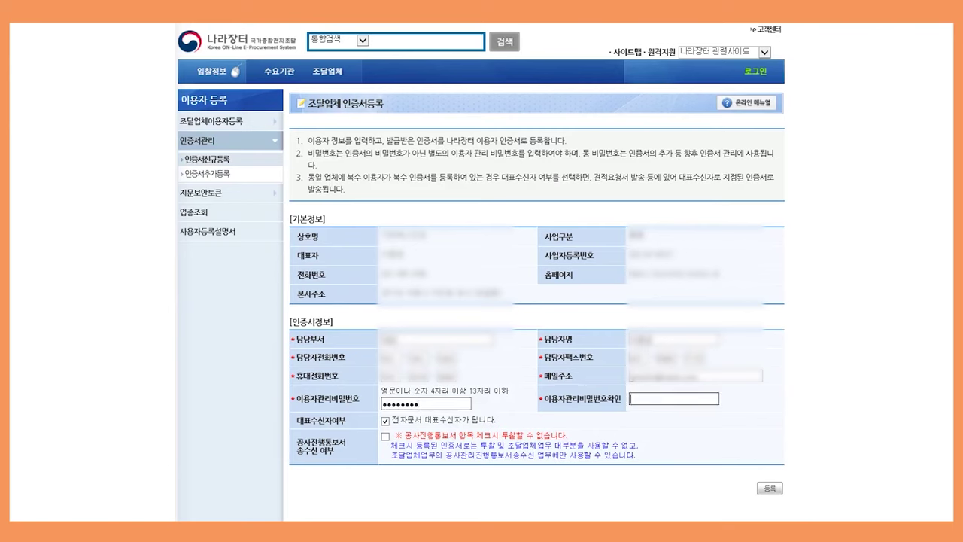
text(••••••••)
Submit the 조달업체 인증서등록 form, confirm it, sign with the certificate password, and dismiss the completion message
click(773, 489)
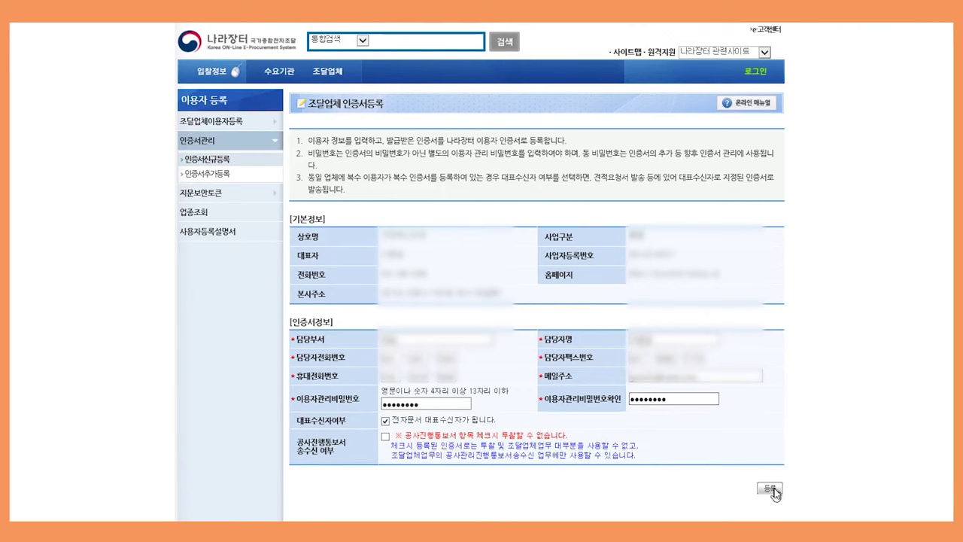
click(772, 489)
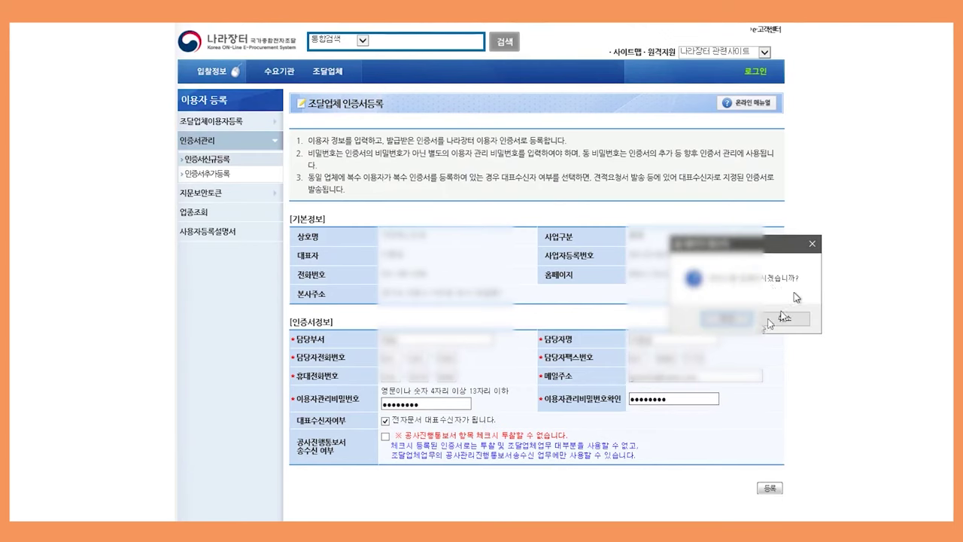
click(722, 319)
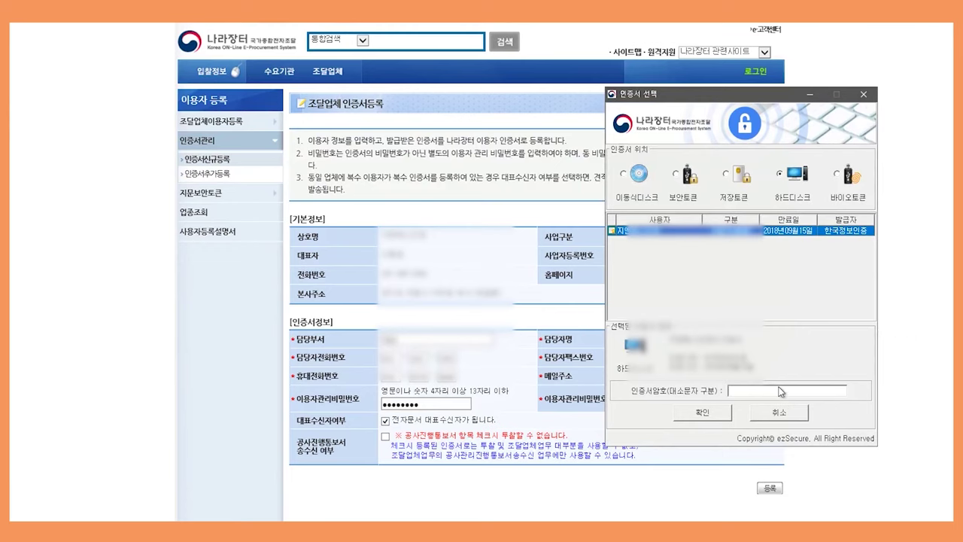
text(************)
key(ctrl+a)
key(BackSpace)
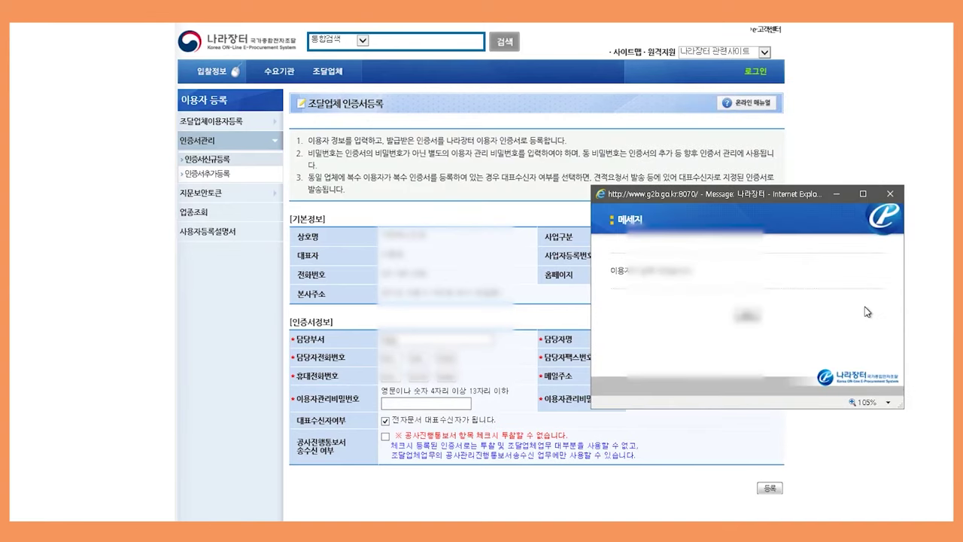
click(745, 317)
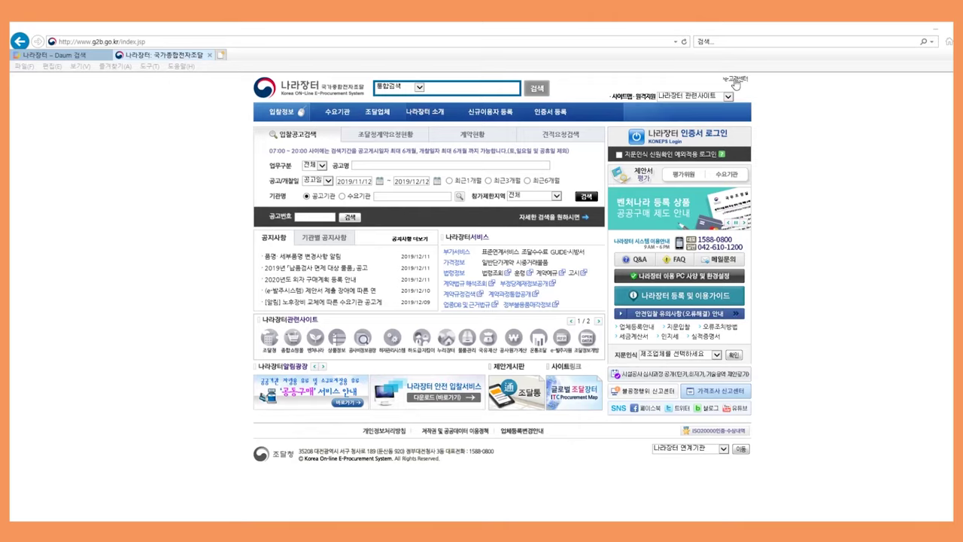
In the e-Support centre, open the 지문보안전자입찰 board's 구동프로그램설치 article
click(736, 81)
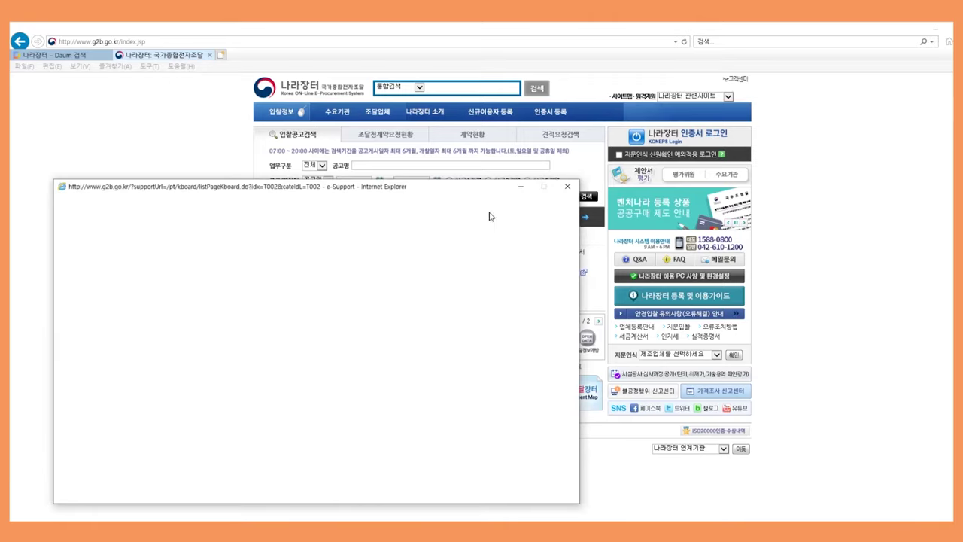
drag(458, 189, 664, 114)
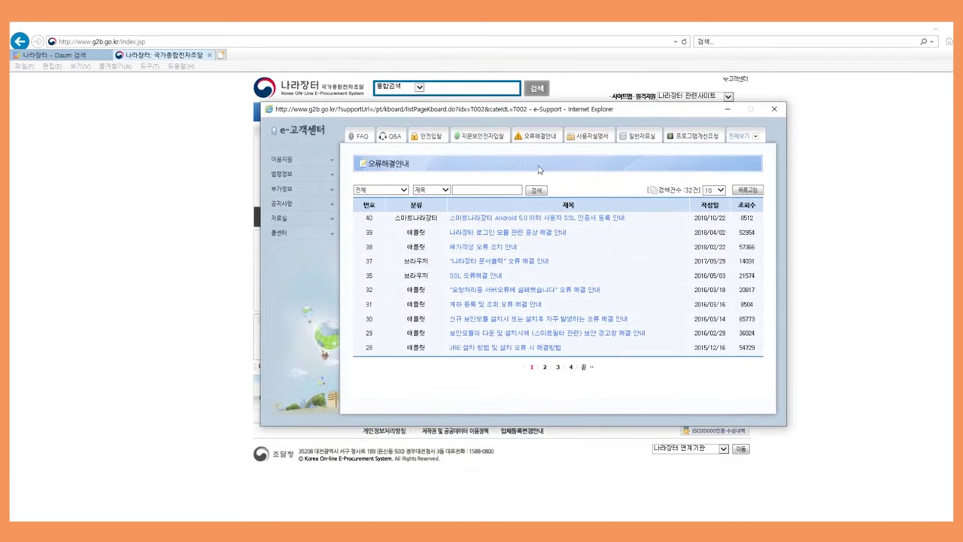
click(481, 138)
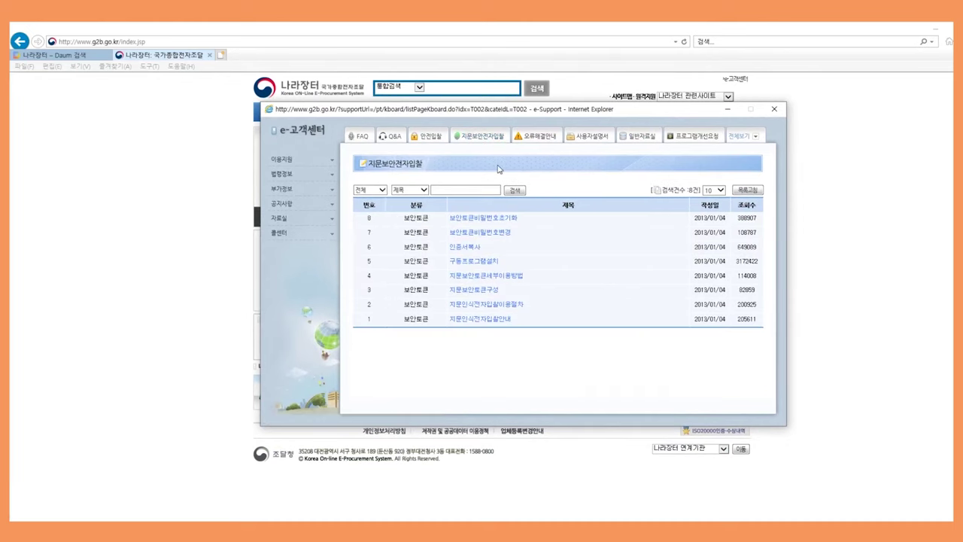
click(475, 263)
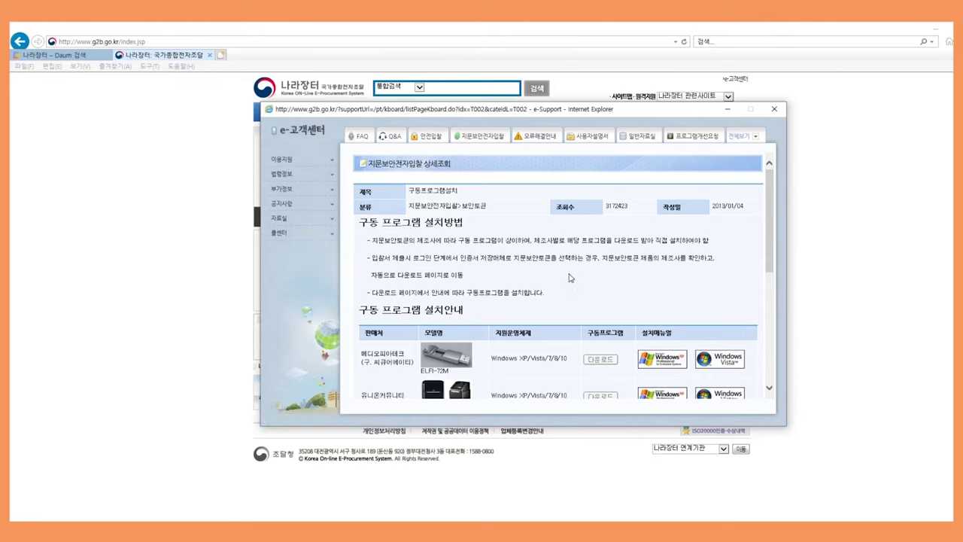
Scroll through the fingerprint-token driver download table, then close the e-Support window
scroll(570, 278, down, 4)
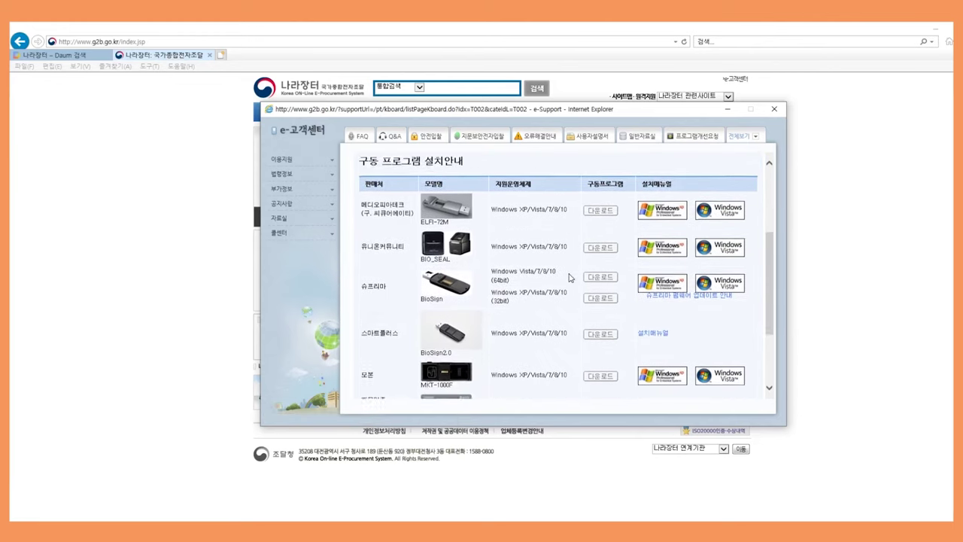
scroll(570, 278, down, 1)
scroll(570, 278, up, 1)
scroll(570, 277, down, 1)
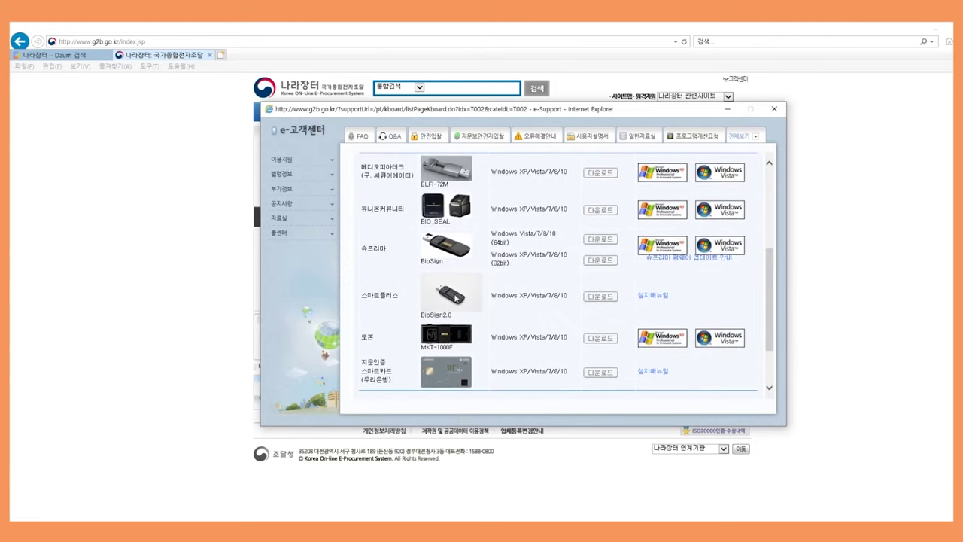
scroll(539, 224, up, 1)
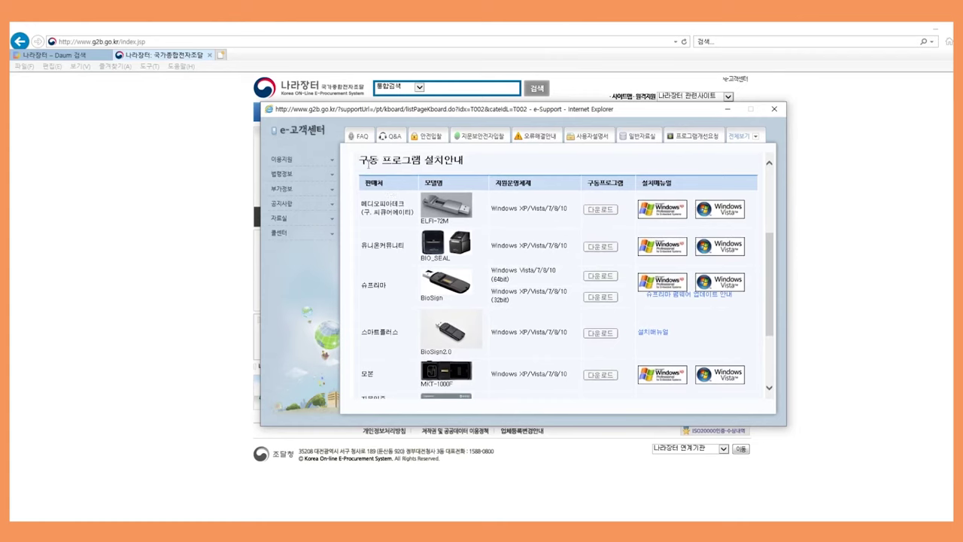
drag(368, 165, 501, 167)
scroll(555, 292, down, 1)
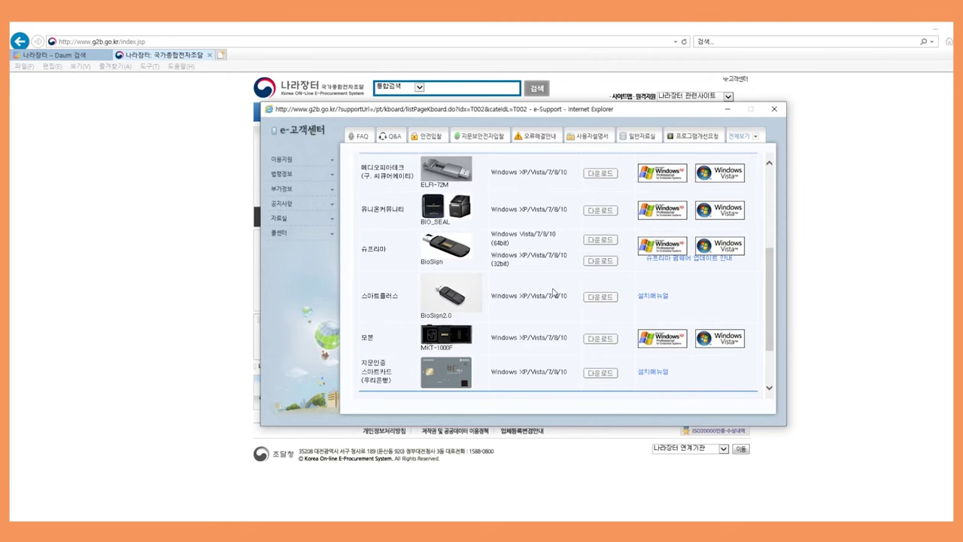
click(776, 110)
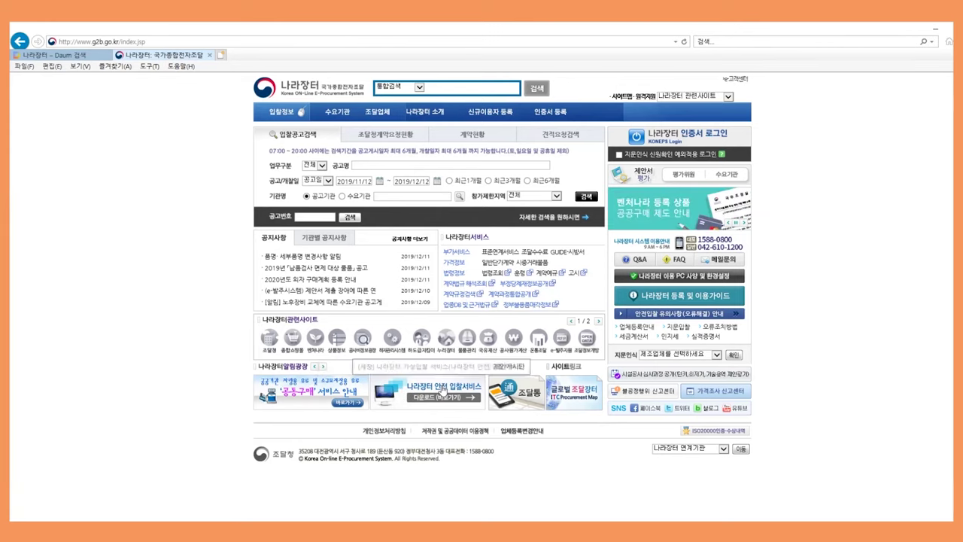
Open the 안전입찰 2.0 notice and request the SafeG2B_setup1.exe (54.2MB) download
click(444, 392)
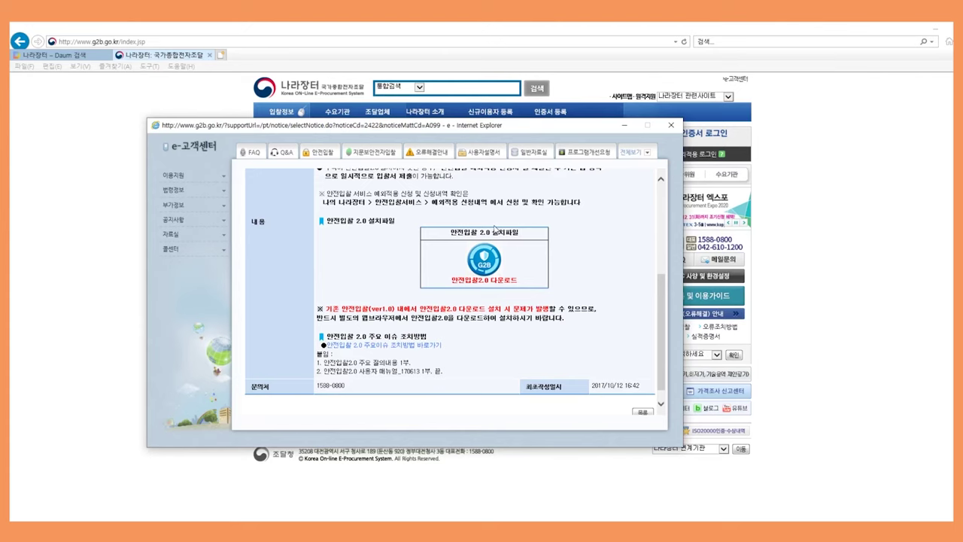
click(484, 260)
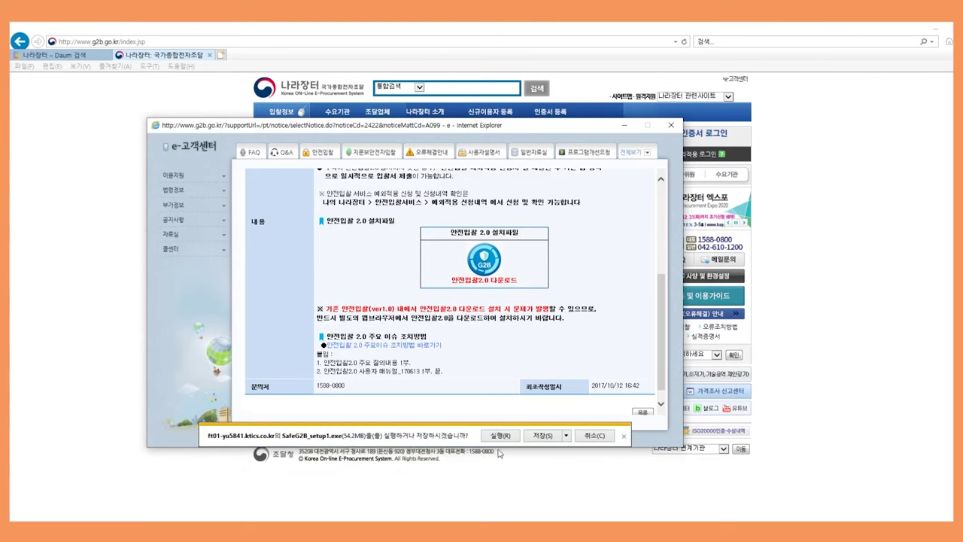
Run SafeG2B_setup1.exe, install SafeG2B 2.0, and finish with the launch option checked
click(501, 436)
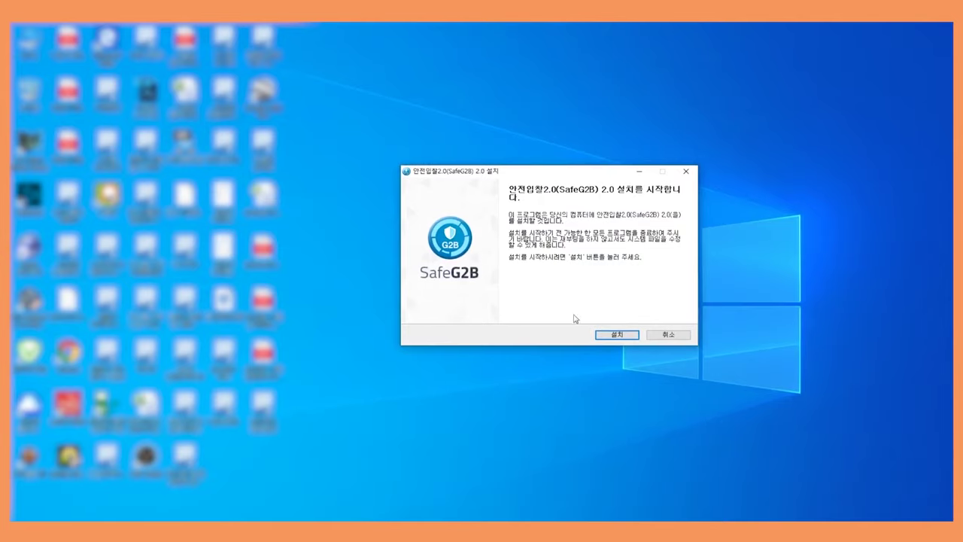
click(616, 335)
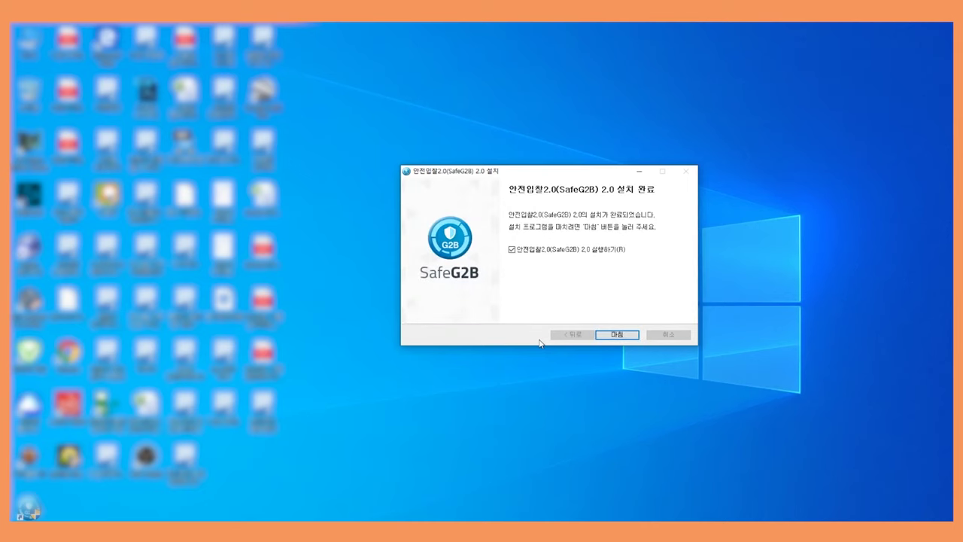
click(617, 335)
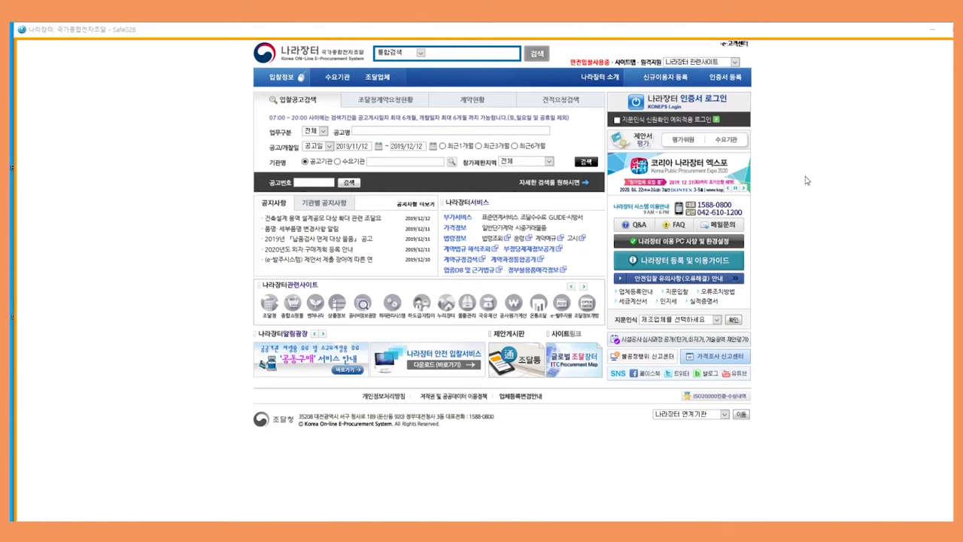
Choose 바이오토큰 for certificate login, settle on the ASAM2072FP model, and open 구동프로그램 설치
click(682, 104)
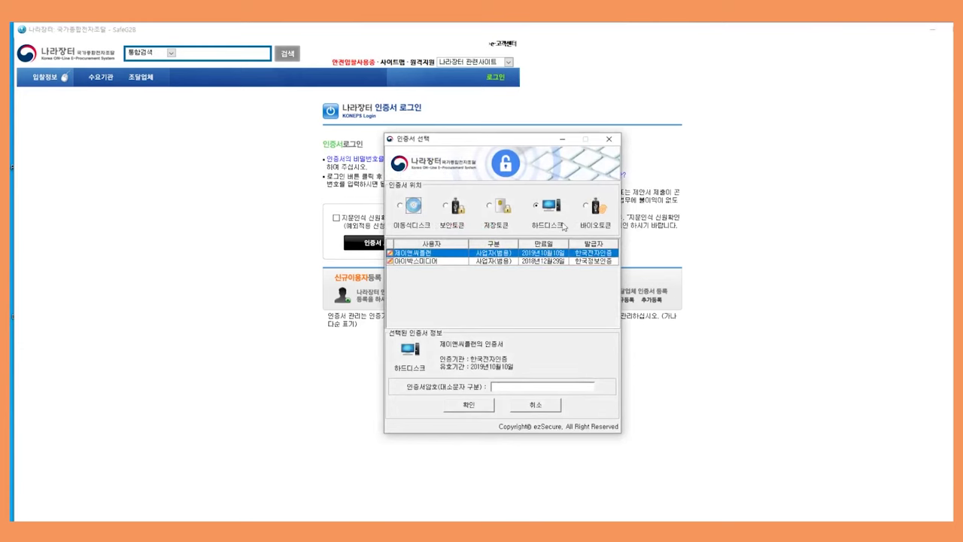
click(590, 212)
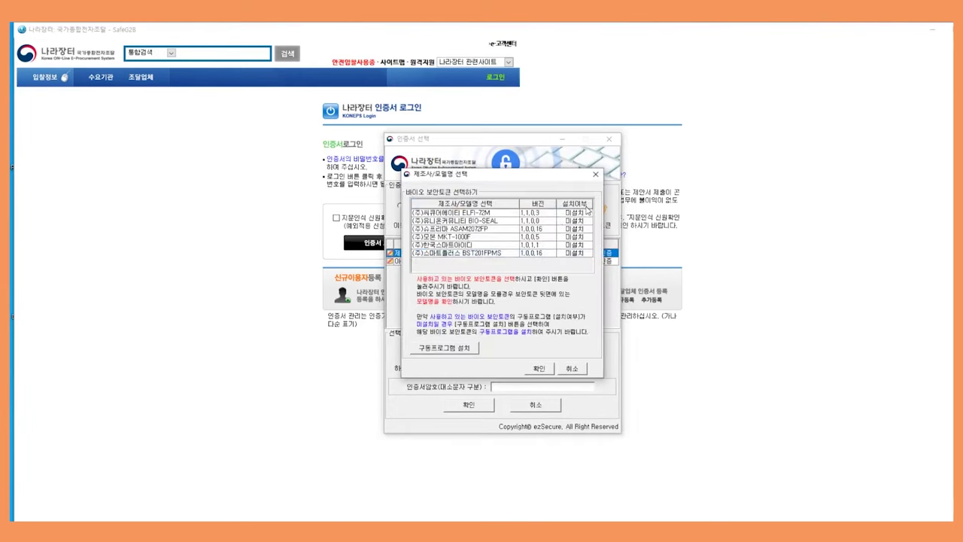
click(453, 222)
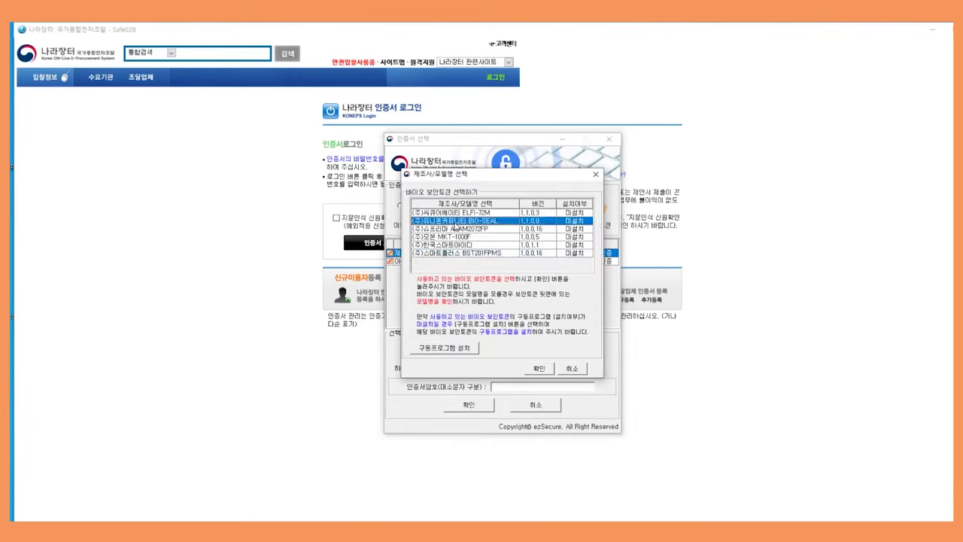
click(465, 229)
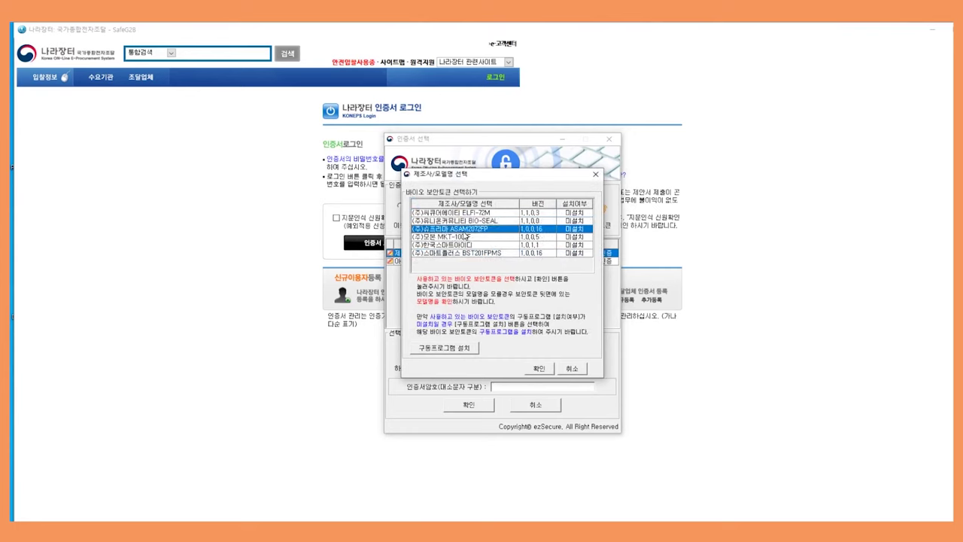
click(467, 214)
click(465, 221)
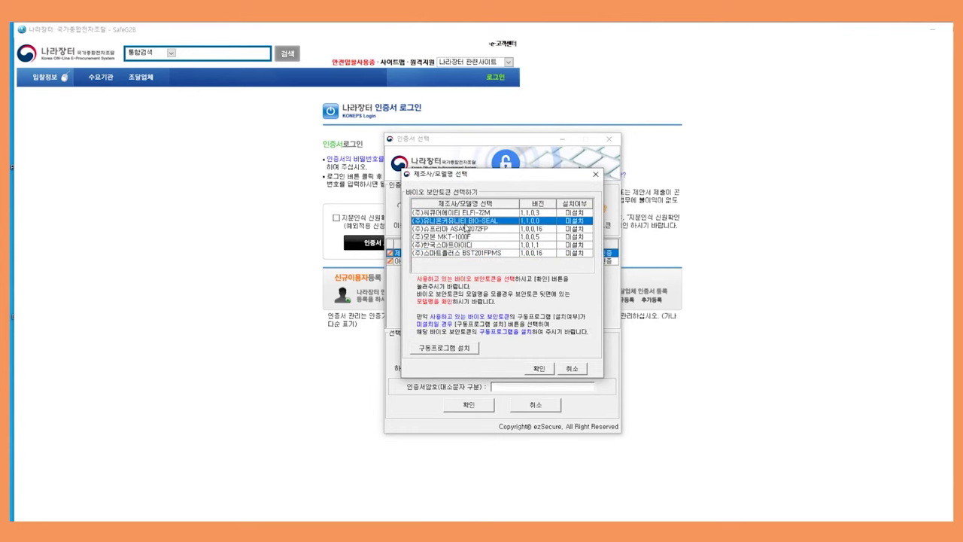
click(467, 230)
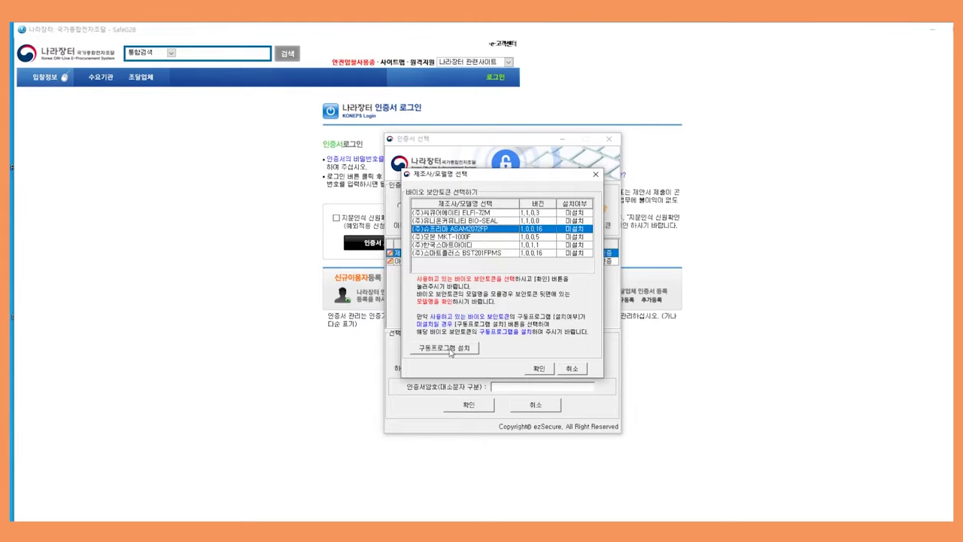
click(450, 351)
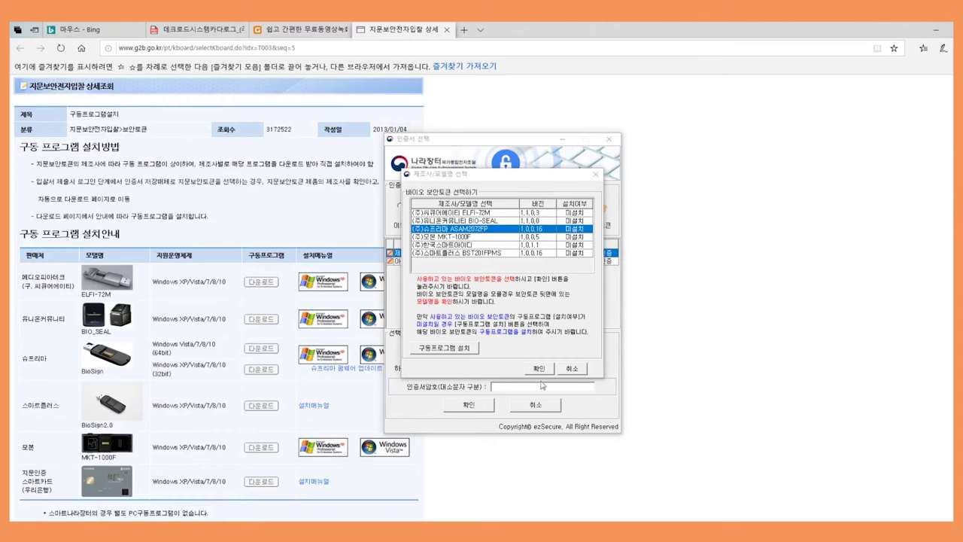
Confirm the ASAM2072FP bio-token and enter the BIO보안토큰 password to finish login
click(538, 368)
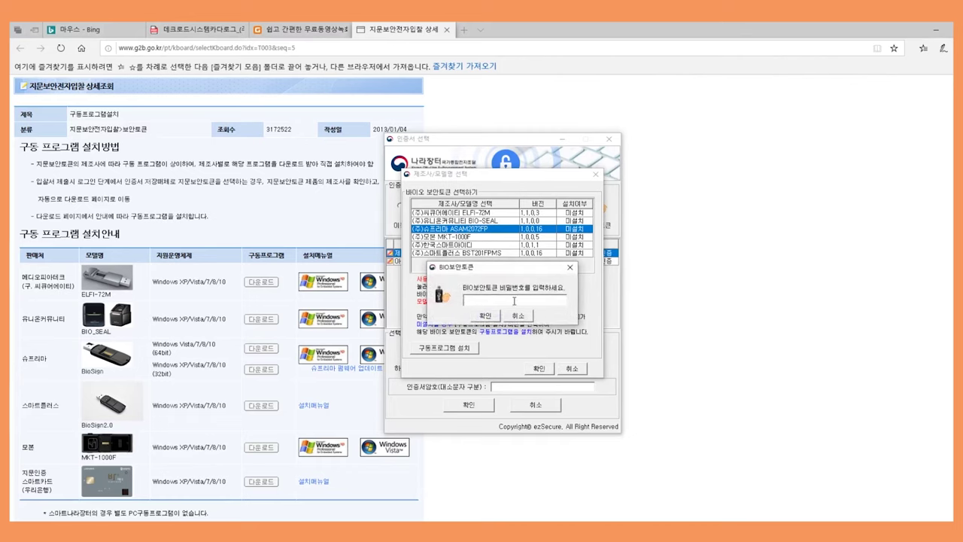
text(************)
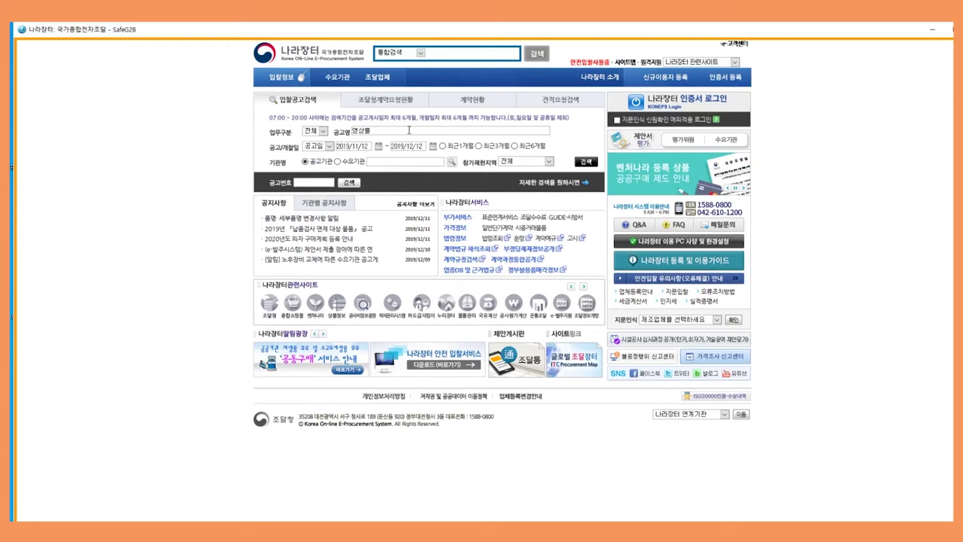
Search notices for 영상물 and view 개찰결과 for the 2020 TV청주시정소식 video production notice
click(586, 163)
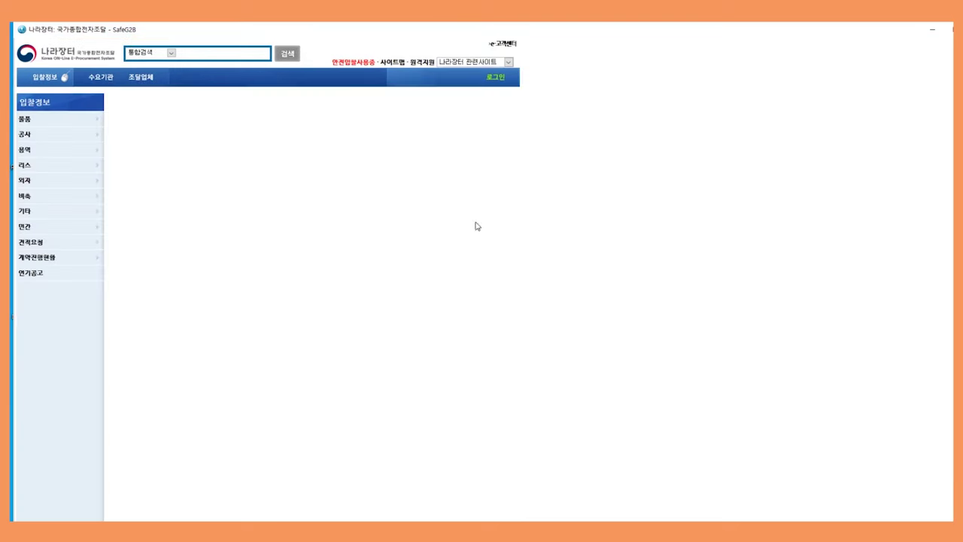
scroll(316, 301, down, 2)
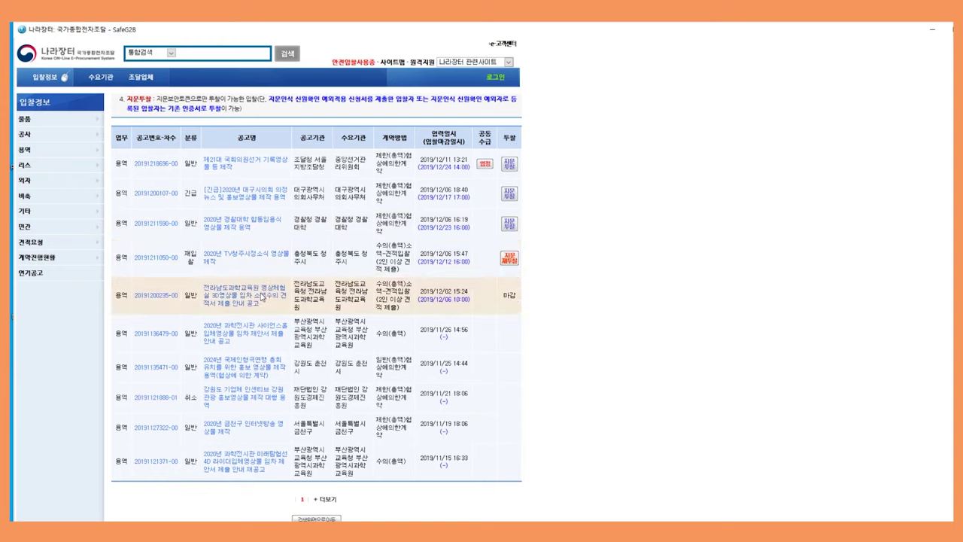
click(256, 256)
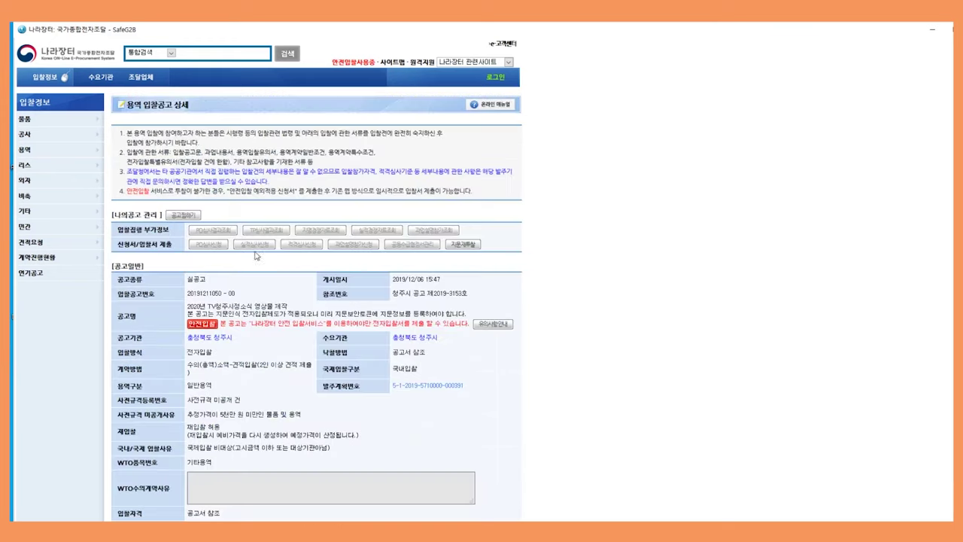
scroll(545, 258, down, 2)
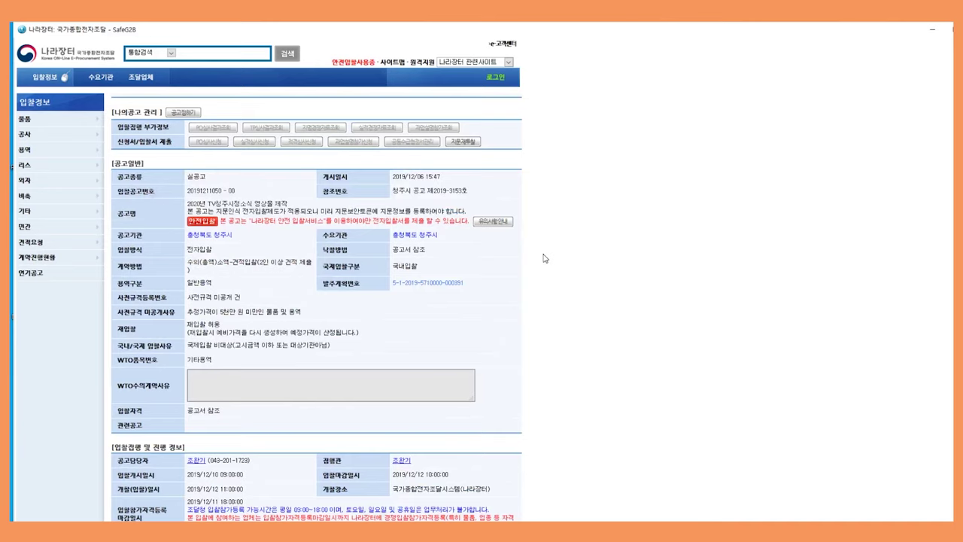
click(463, 144)
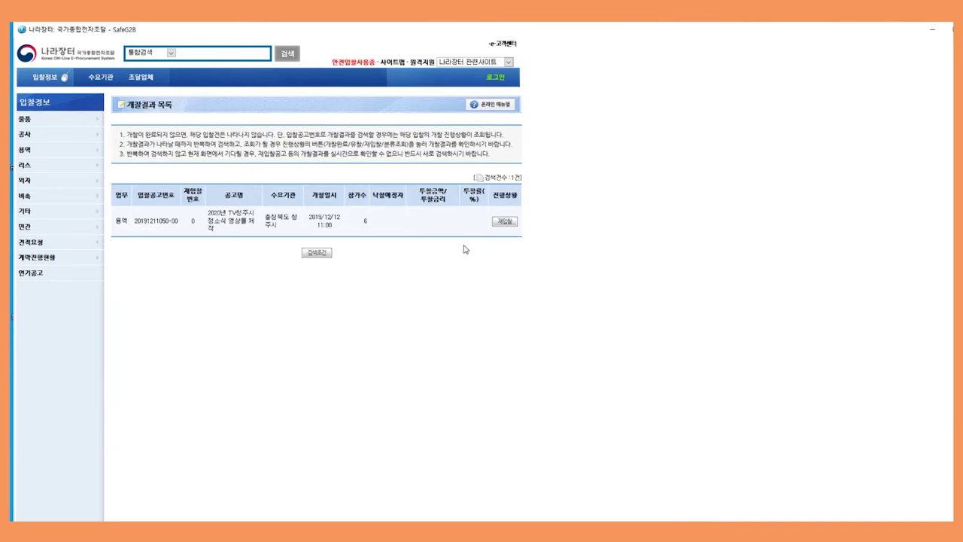